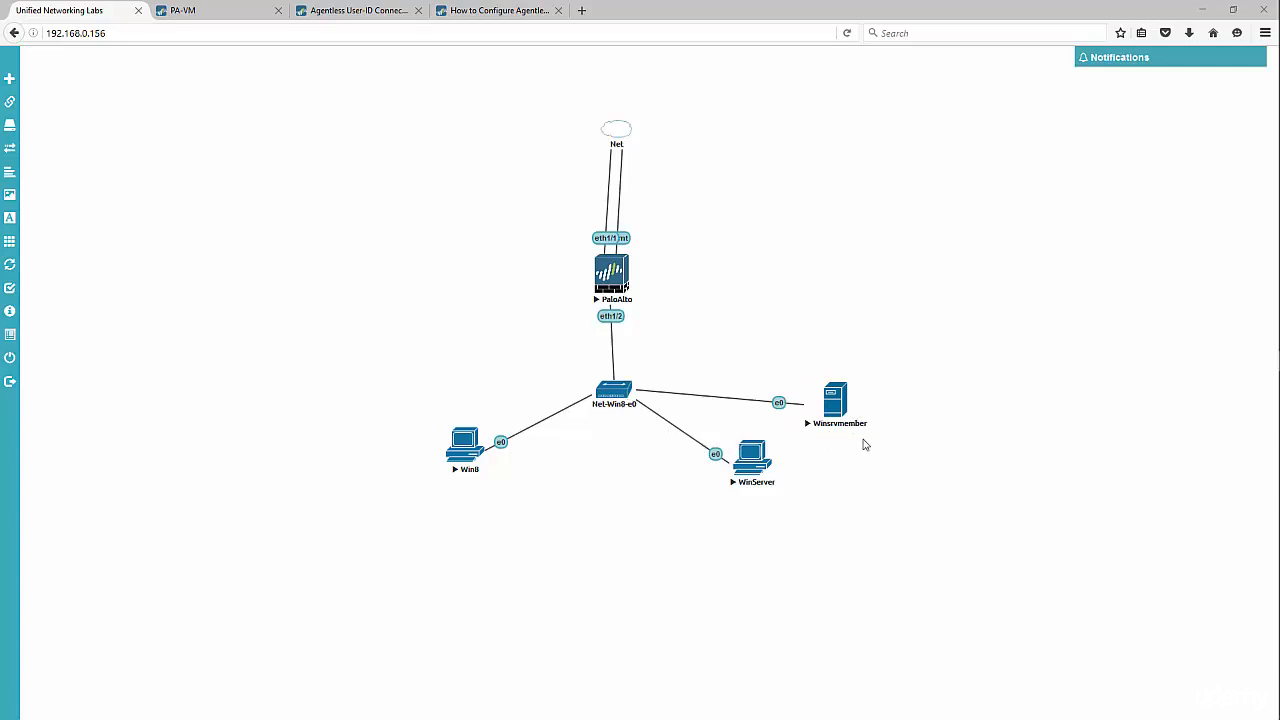
- Open the WinServer node's QEMU console showing the Server Manager dashboard
{"action": "left_click", "coordinate": [1259, 342]}
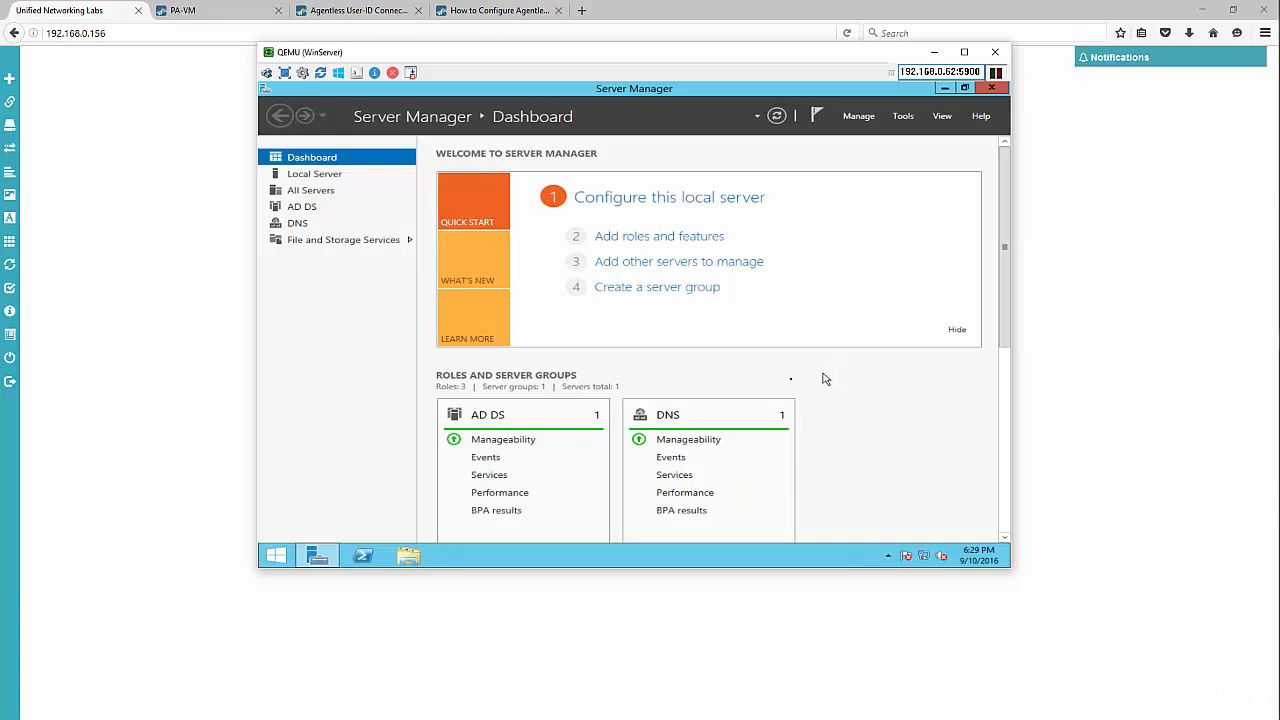
- Launch Group Policy Management from the Start search
{"action": "left_click", "coordinate": [277, 556]}
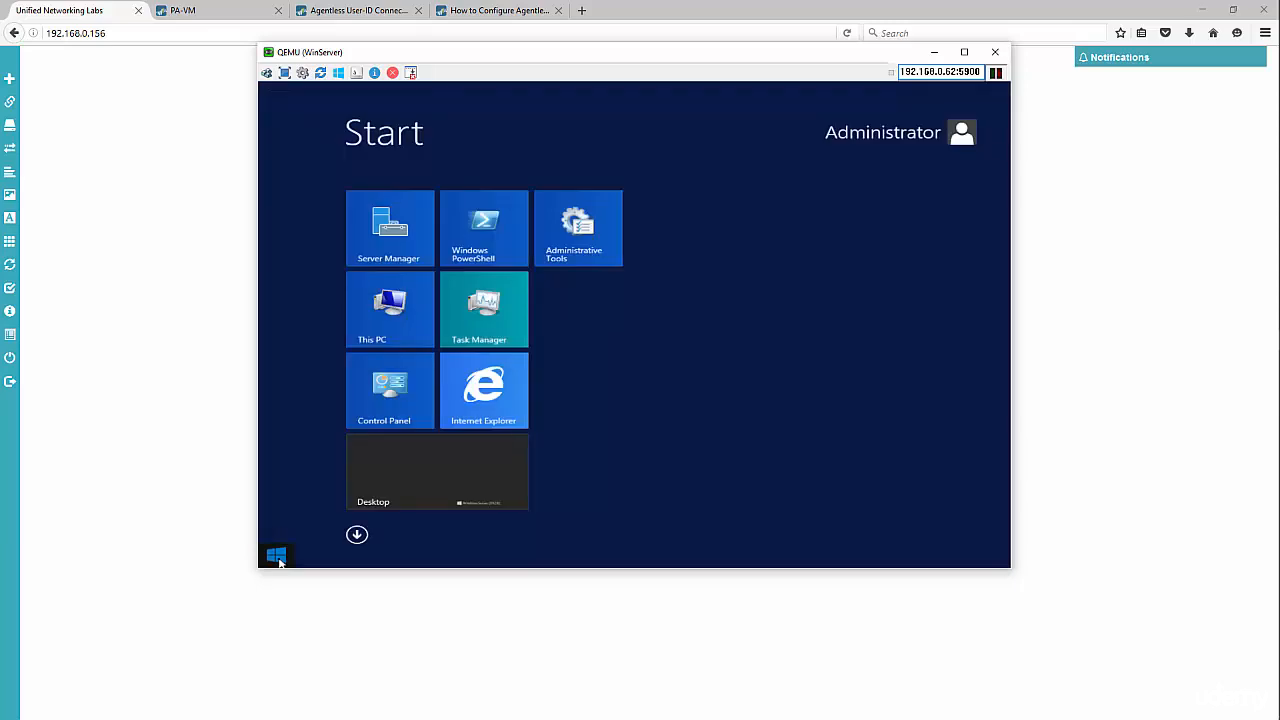
{"action": "type", "text": "group"}
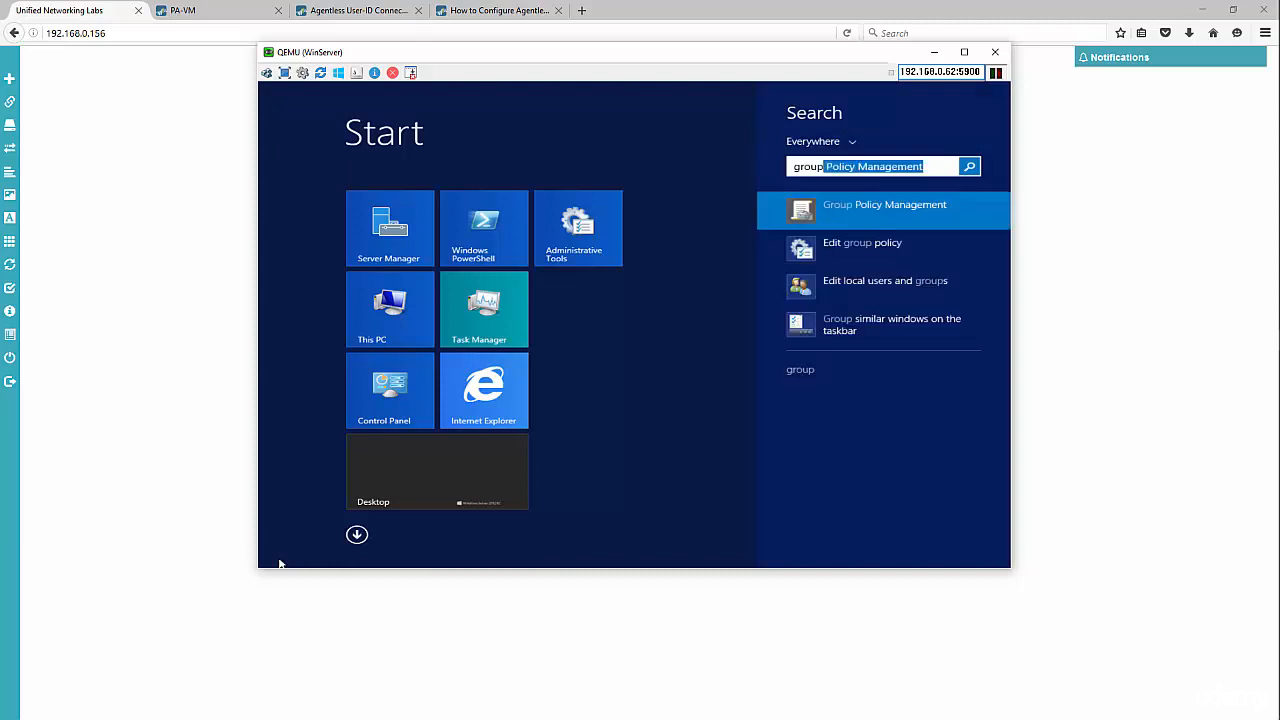
{"action": "key", "text": "Return"}
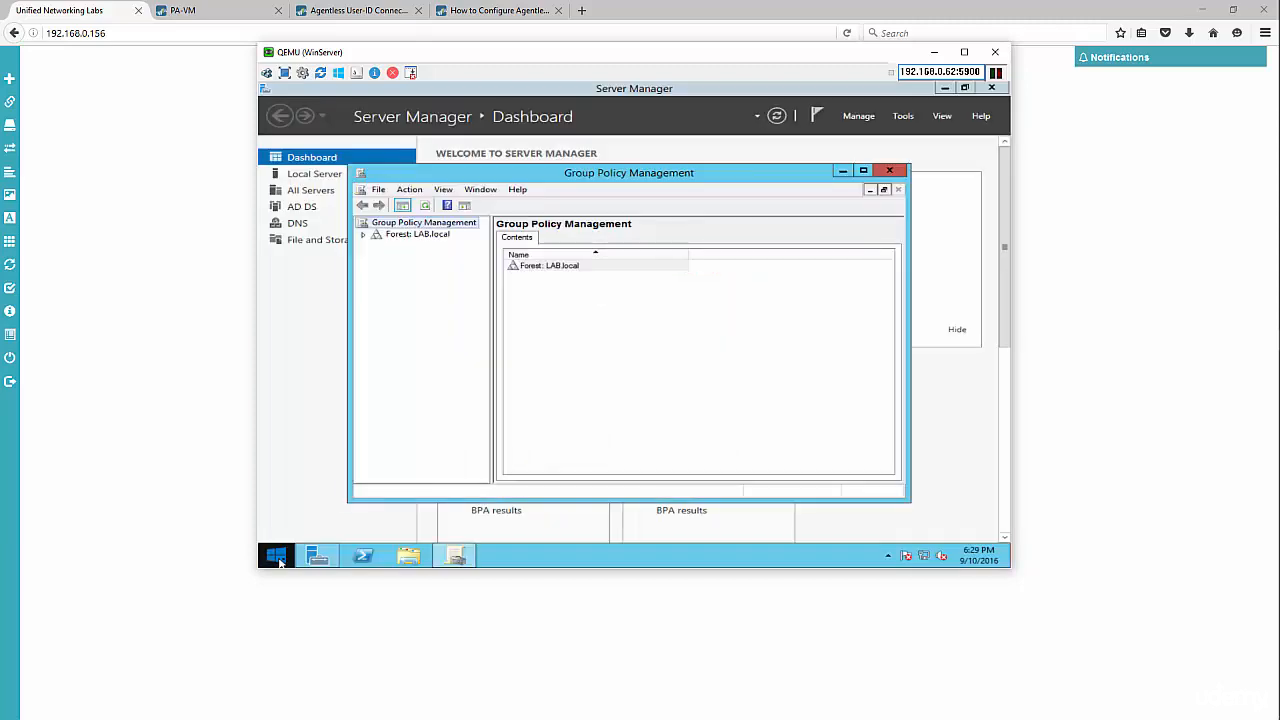
- Expand Forest > Domains > LAB.local and edit the Default Domain Policy
{"action": "left_click", "coordinate": [364, 234]}
{"action": "left_click", "coordinate": [377, 245]}
{"action": "left_click", "coordinate": [391, 257]}
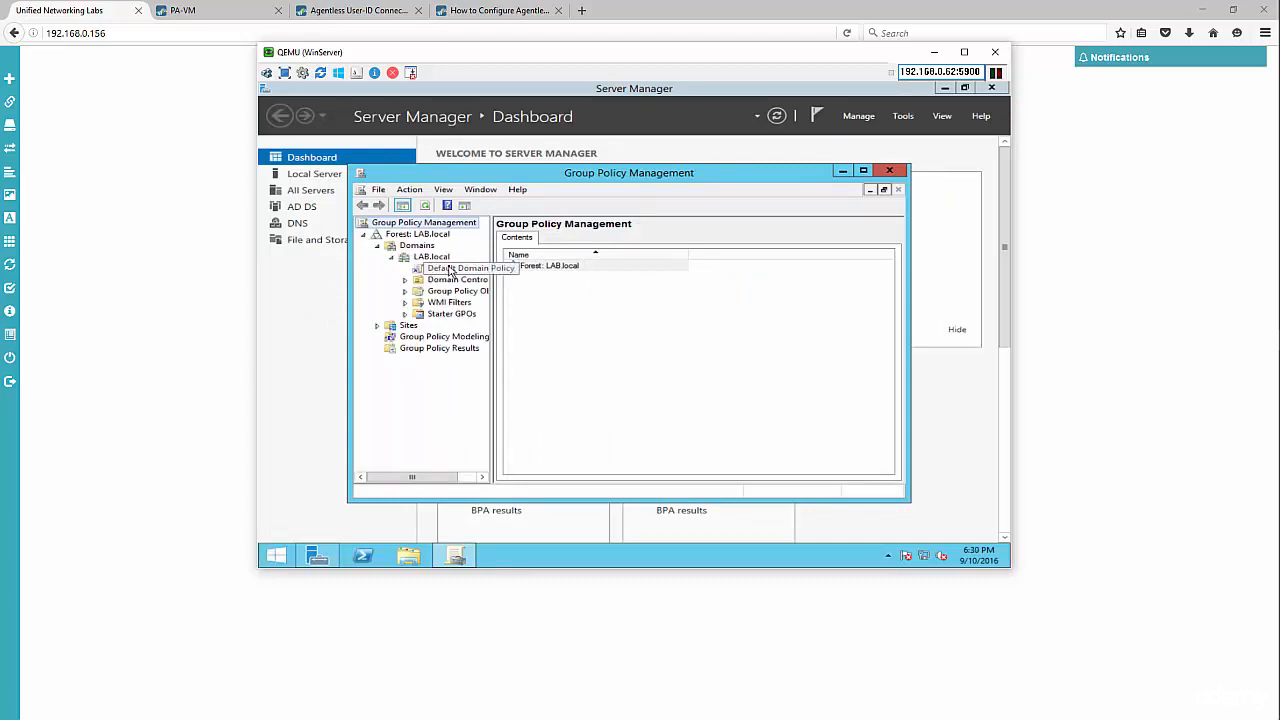
{"action": "right_click", "coordinate": [454, 272]}
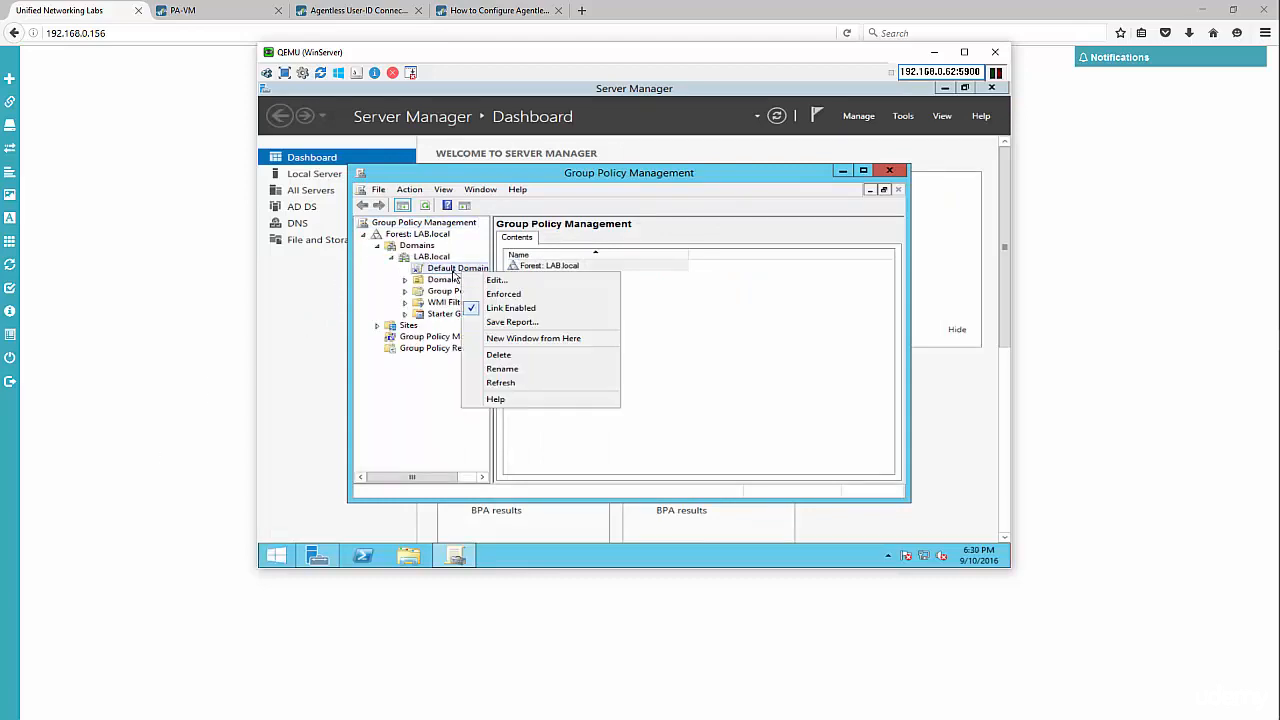
{"action": "left_click", "coordinate": [452, 270]}
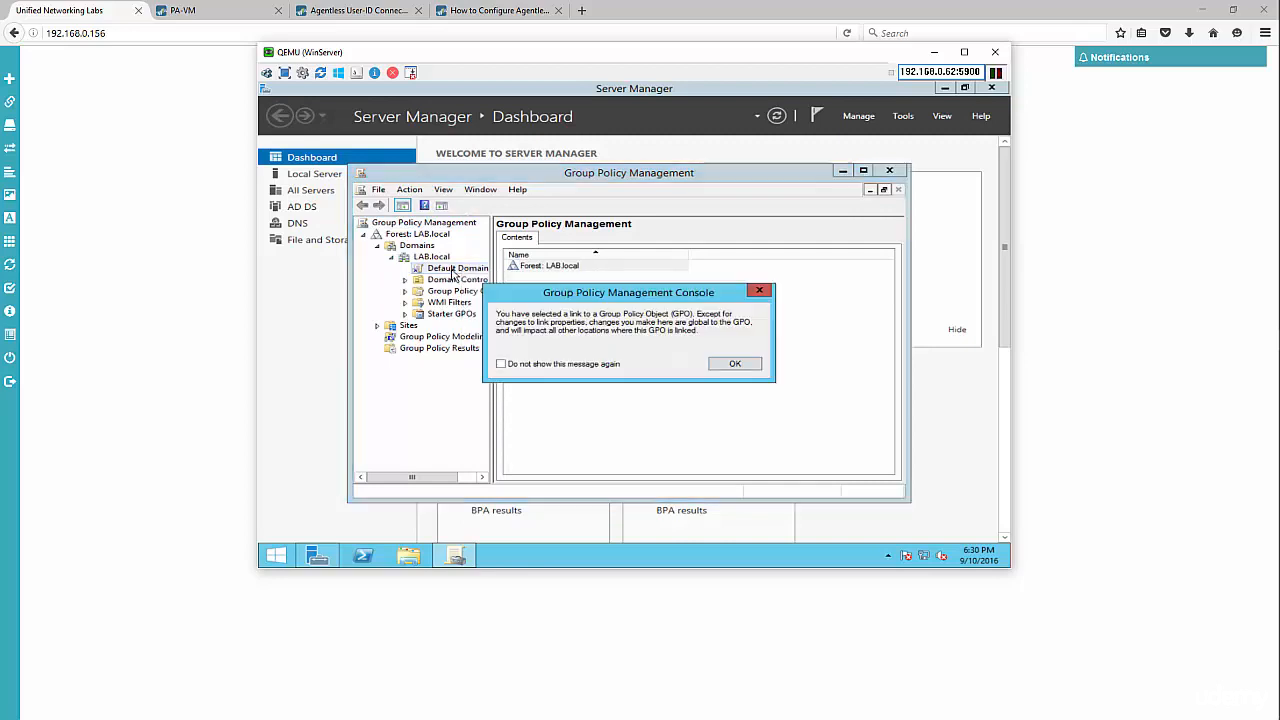
{"action": "left_click", "coordinate": [727, 364]}
{"action": "right_click", "coordinate": [457, 271]}
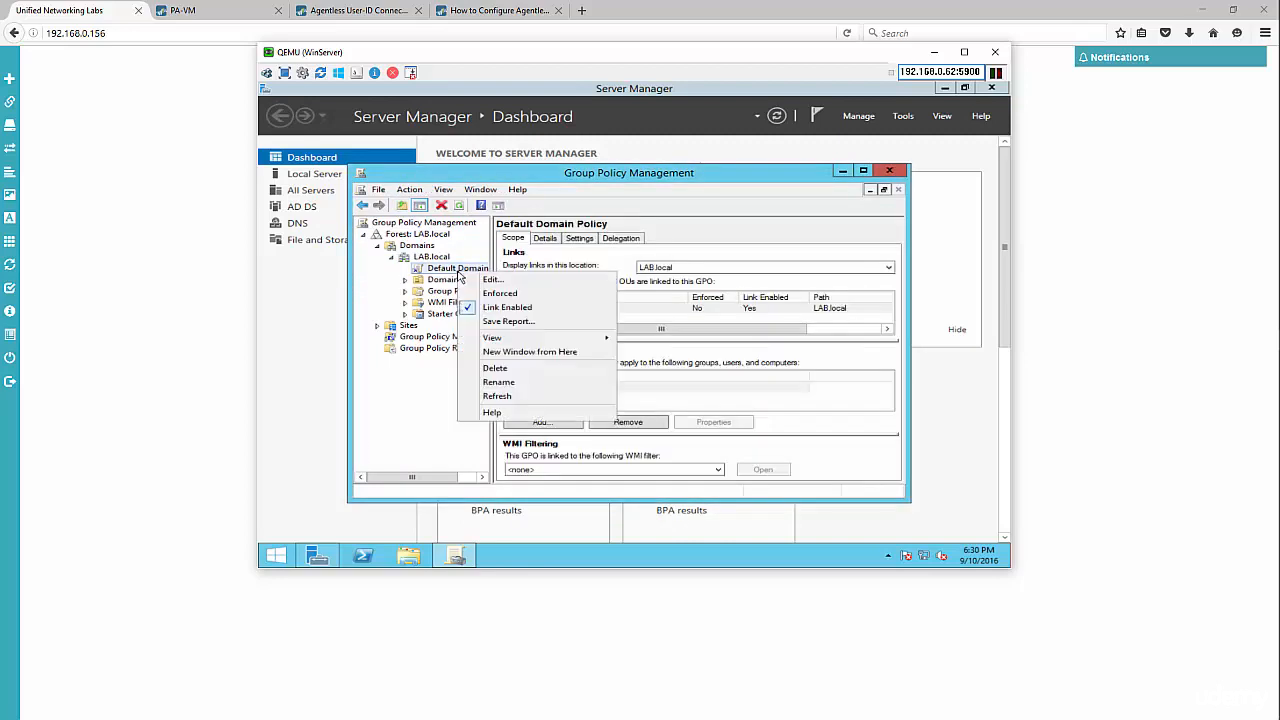
{"action": "left_click", "coordinate": [488, 281]}
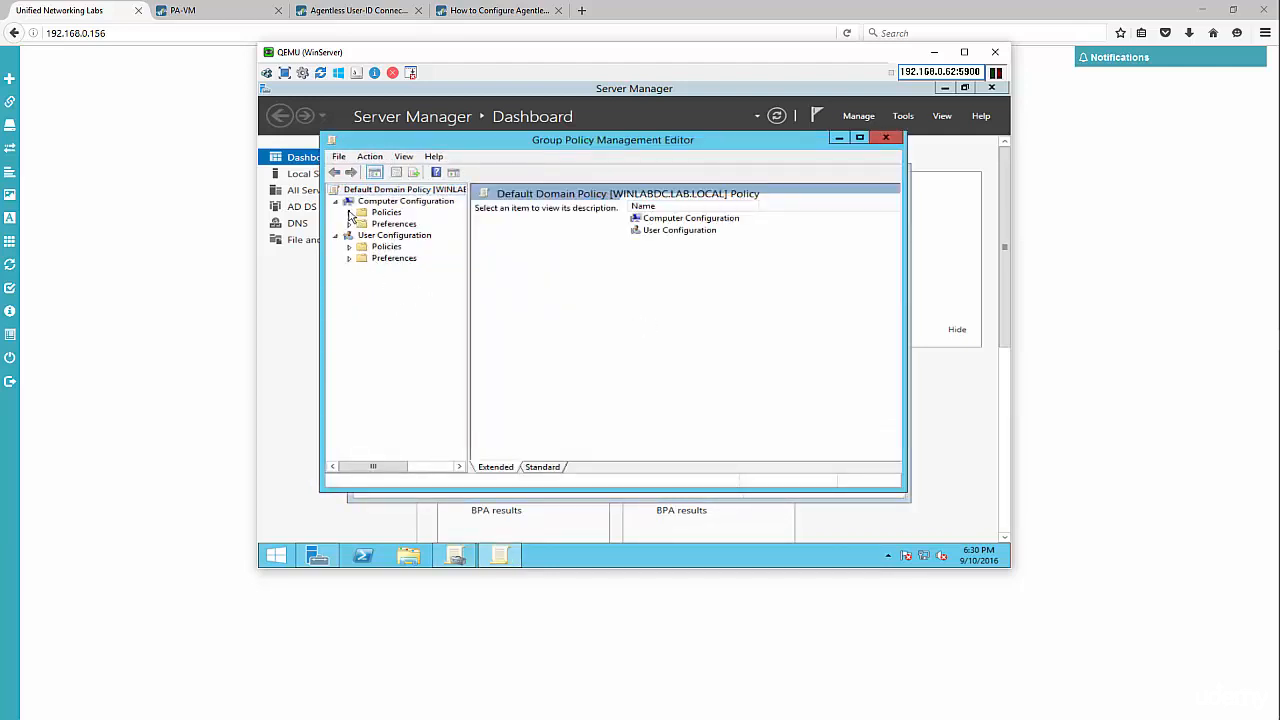
- Define Audit account logon events as Success and Failure, then close the policy editor
{"action": "left_click", "coordinate": [349, 212]}
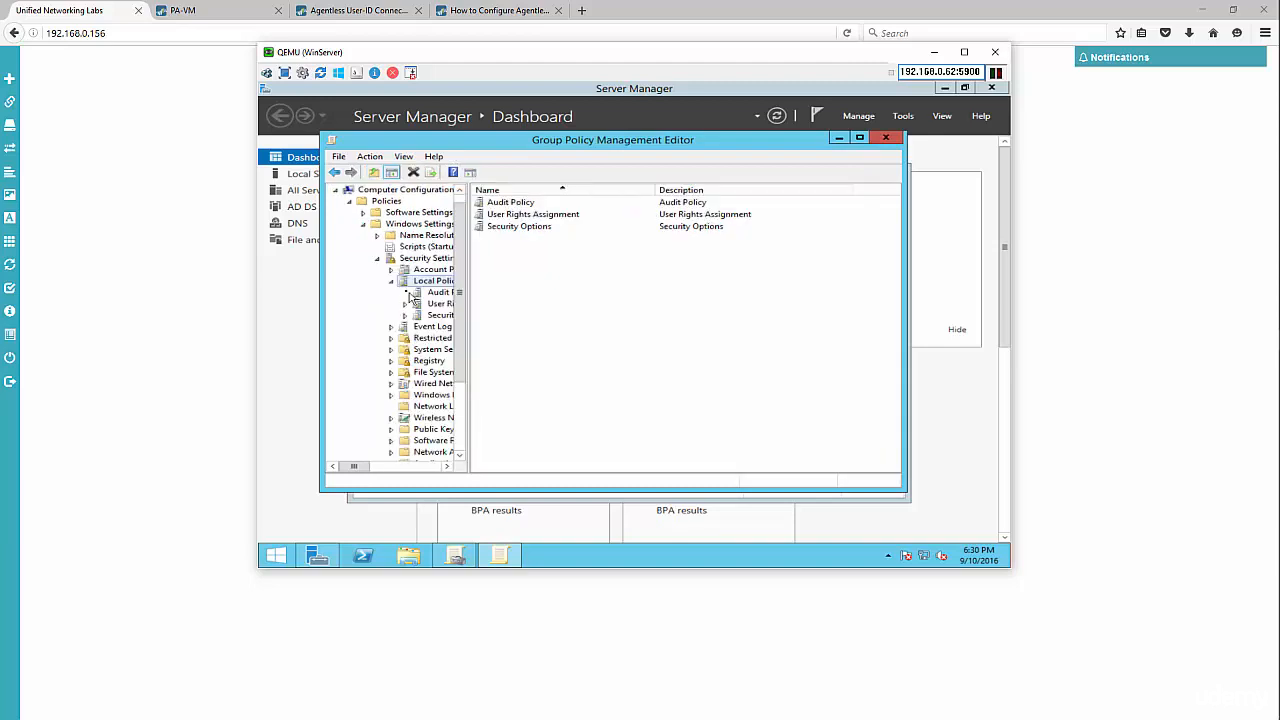
{"action": "left_click", "coordinate": [432, 293]}
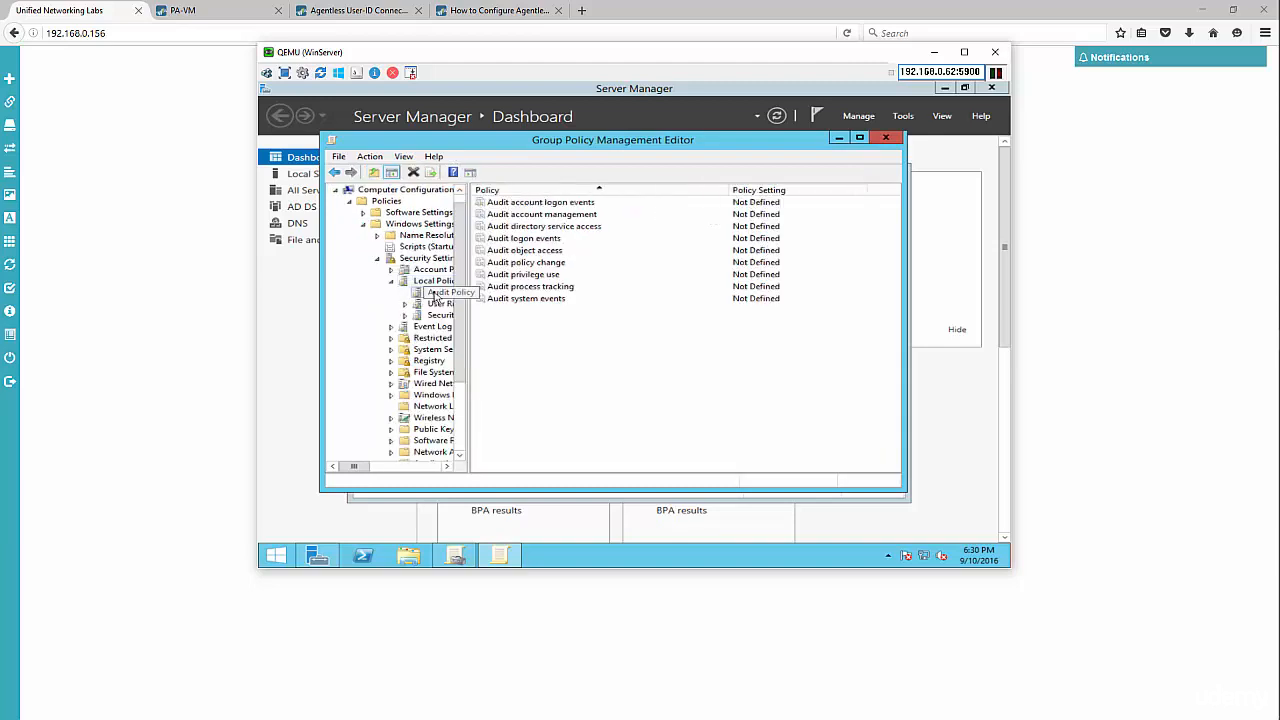
{"action": "double_click", "coordinate": [563, 203]}
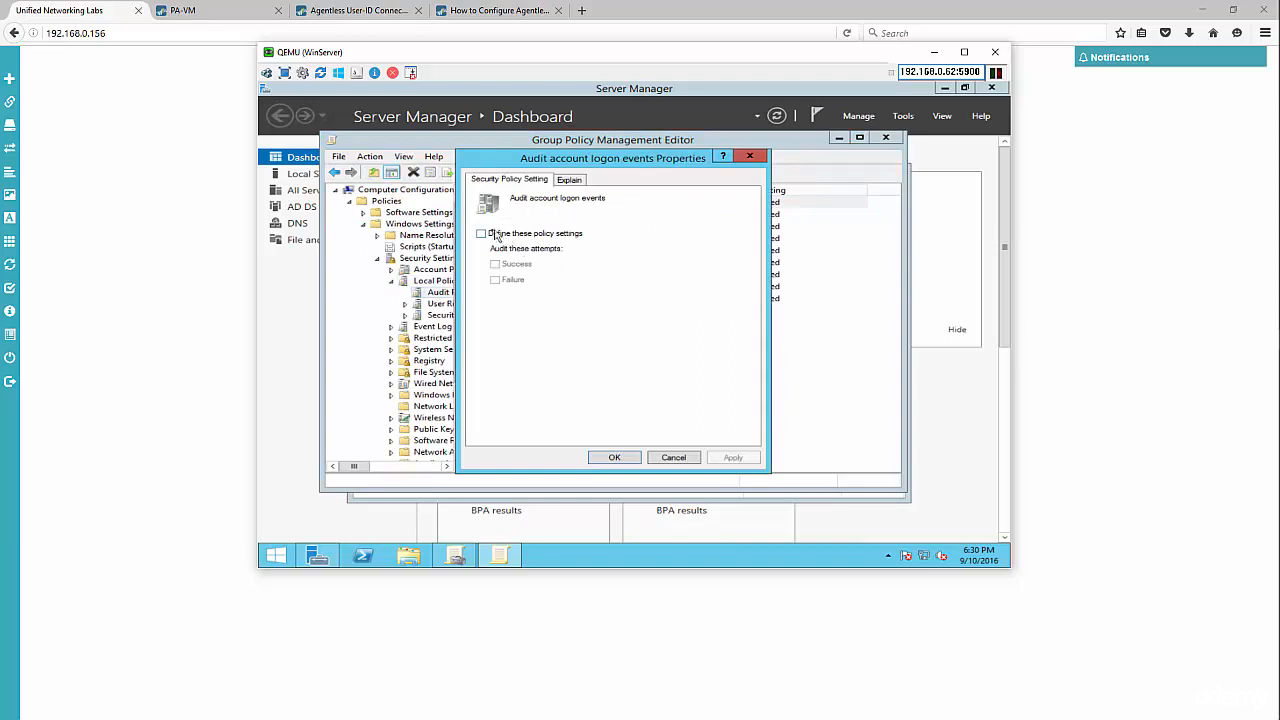
{"action": "left_click", "coordinate": [484, 234]}
{"action": "left_click", "coordinate": [527, 264]}
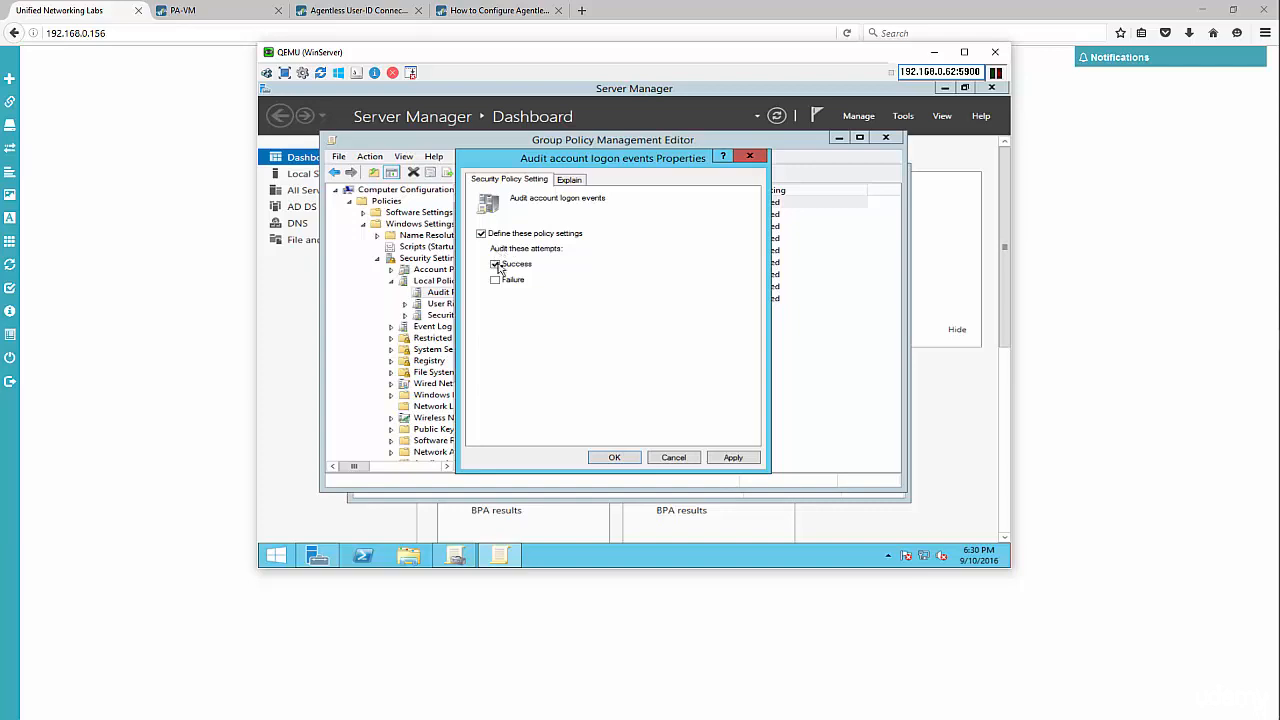
{"action": "left_click", "coordinate": [497, 281]}
{"action": "left_click", "coordinate": [616, 457]}
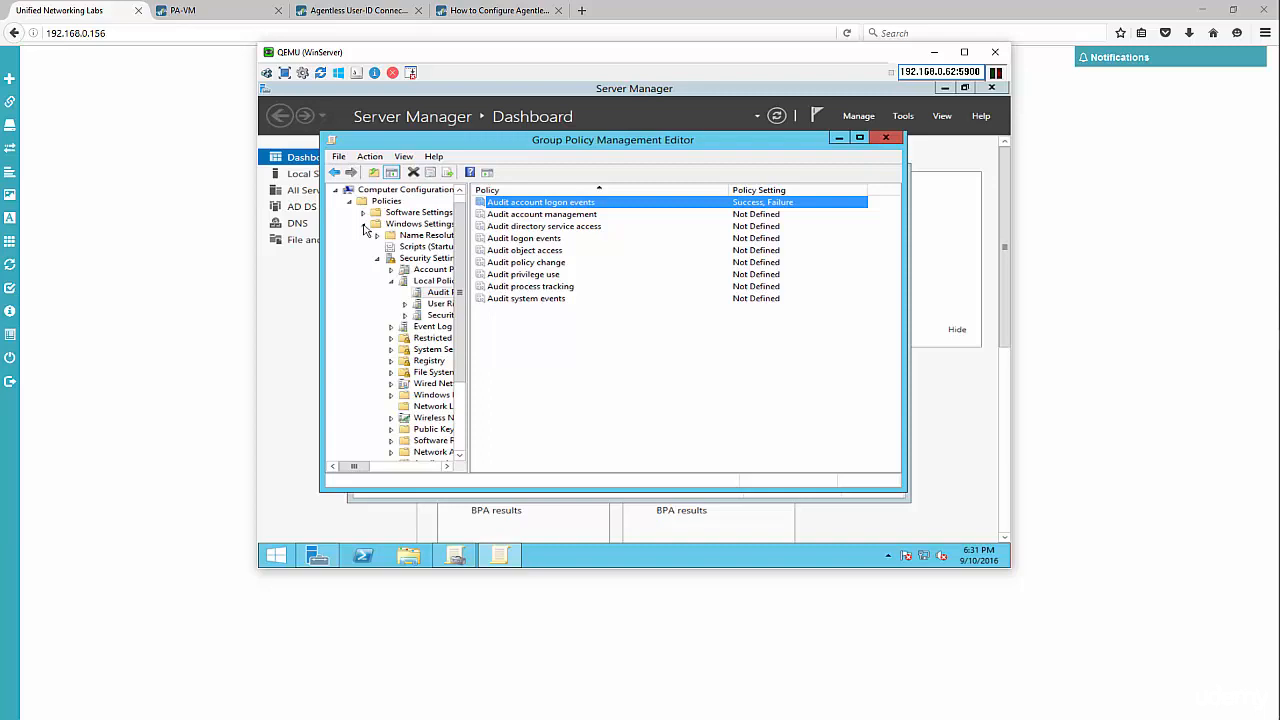
{"action": "left_click", "coordinate": [885, 137]}
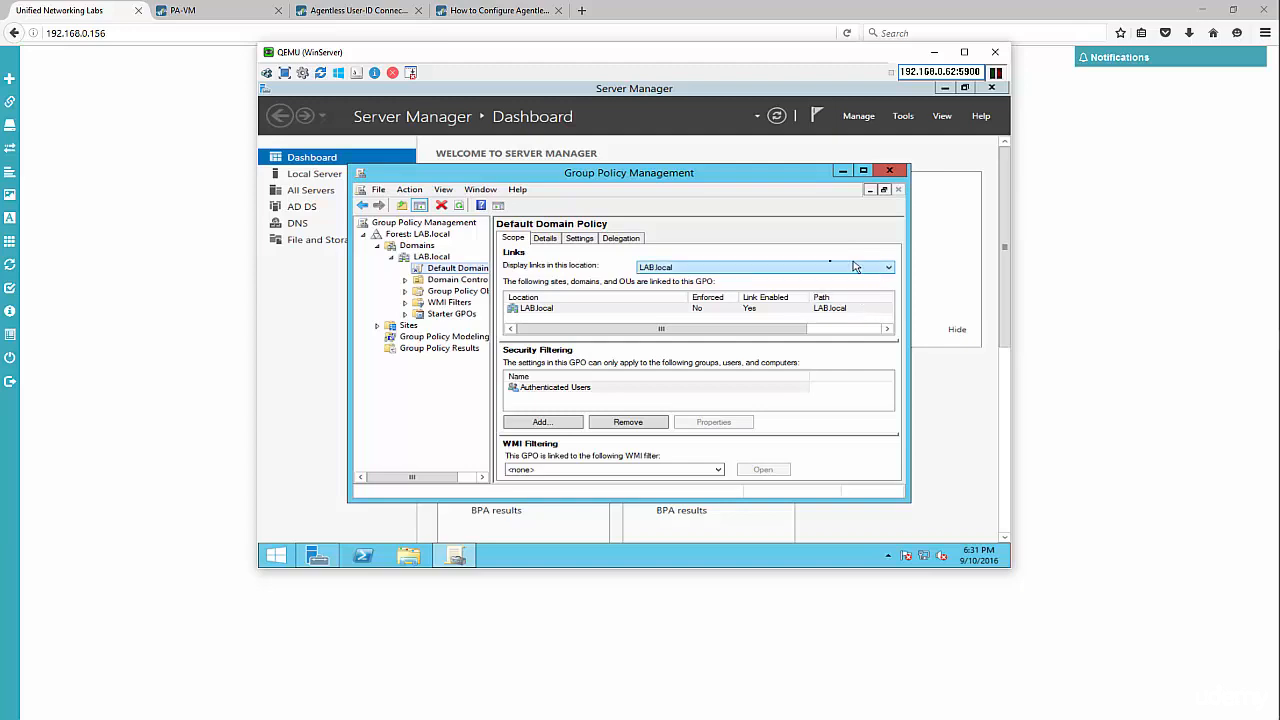
- Run gpupdate in a Command Prompt to refresh group policy
{"action": "right_click", "coordinate": [285, 555]}
{"action": "left_click", "coordinate": [318, 511]}
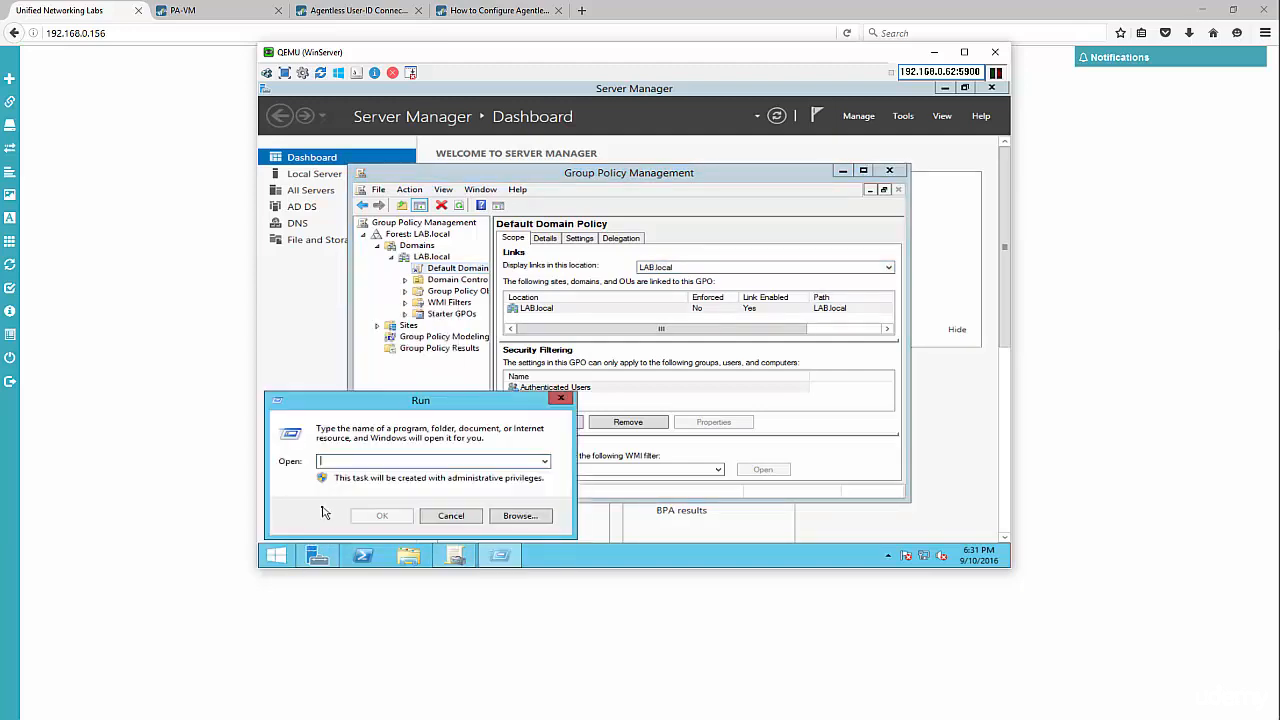
{"action": "type", "text": "cmd"}
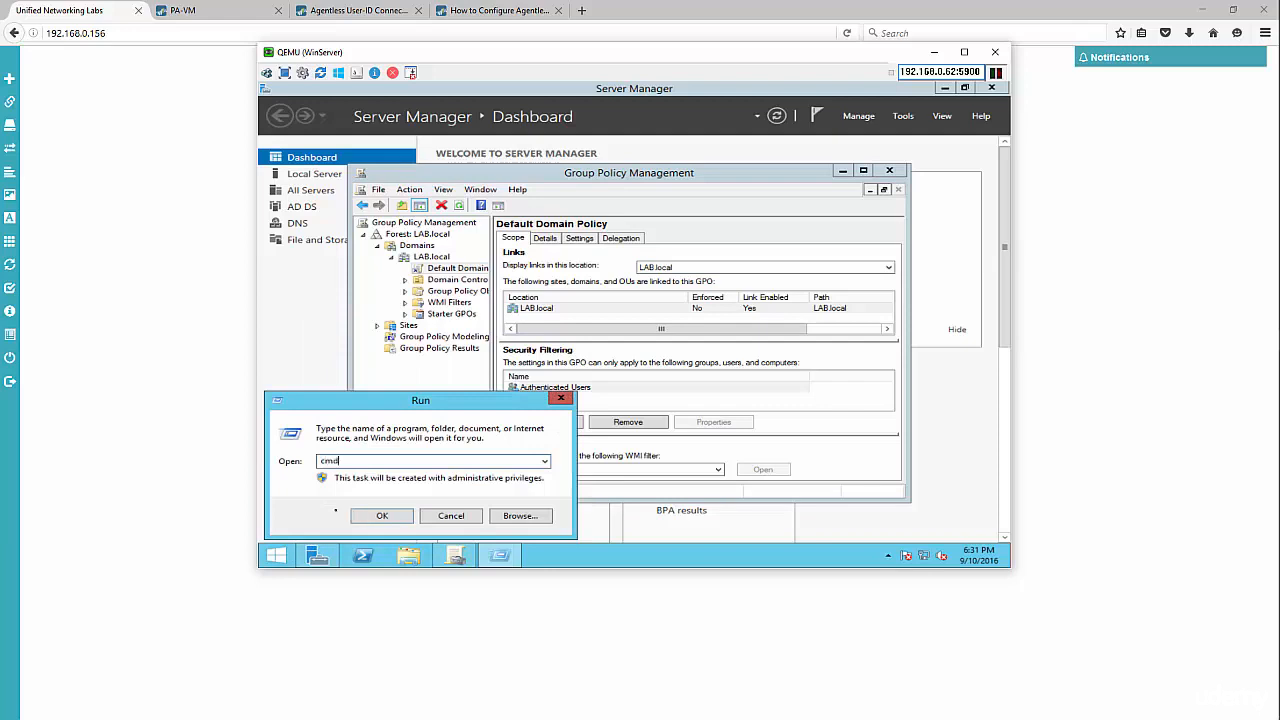
{"action": "key", "text": "Return"}
{"action": "type", "text": "gpupdate"}
{"action": "key", "text": "Return"}
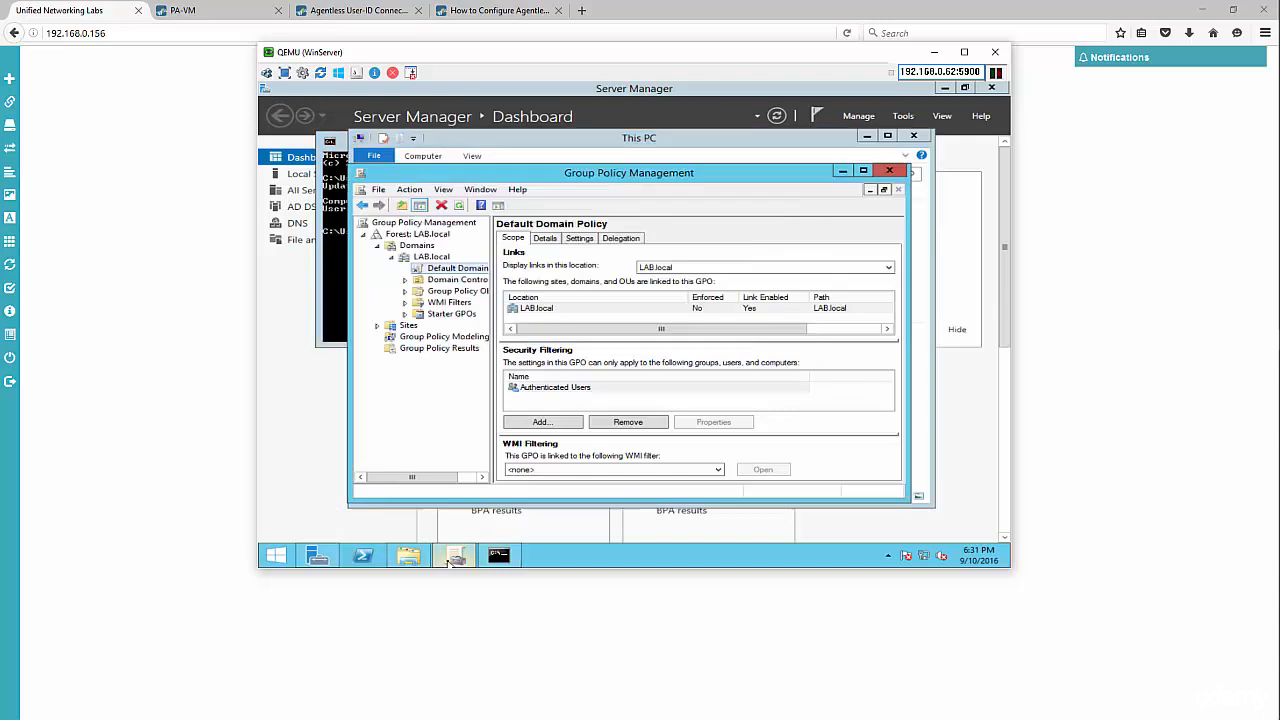
- Launch an empty mmc management console from Run
{"action": "right_click", "coordinate": [274, 562]}
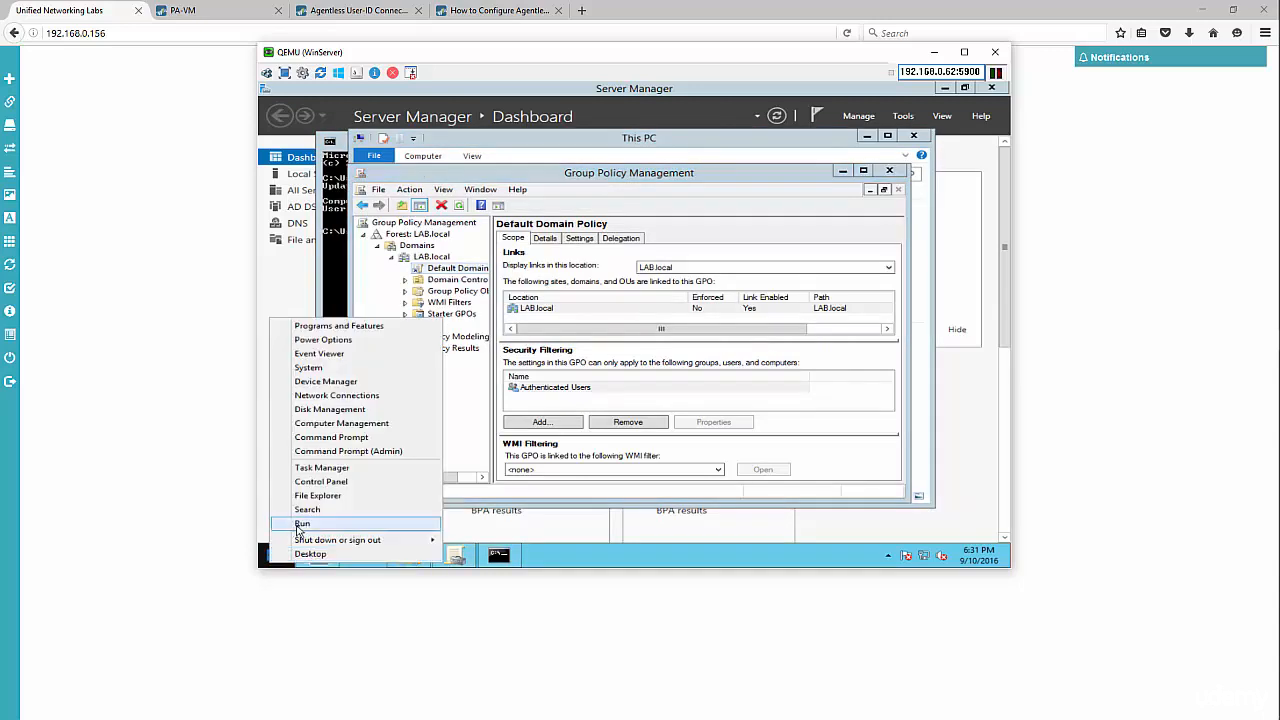
{"action": "left_click", "coordinate": [301, 524]}
{"action": "type", "text": "mmc"}
{"action": "key", "text": "Return"}
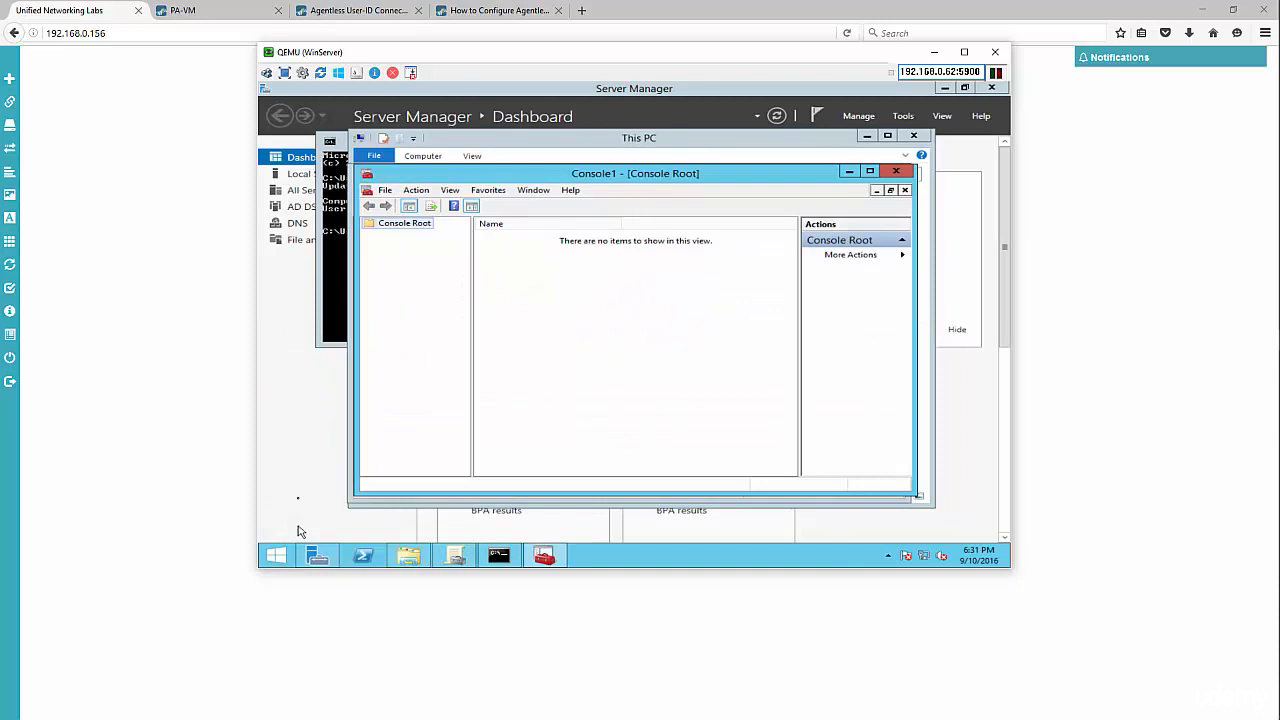
- Add the Group Policy Object snap-in for the Local Computer to Console1
{"action": "left_click", "coordinate": [386, 190]}
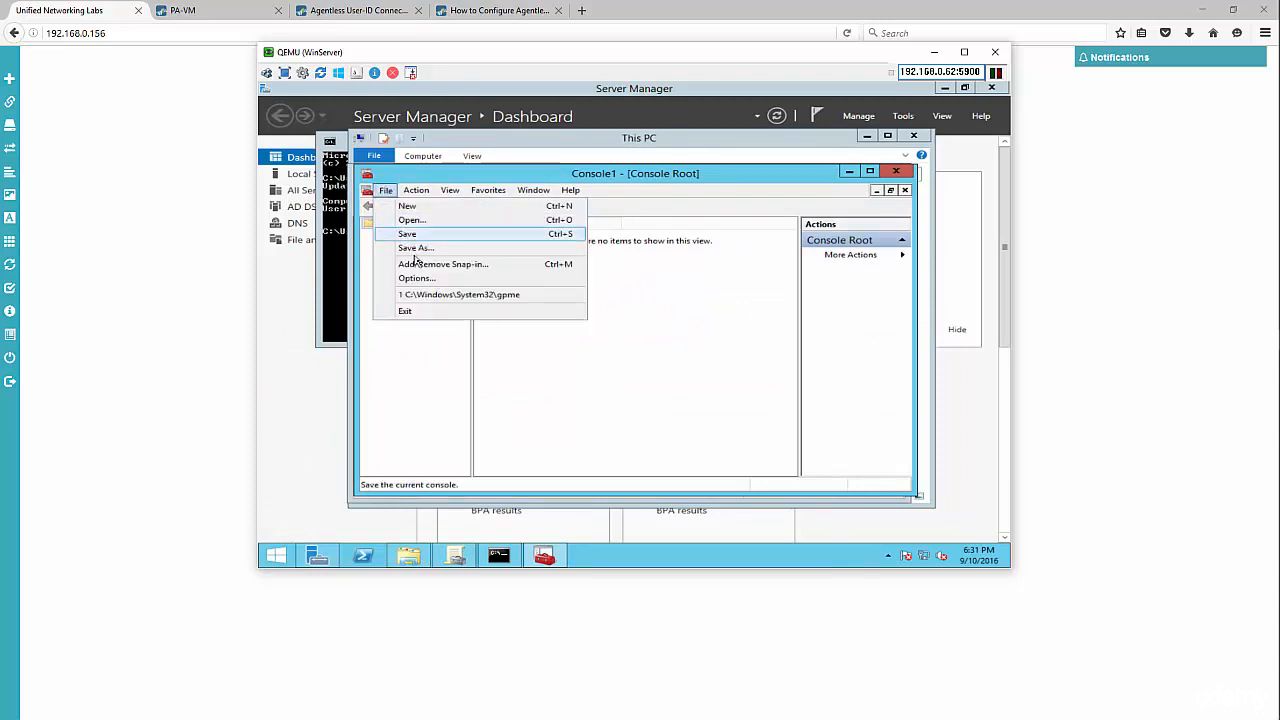
{"action": "left_click", "coordinate": [418, 264]}
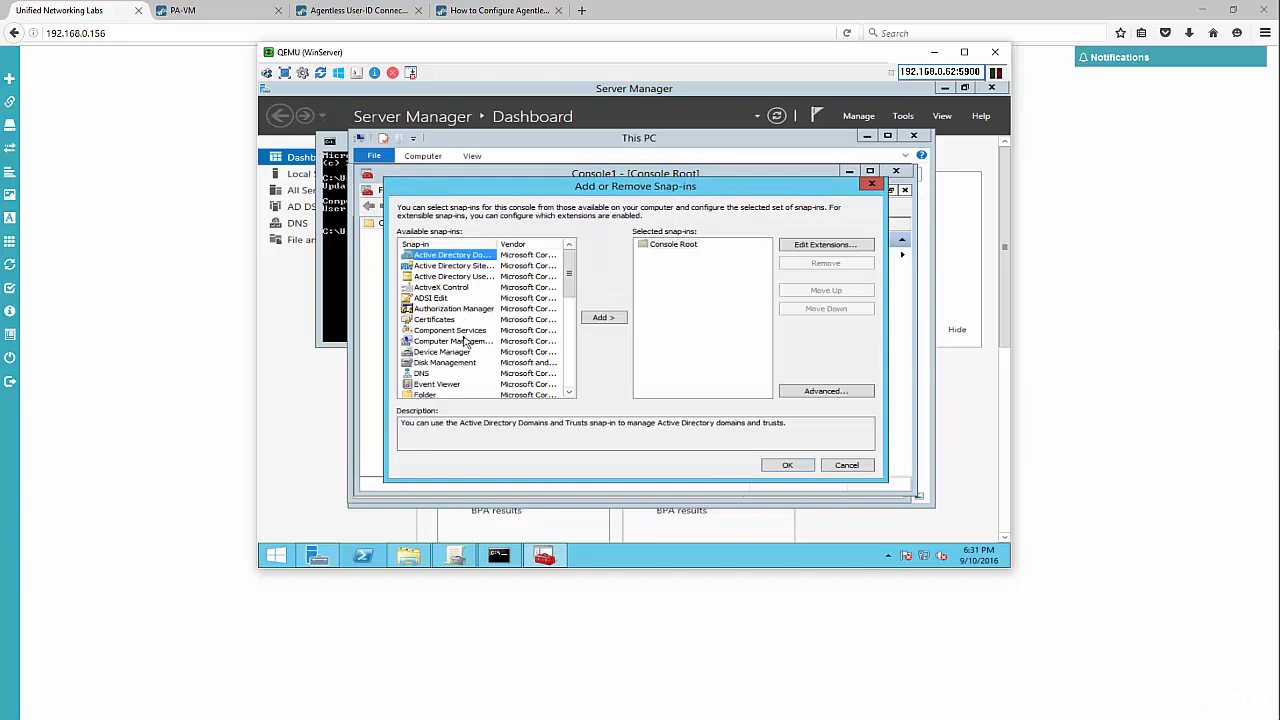
{"action": "scroll", "coordinate": [464, 345], "scroll_direction": "down", "scroll_amount": 2}
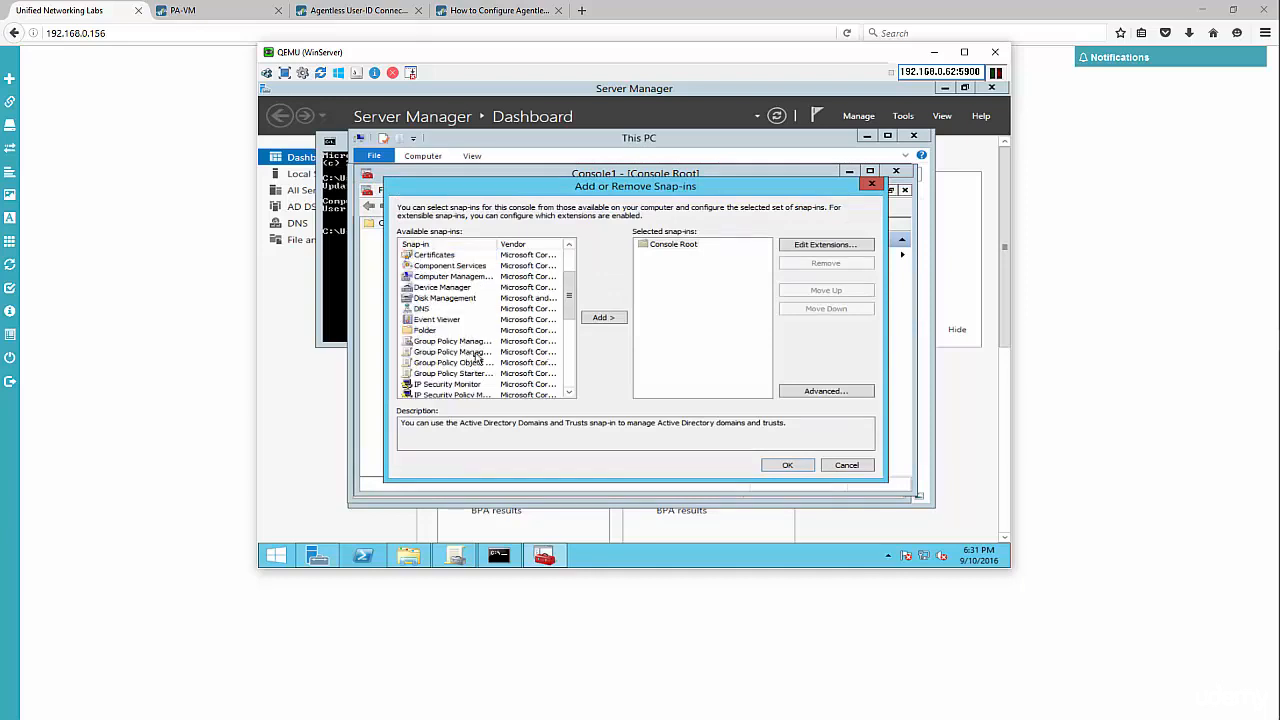
{"action": "left_click", "coordinate": [461, 364]}
{"action": "double_click", "coordinate": [461, 364]}
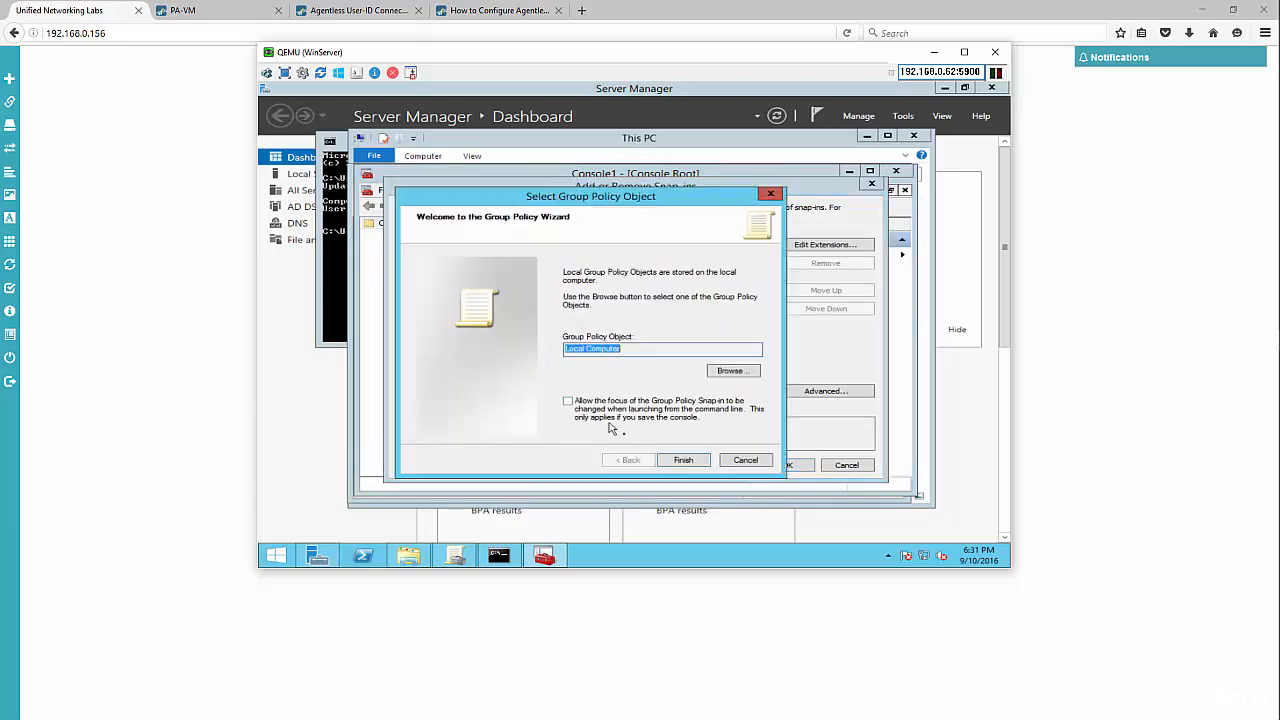
{"action": "left_click", "coordinate": [696, 467]}
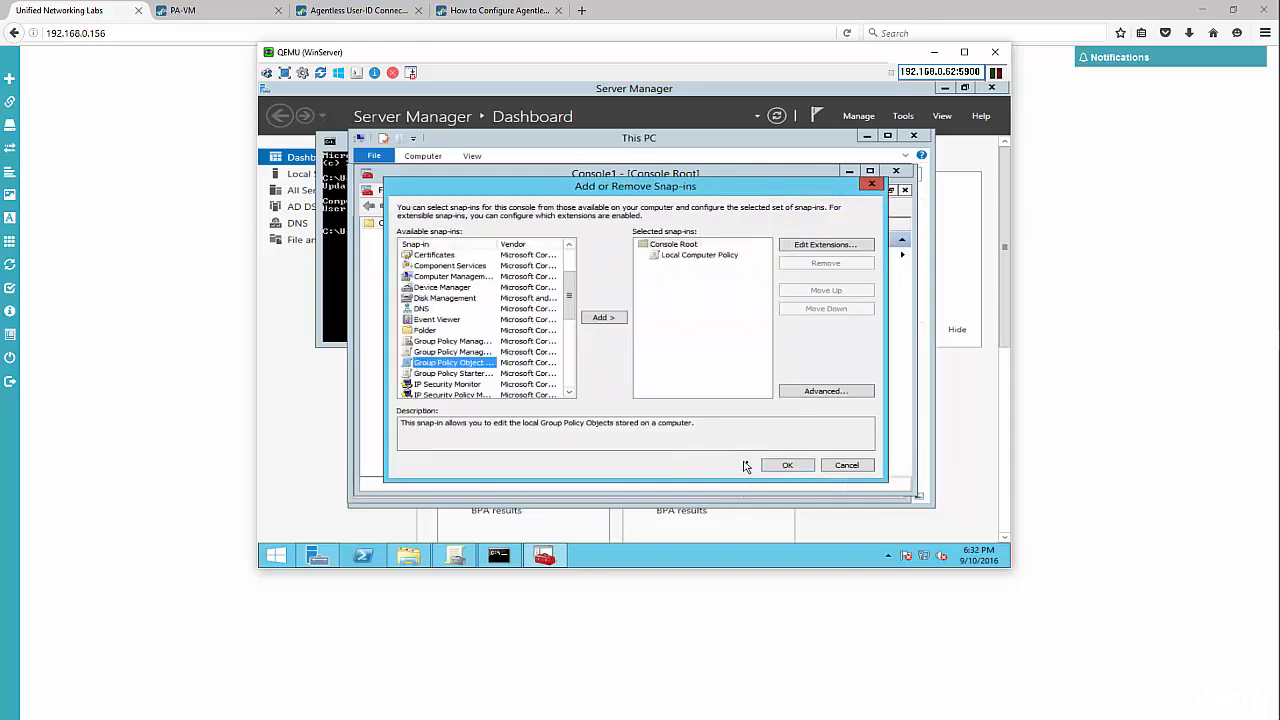
{"action": "left_click", "coordinate": [784, 472]}
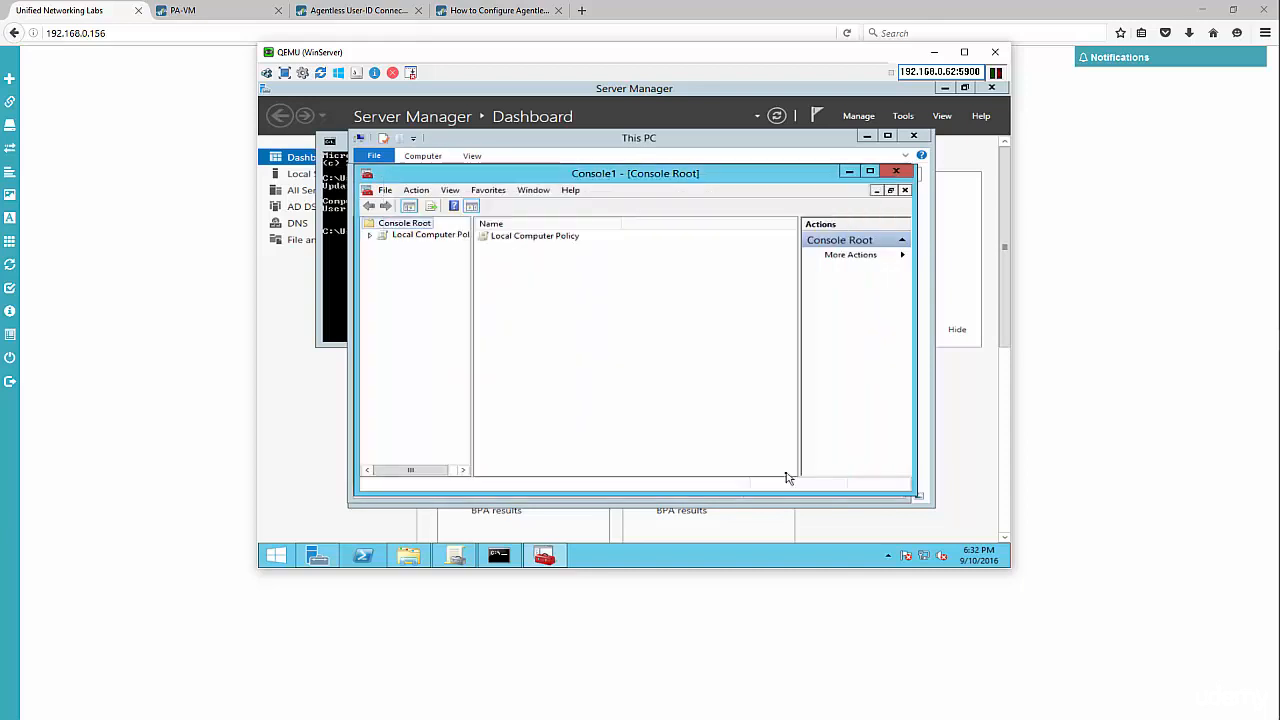
- Expand Local Computer Policy to Audit Policy and review Audit account logon events properties
{"action": "left_click", "coordinate": [370, 235]}
{"action": "left_click", "coordinate": [383, 246]}
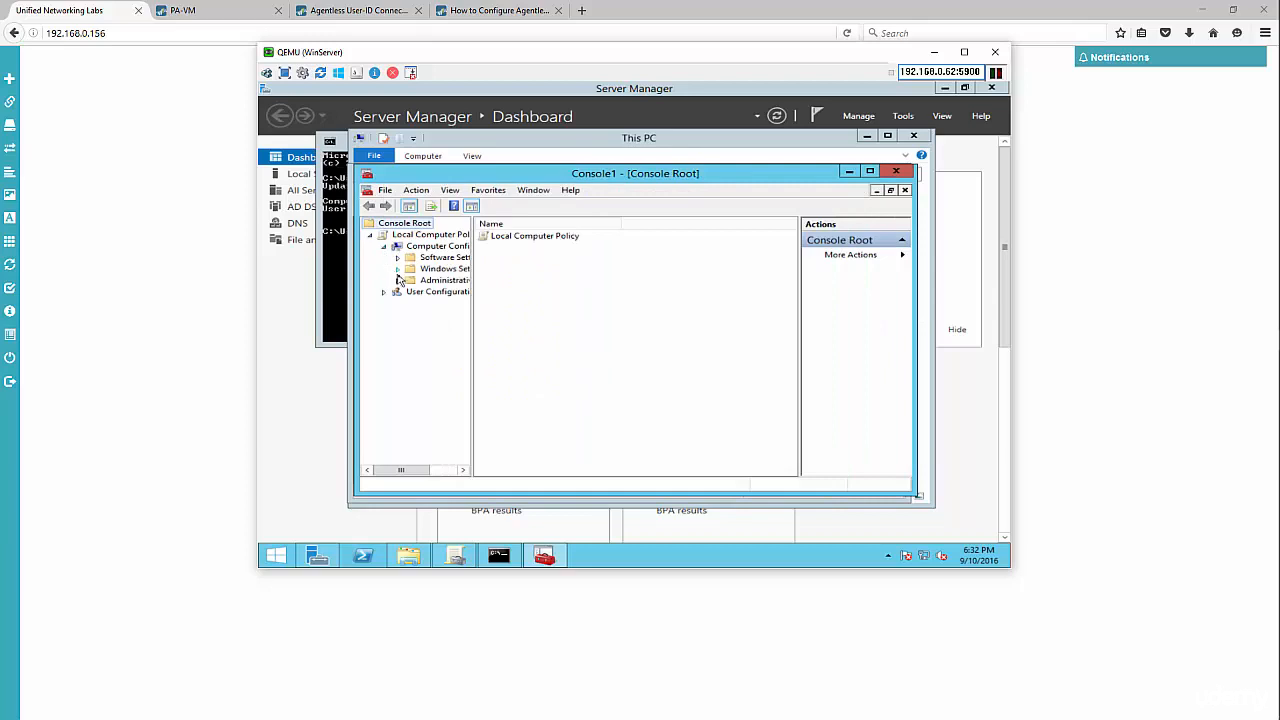
{"action": "left_click", "coordinate": [397, 269]}
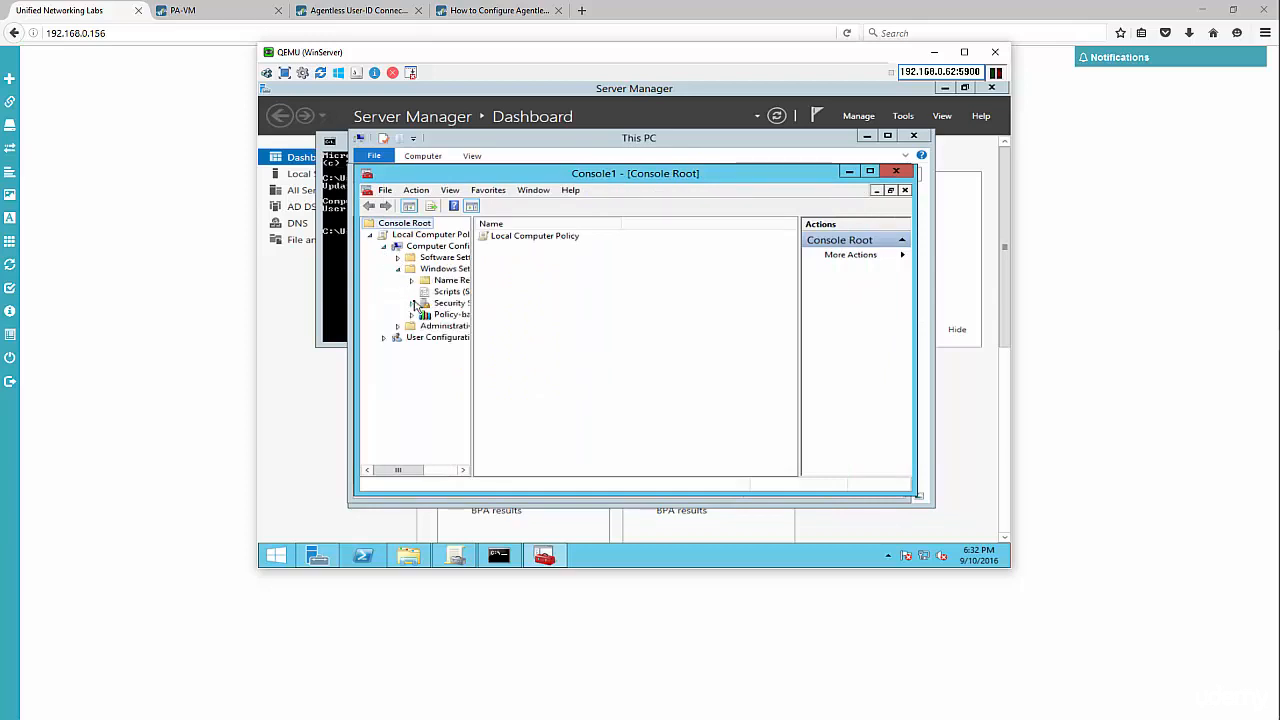
{"action": "left_click", "coordinate": [412, 303]}
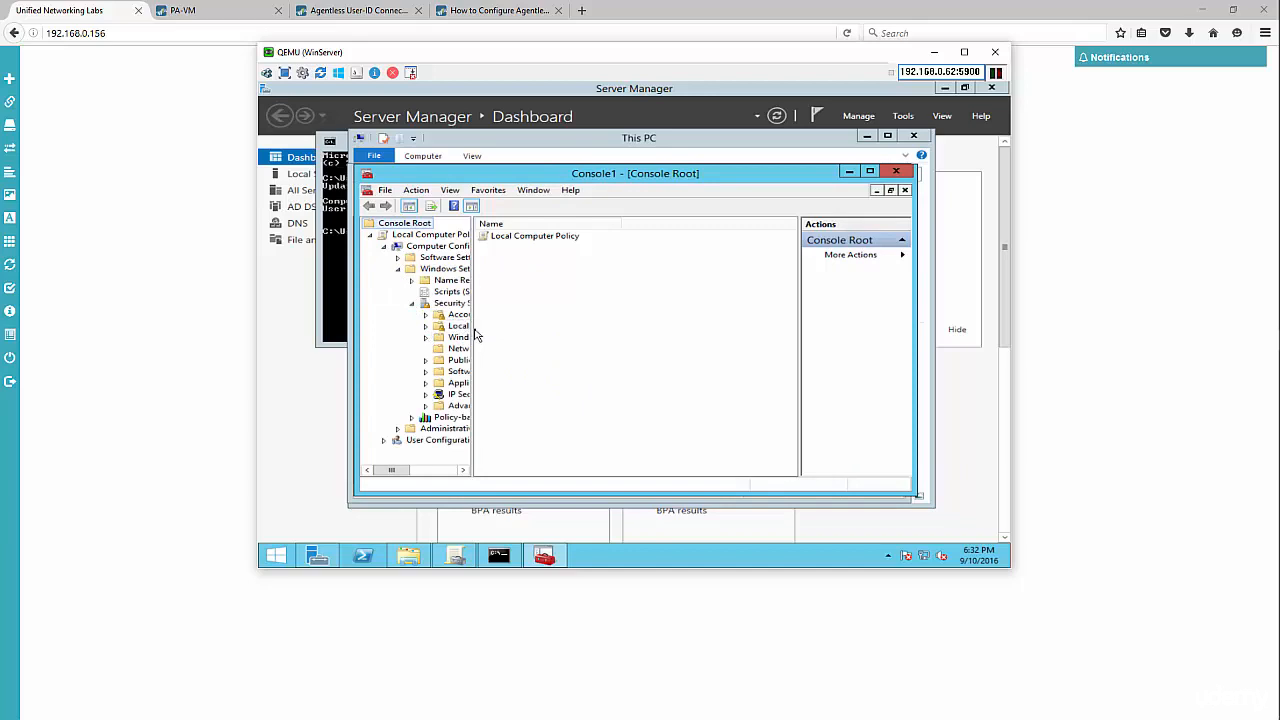
{"action": "left_click_drag", "start_coordinate": [476, 338], "coordinate": [554, 344]}
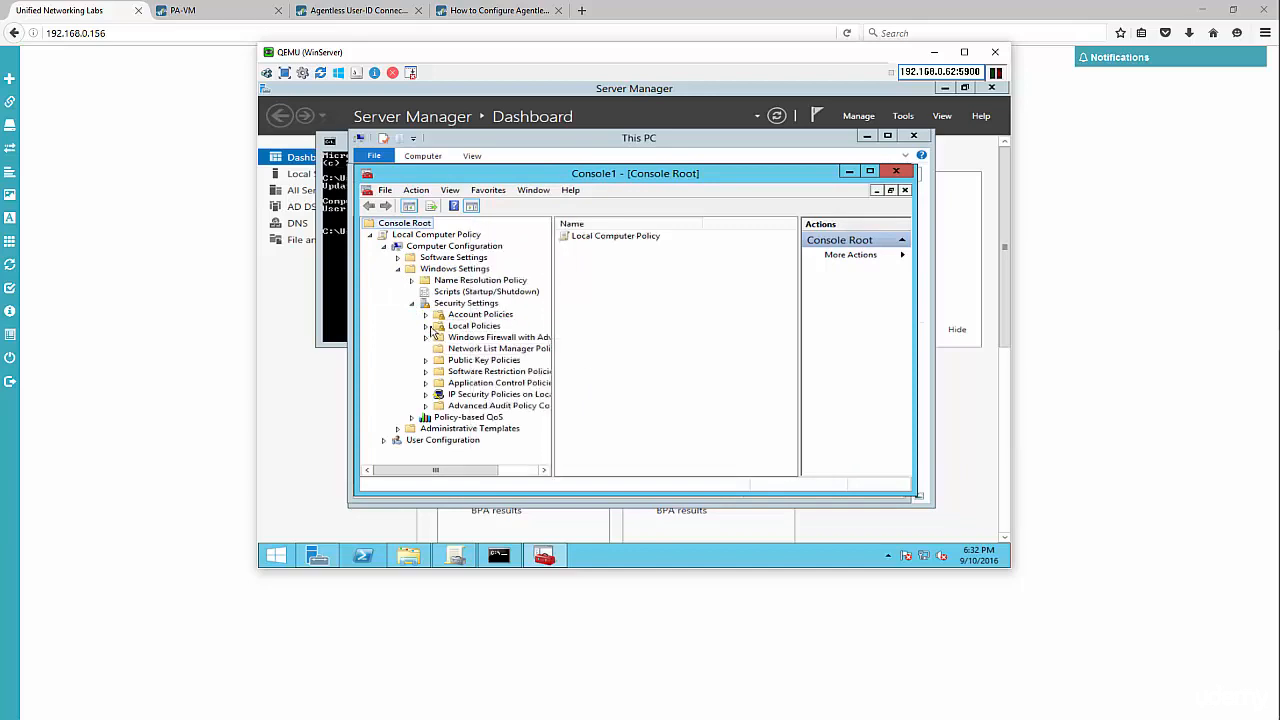
{"action": "left_click", "coordinate": [425, 326]}
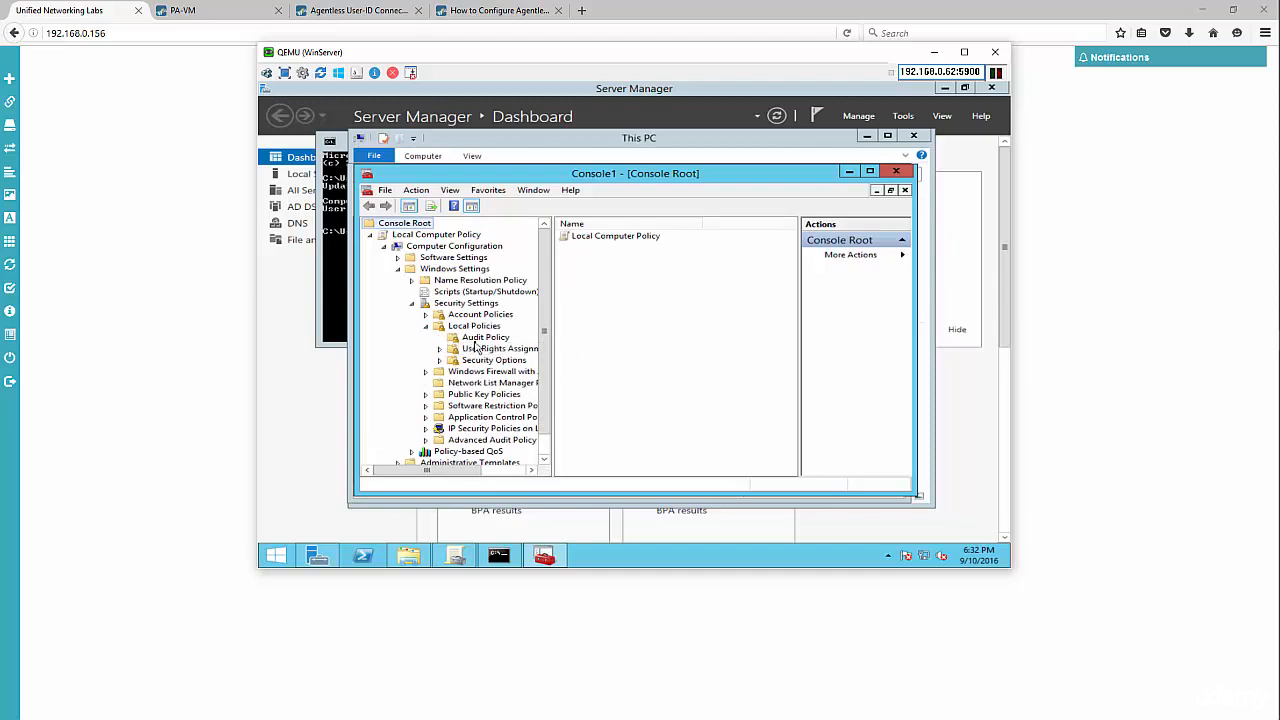
{"action": "left_click", "coordinate": [484, 338]}
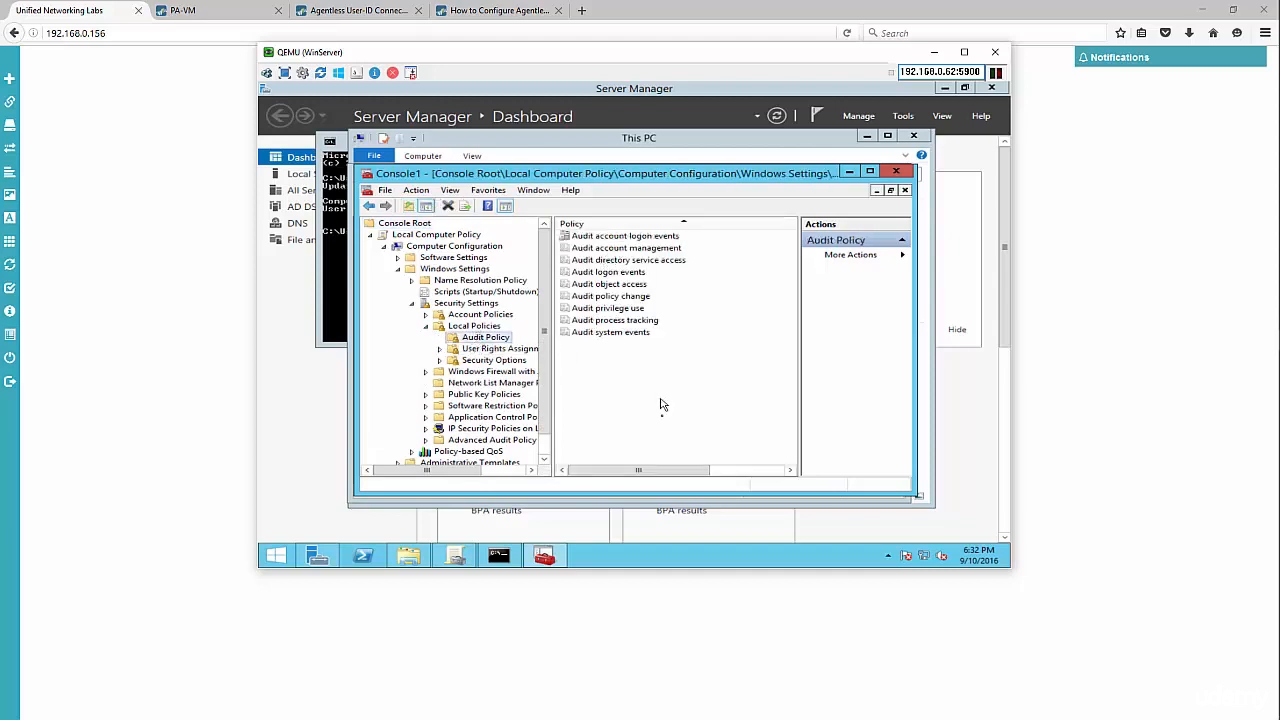
{"action": "double_click", "coordinate": [640, 237]}
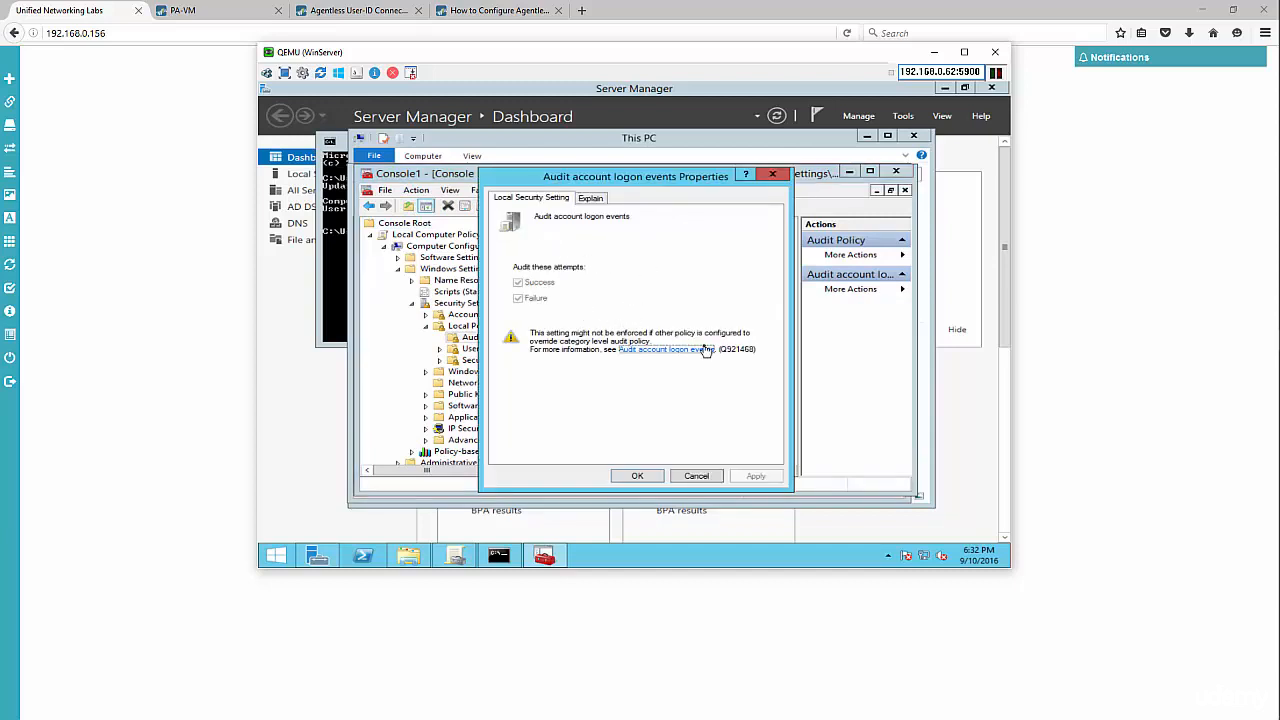
{"action": "left_click", "coordinate": [697, 476]}
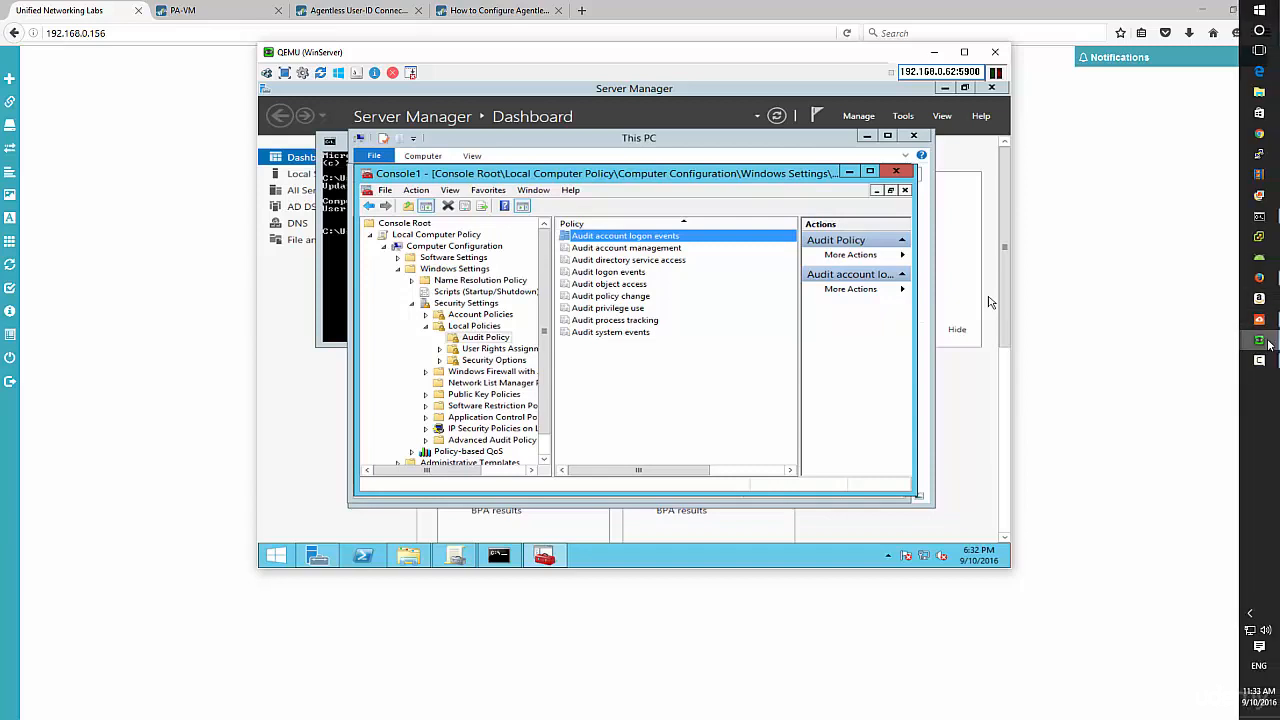
{"action": "left_click", "coordinate": [1269, 343]}
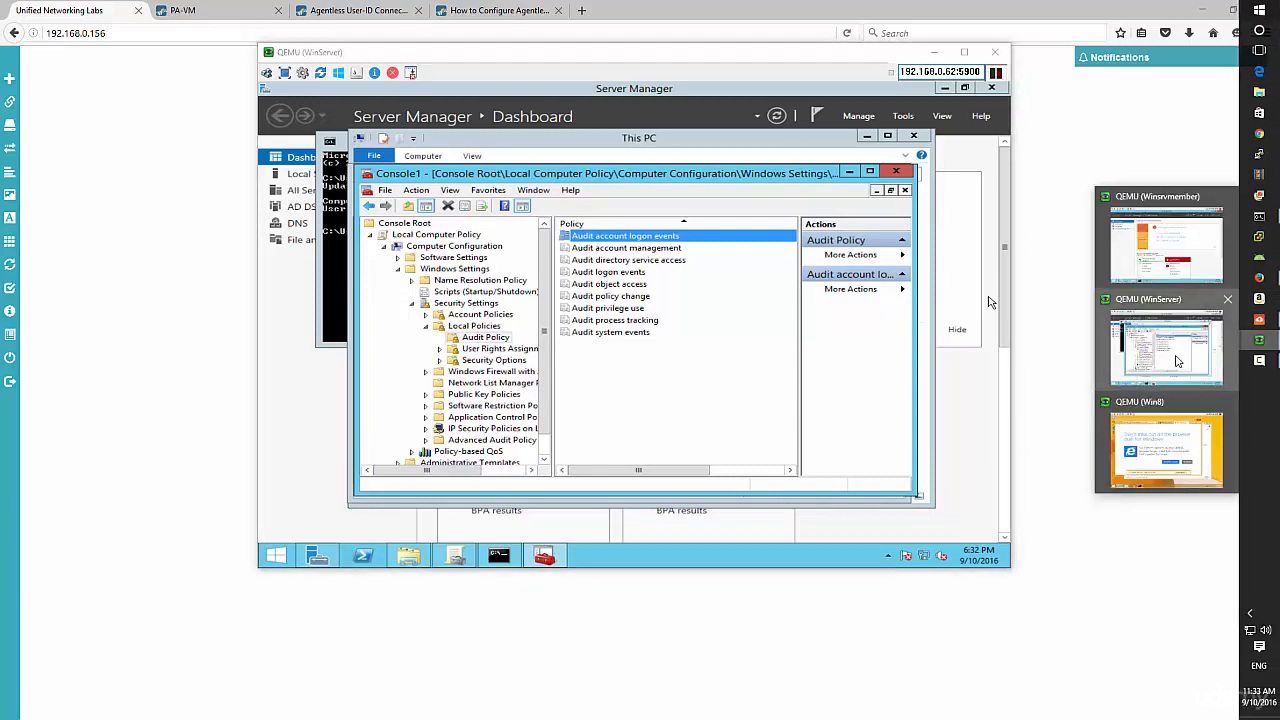
- On Winsrvmember, run pan-ua-7.0.53 from Downloads and install the User-ID Agent with default settings
{"action": "left_click", "coordinate": [1168, 252]}
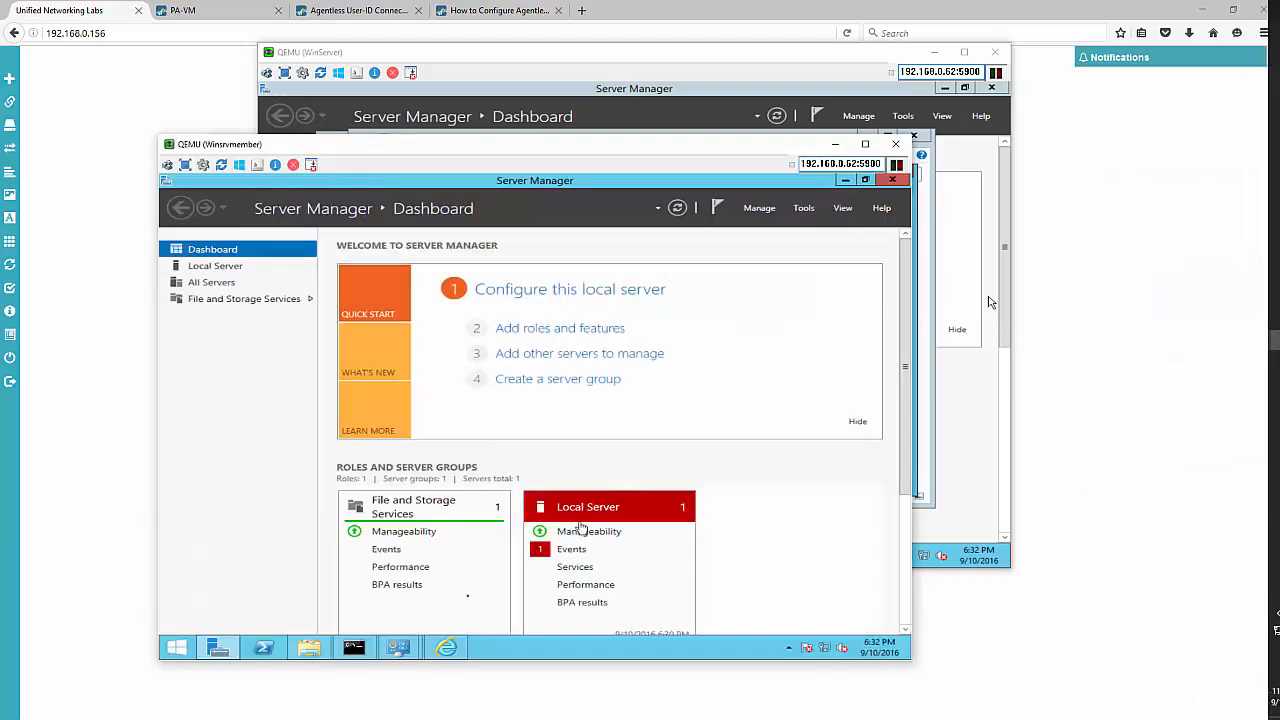
{"action": "left_click", "coordinate": [309, 647]}
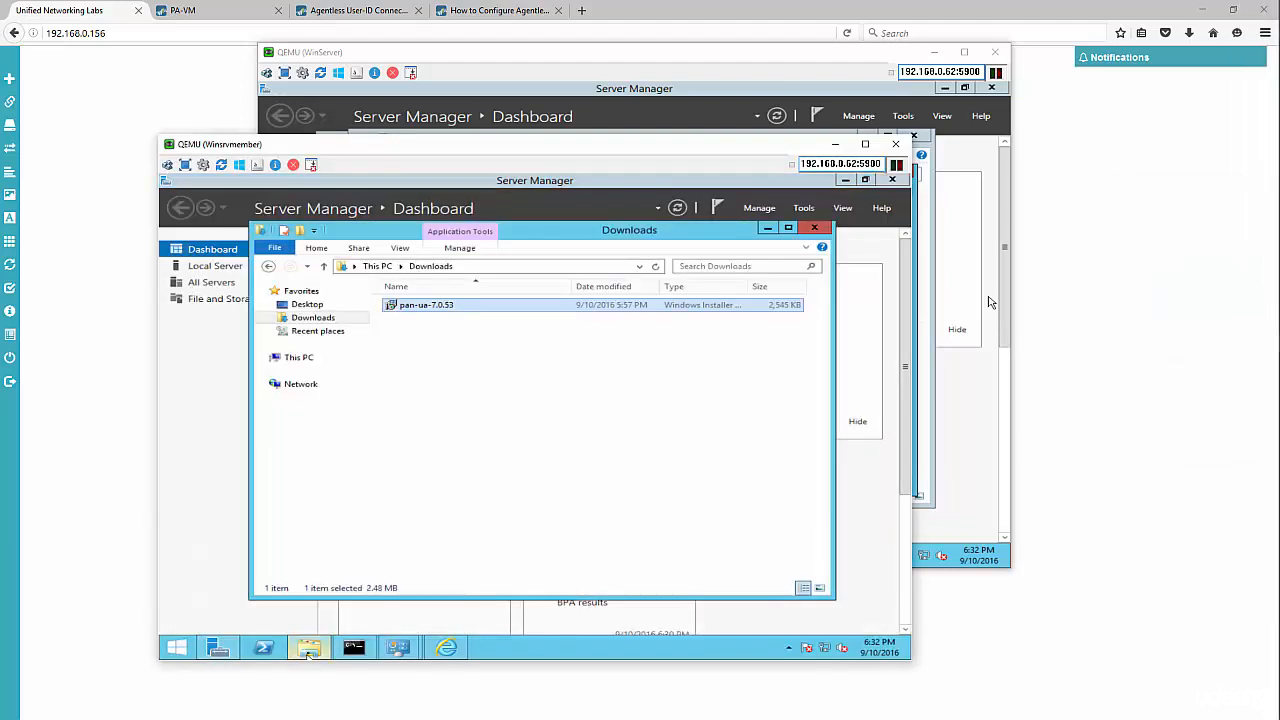
{"action": "double_click", "coordinate": [445, 312]}
{"action": "left_click", "coordinate": [580, 419]}
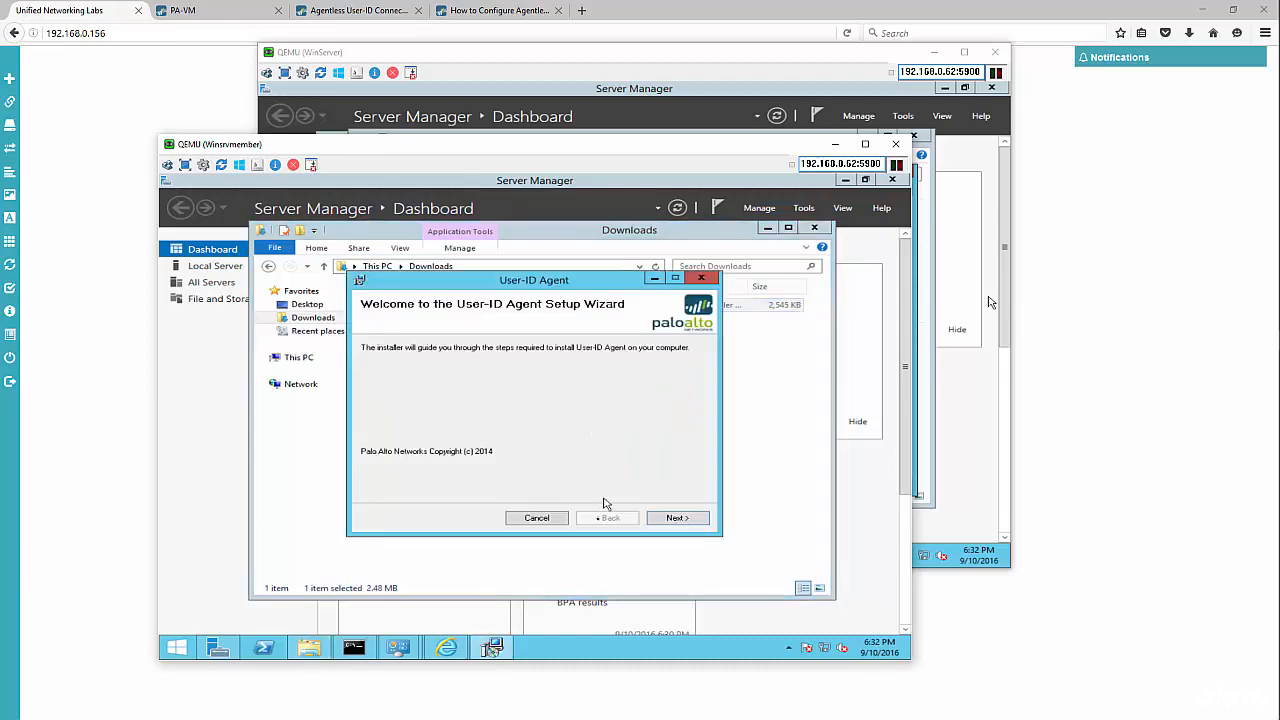
{"action": "left_click", "coordinate": [673, 522]}
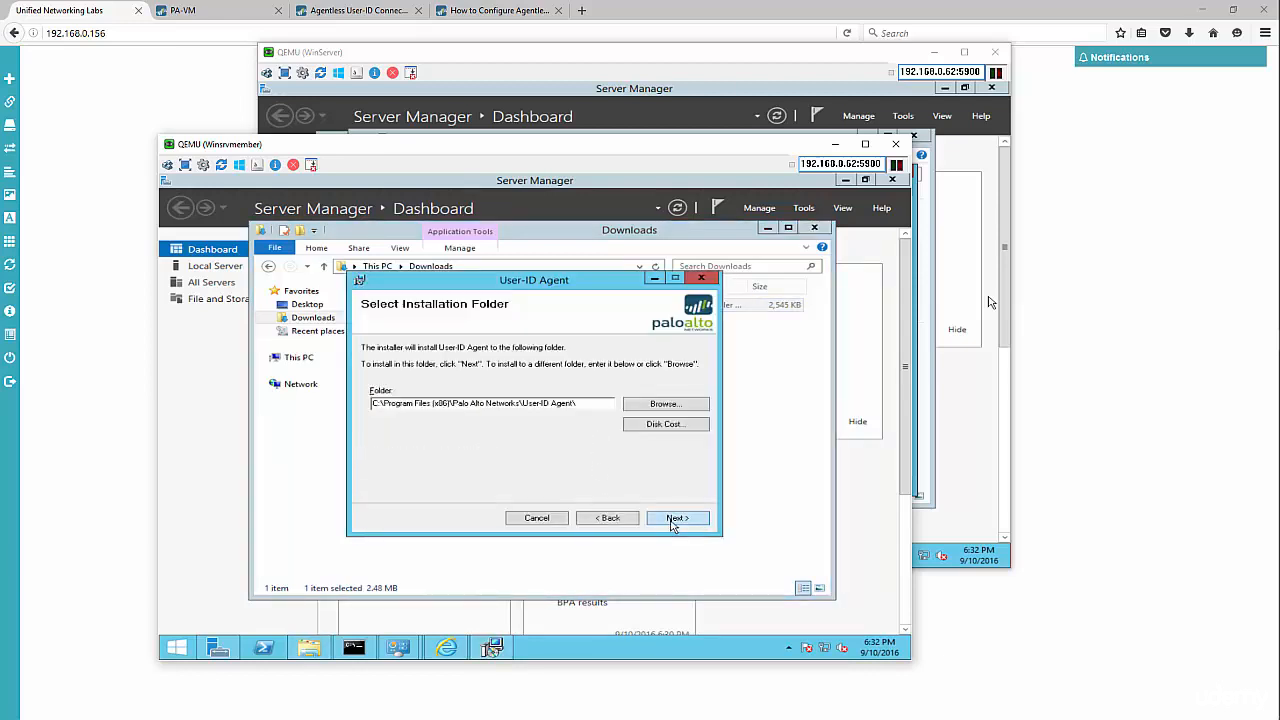
{"action": "left_click", "coordinate": [679, 520]}
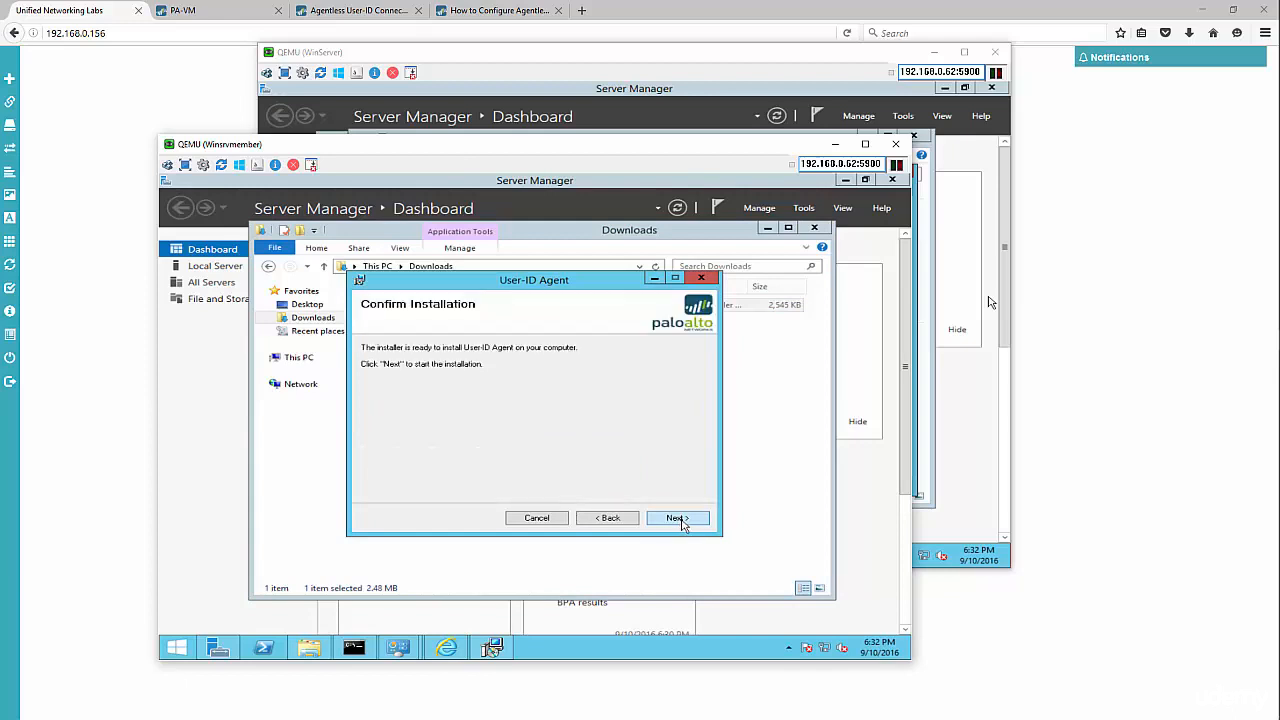
{"action": "left_click", "coordinate": [678, 518]}
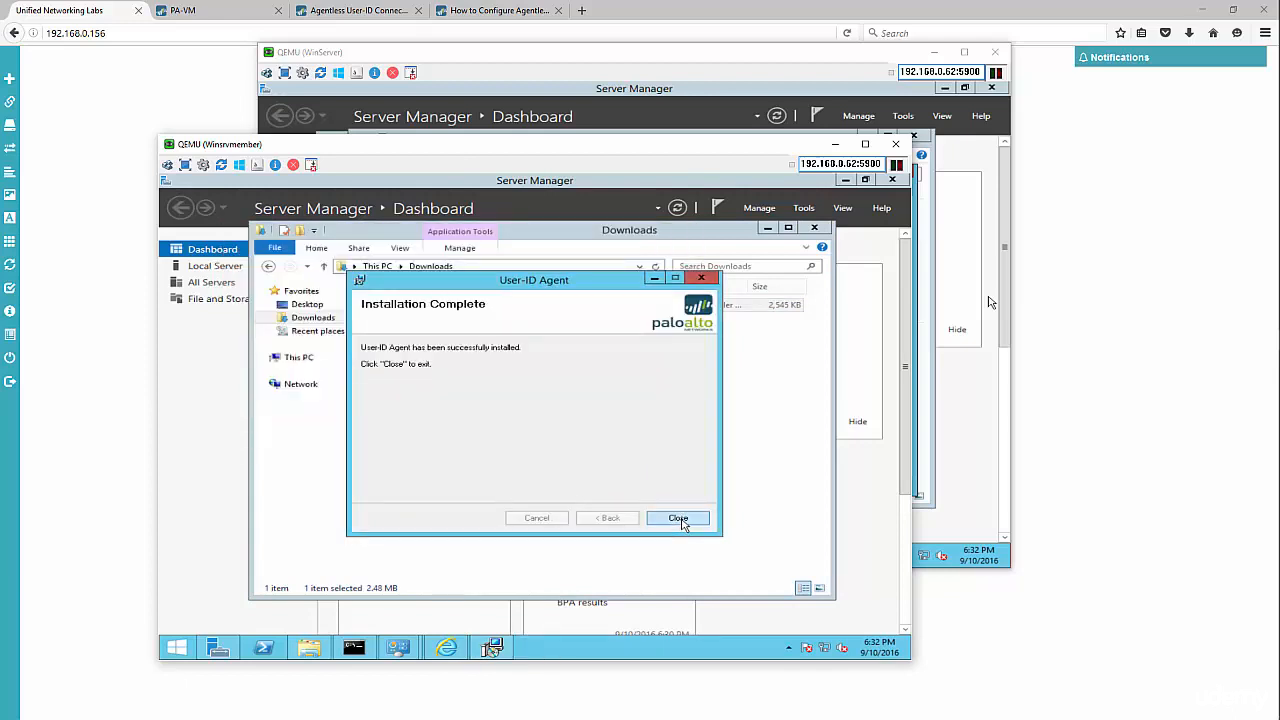
{"action": "left_click", "coordinate": [678, 518]}
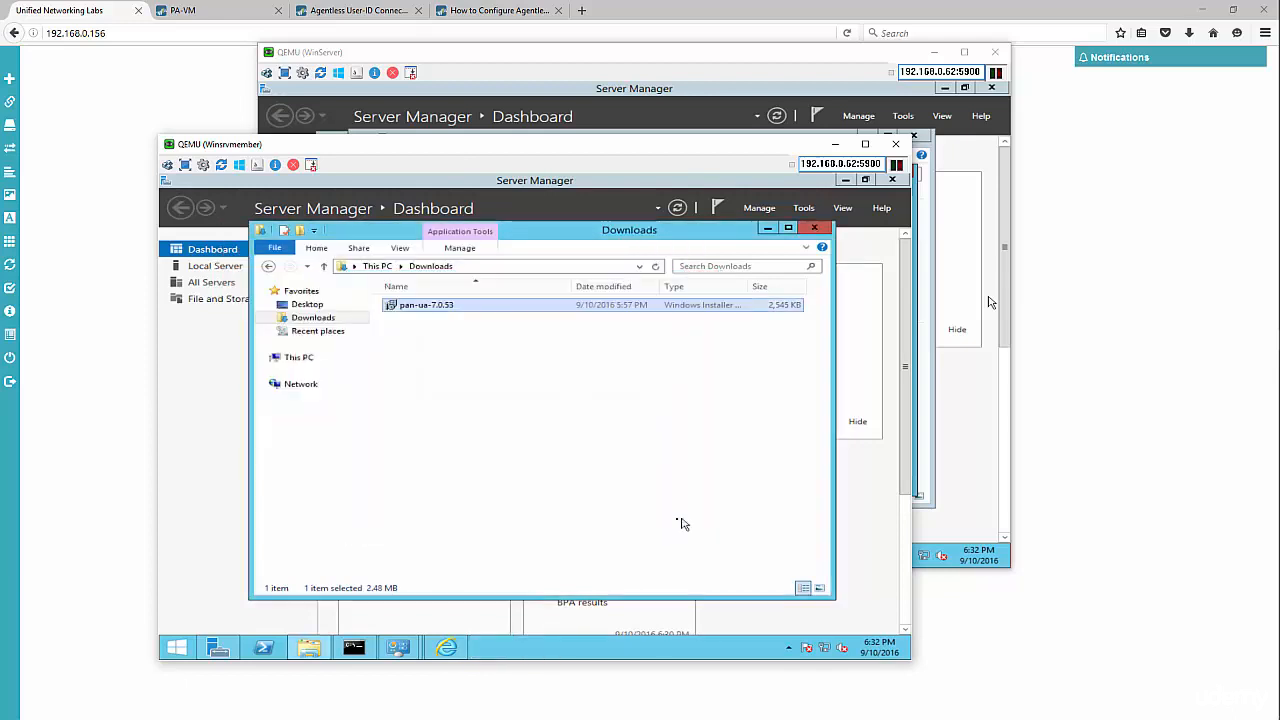
{"action": "left_click", "coordinate": [177, 649]}
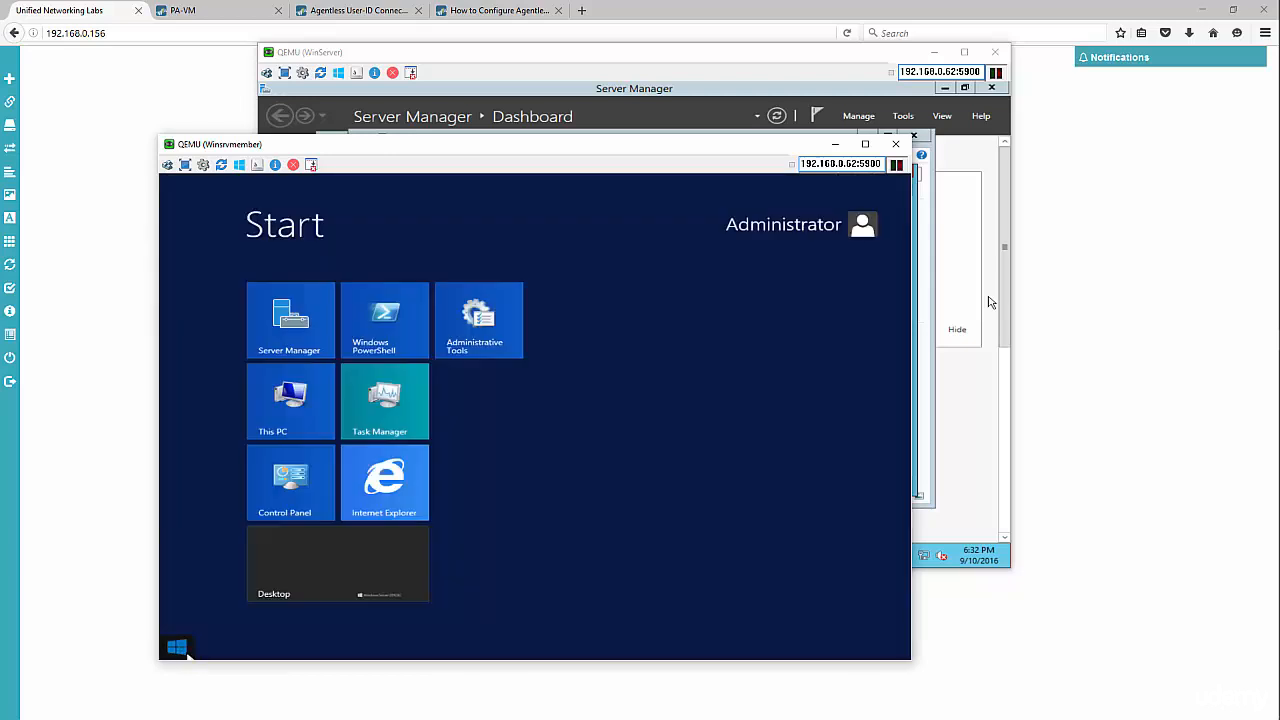
- Open the User-ID Agent and select Setup's Service Logon Account Username row
{"action": "type", "text": "user-ID Agent"}
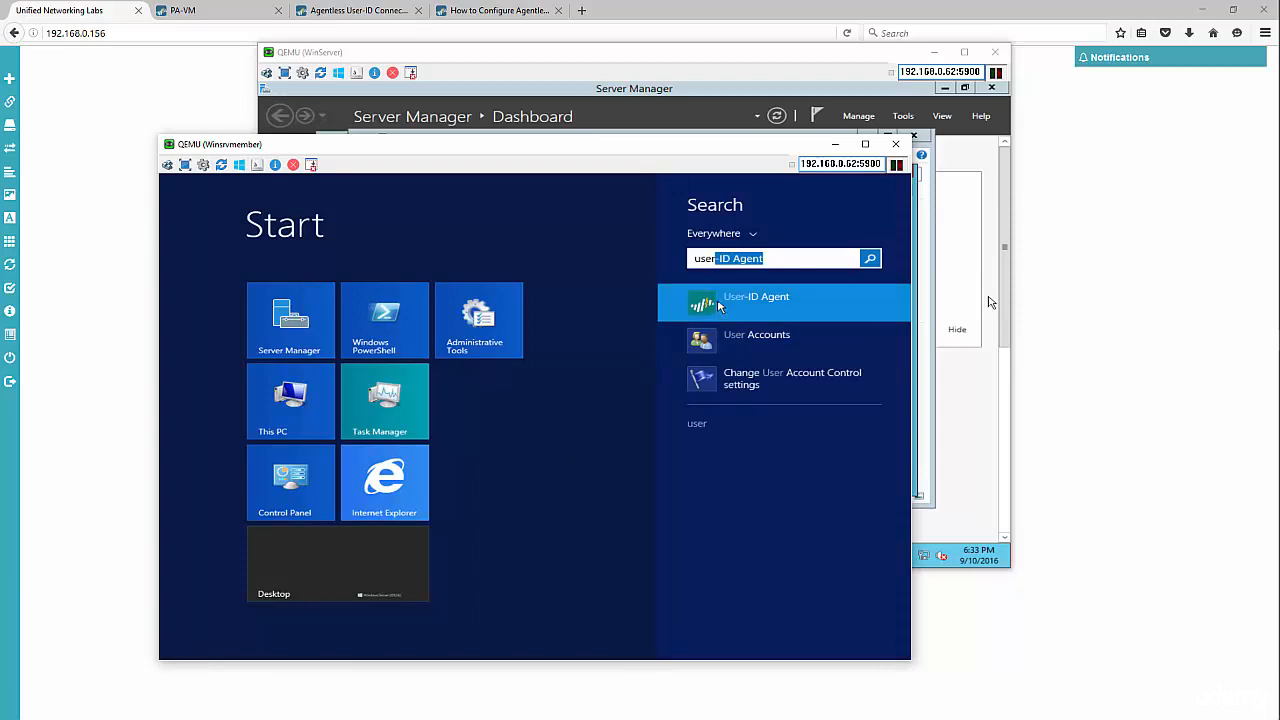
{"action": "left_click", "coordinate": [720, 305]}
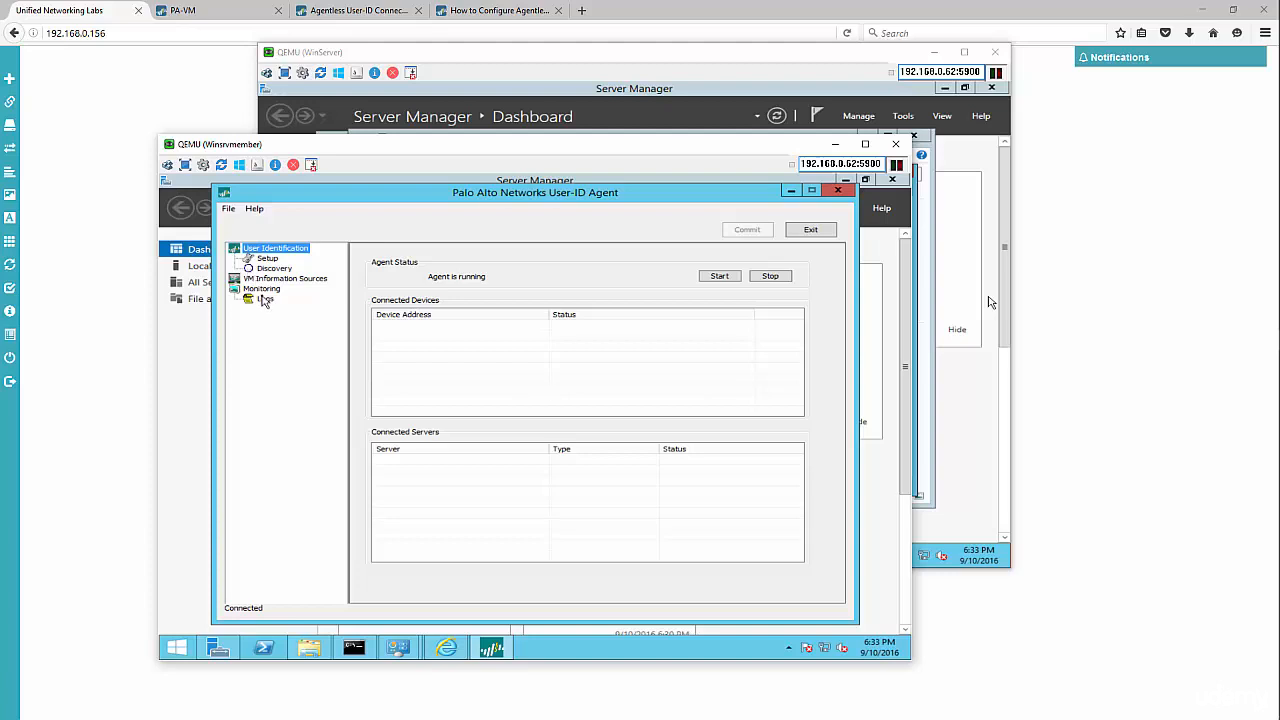
{"action": "left_click", "coordinate": [268, 259]}
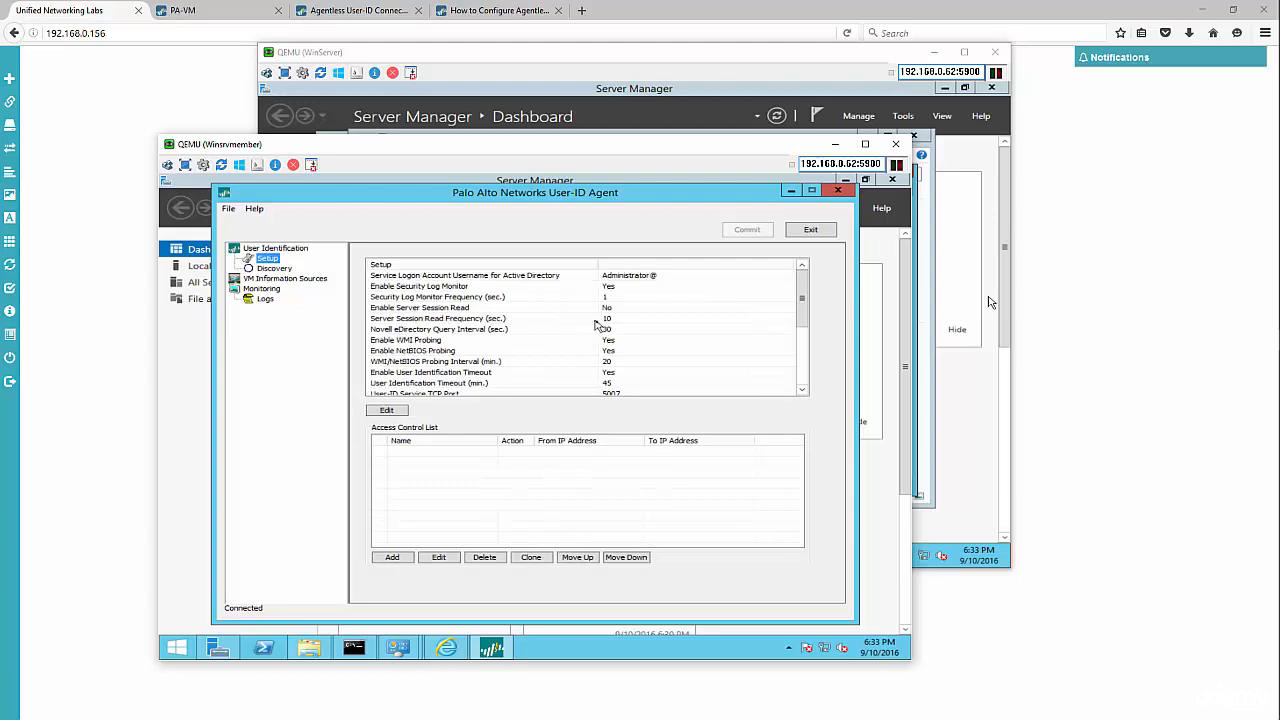
{"action": "left_click", "coordinate": [398, 276]}
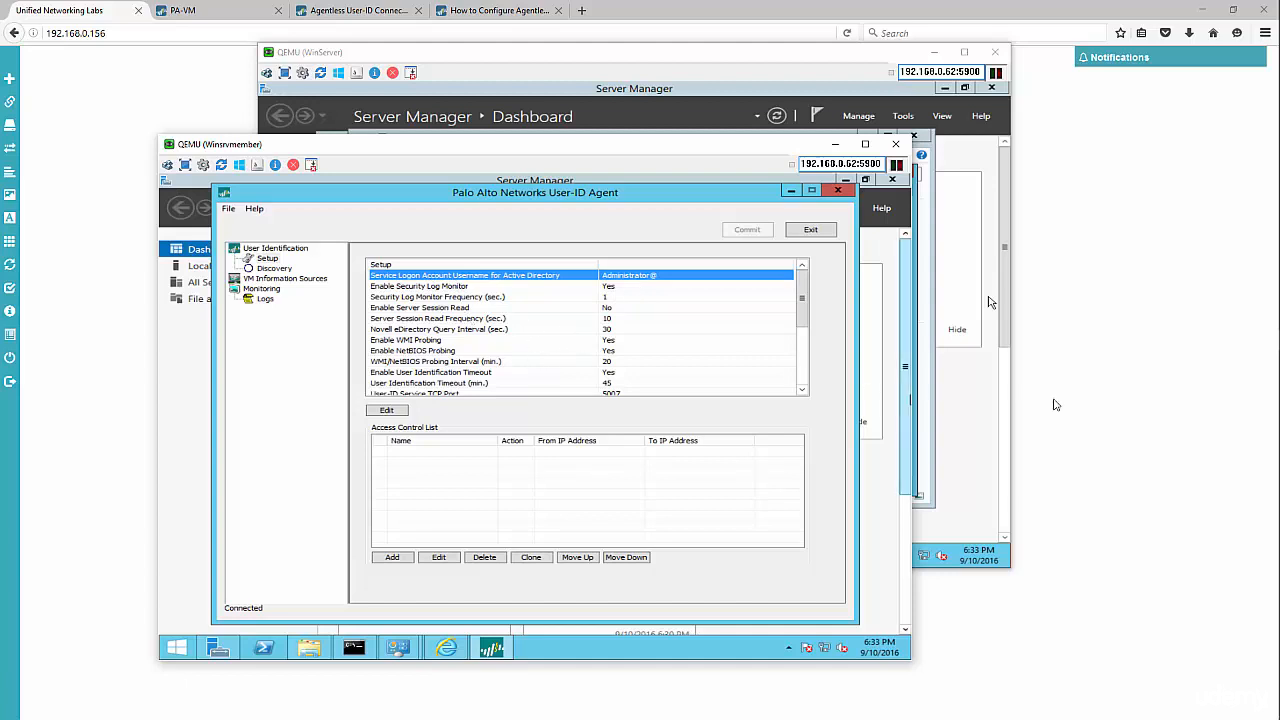
{"action": "mouse_move", "coordinate": [1277, 372]}
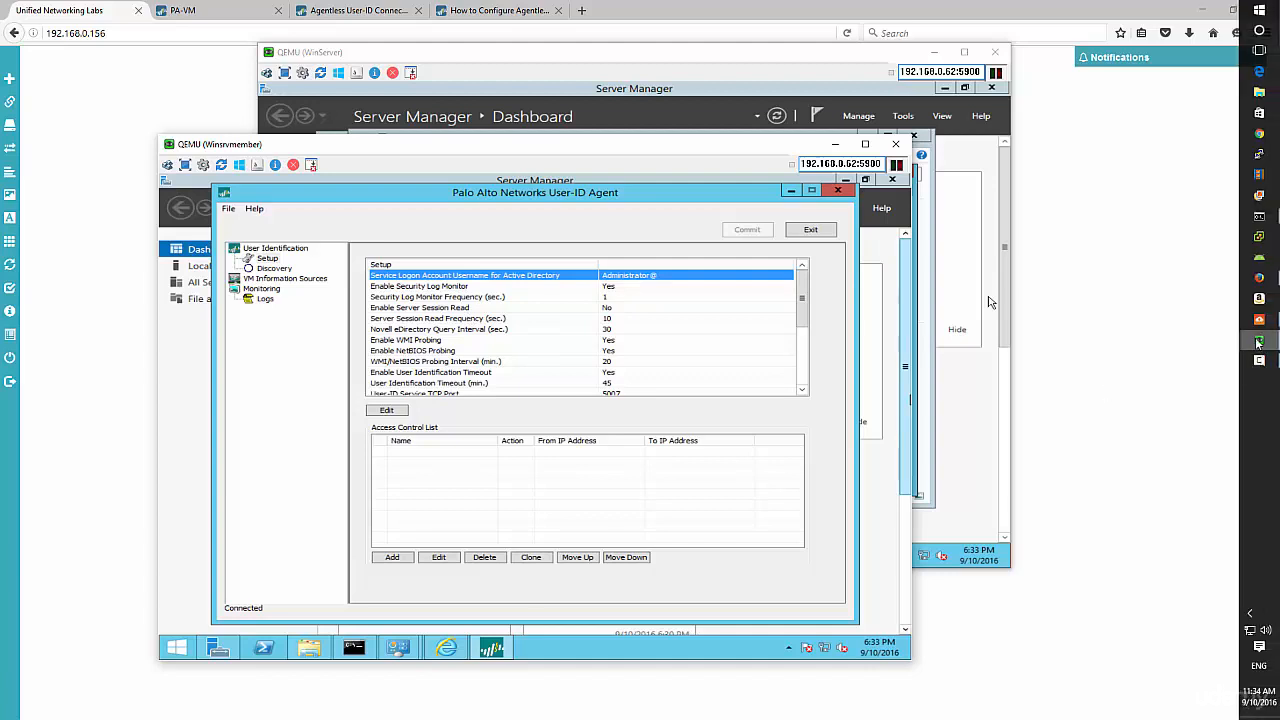
{"action": "mouse_move", "coordinate": [1259, 341]}
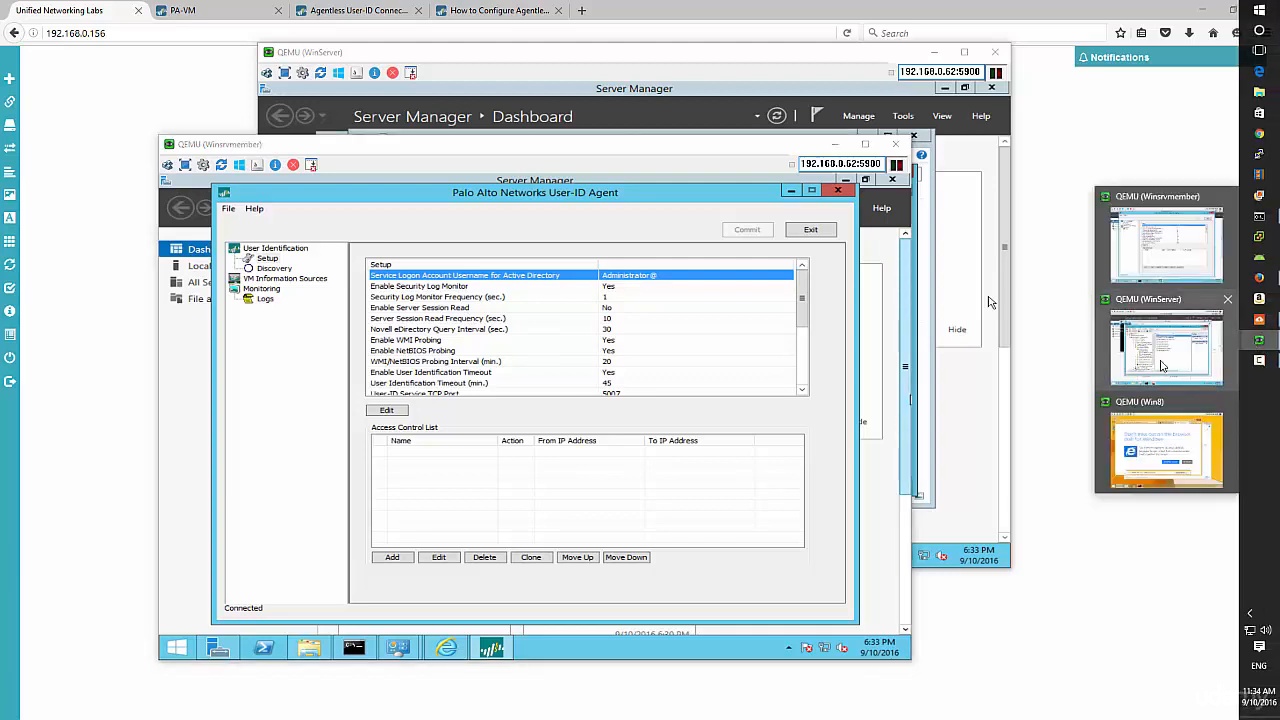
- On WinServer, close Console1 without saving its settings
{"action": "left_click", "coordinate": [1162, 366]}
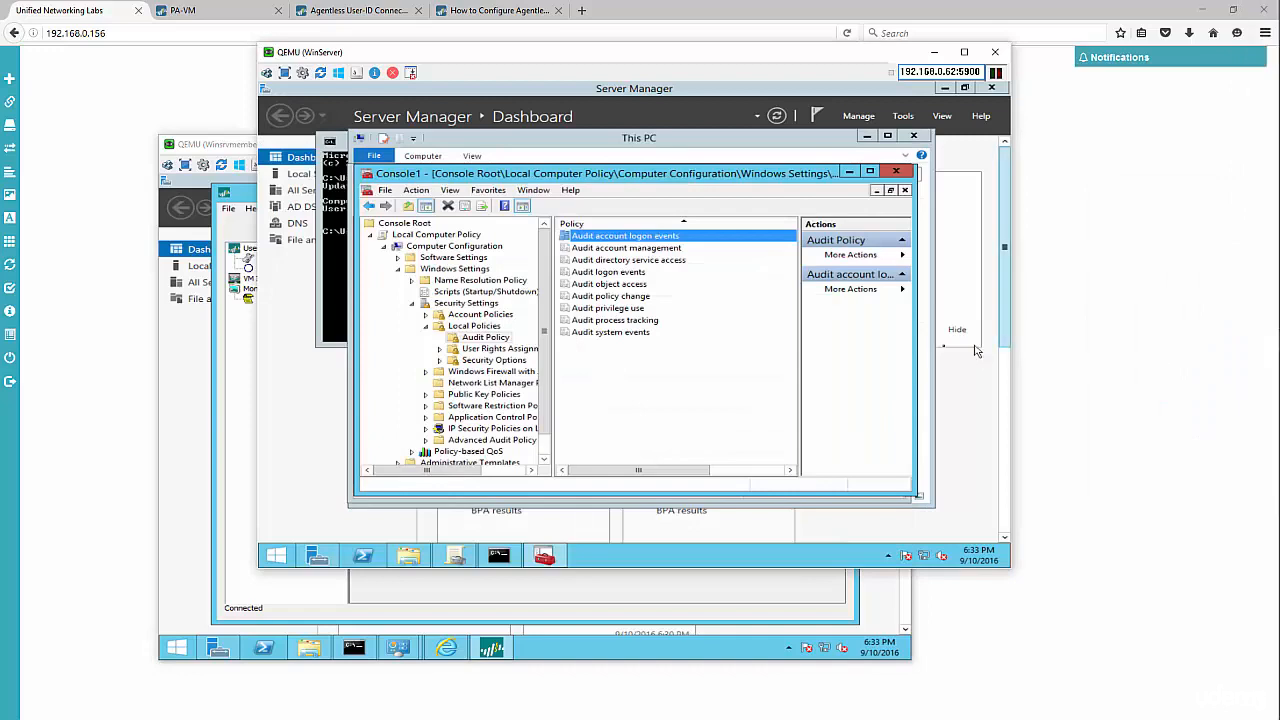
{"action": "left_click", "coordinate": [896, 172]}
{"action": "left_click", "coordinate": [647, 364]}
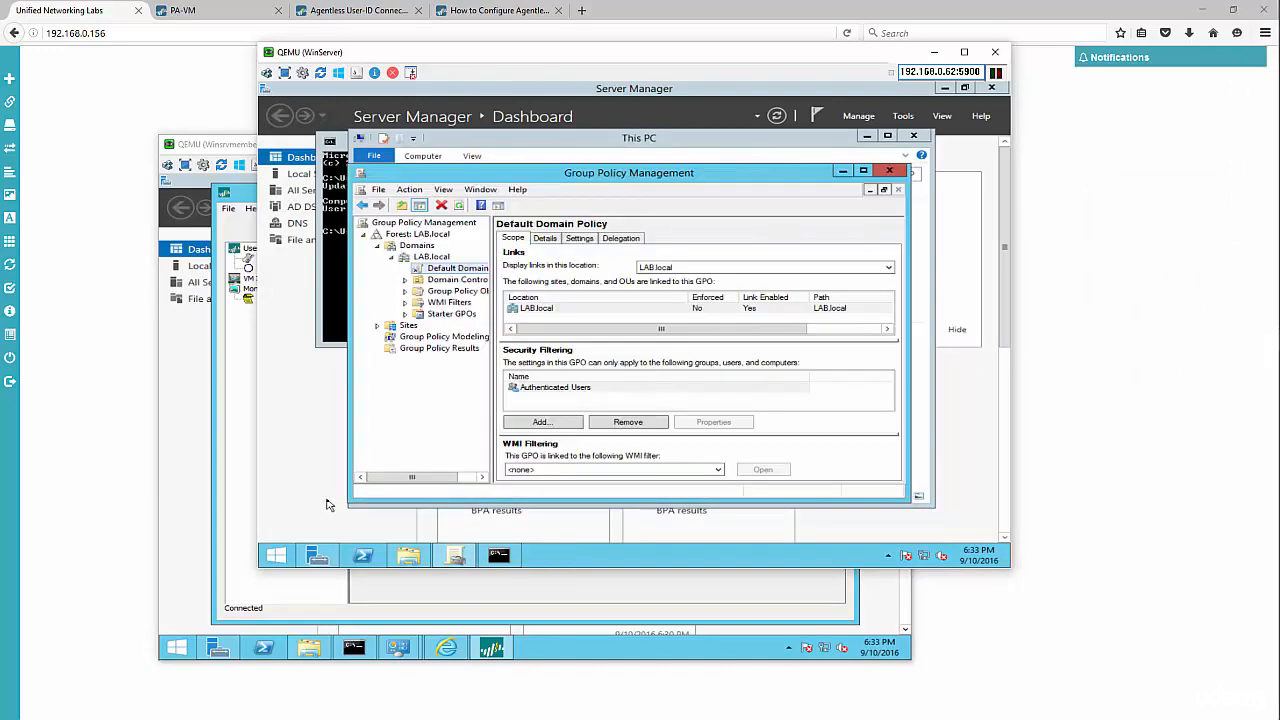
- Open Active Directory Users and Computers and start a New User in LAB.local's Users
{"action": "left_click", "coordinate": [279, 558]}
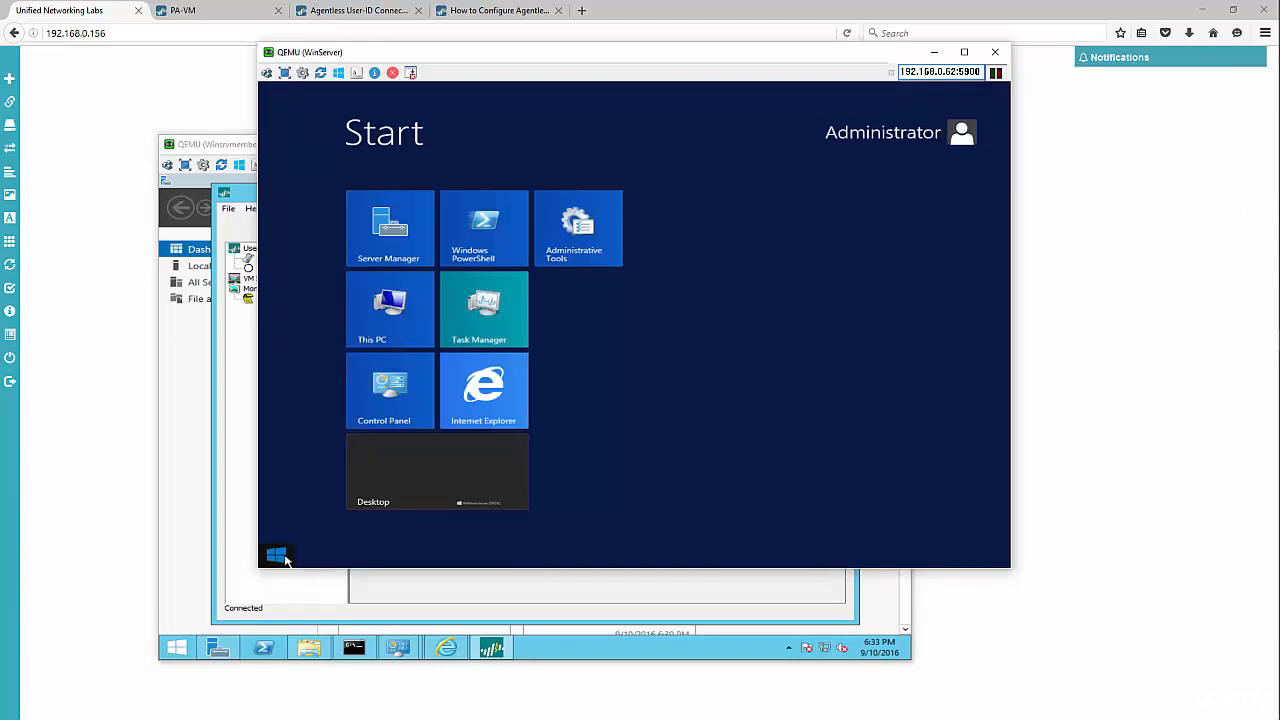
{"action": "type", "text": "users and Computers"}
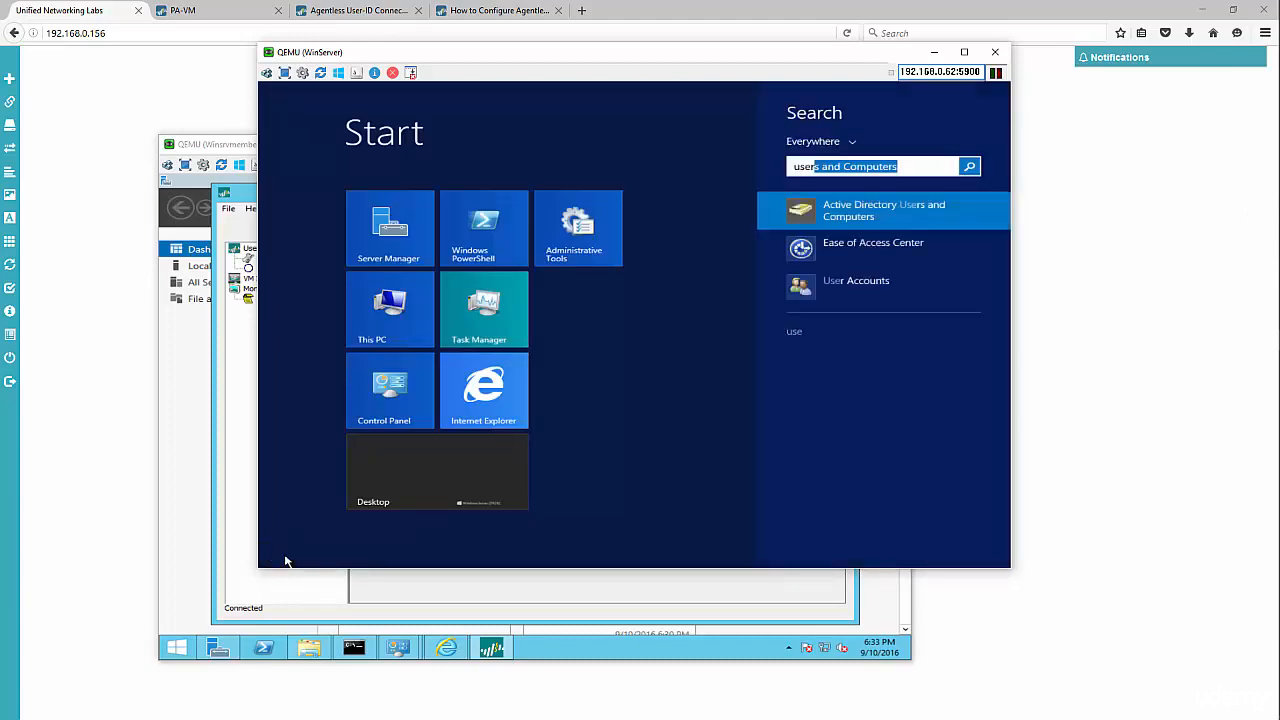
{"action": "key", "text": "Return"}
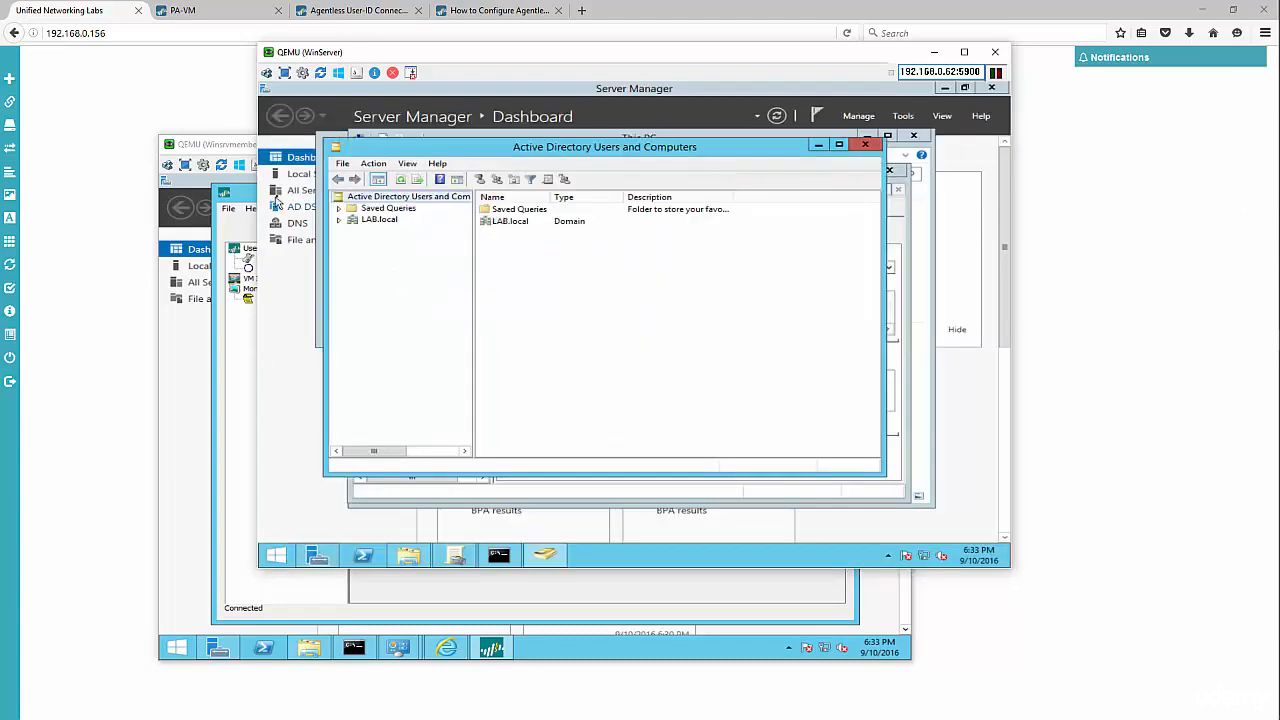
{"action": "left_click", "coordinate": [339, 219]}
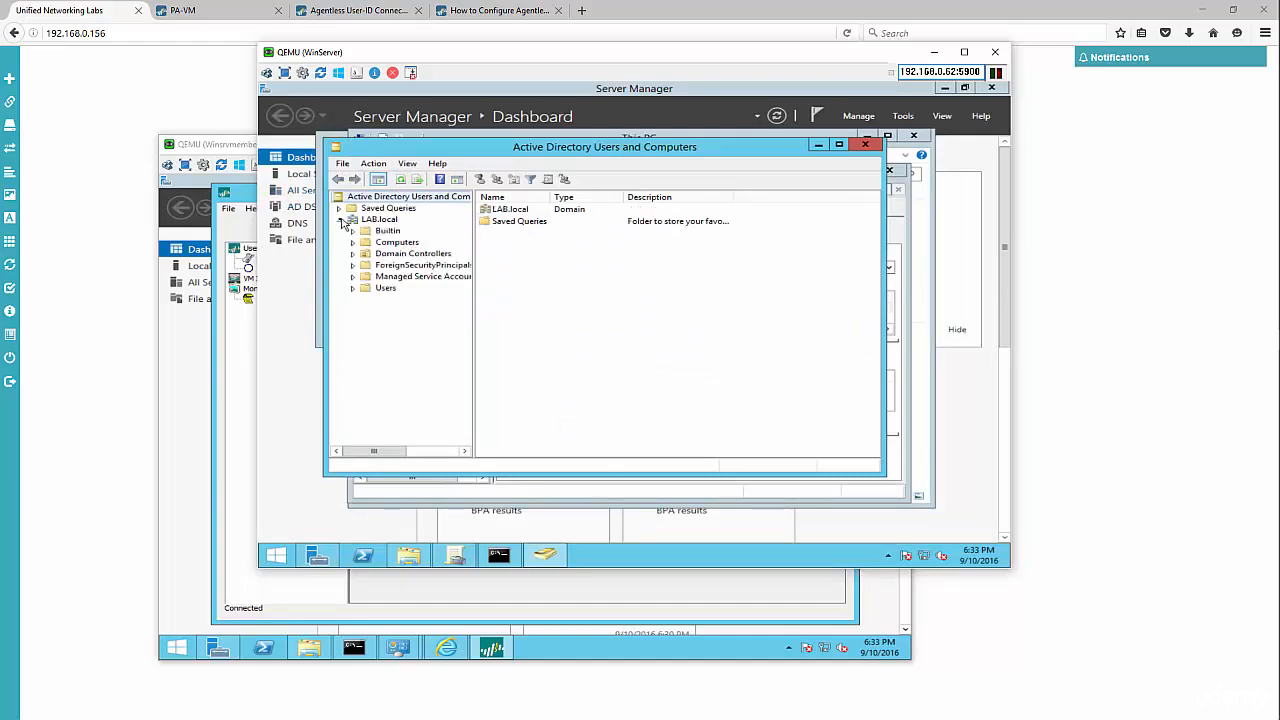
{"action": "left_click", "coordinate": [376, 290]}
{"action": "right_click", "coordinate": [378, 291]}
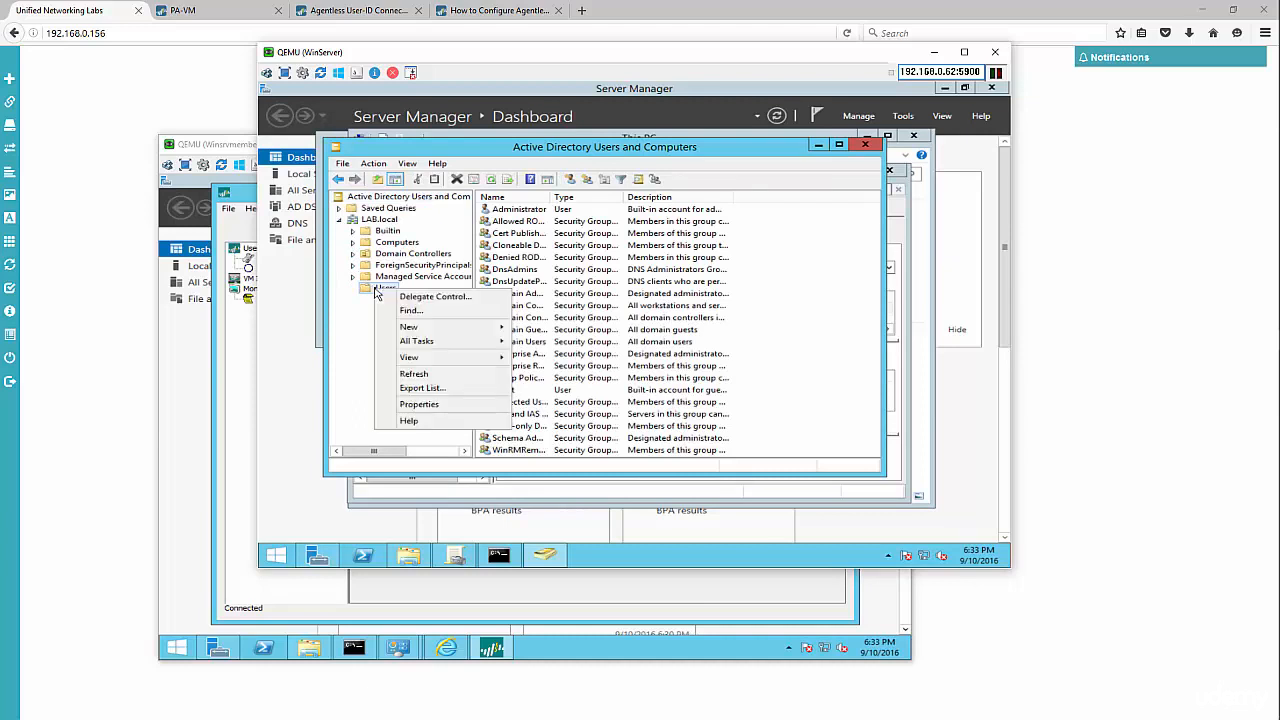
{"action": "mouse_move", "coordinate": [420, 332]}
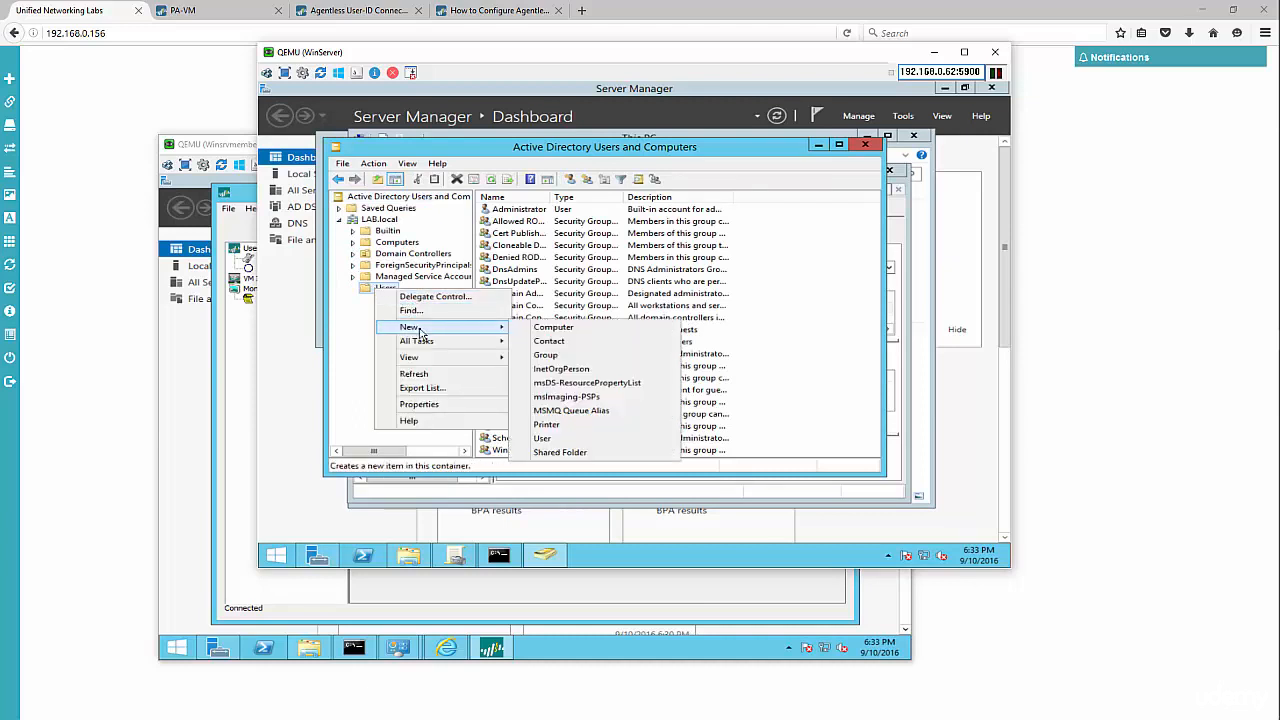
{"action": "left_click", "coordinate": [567, 443]}
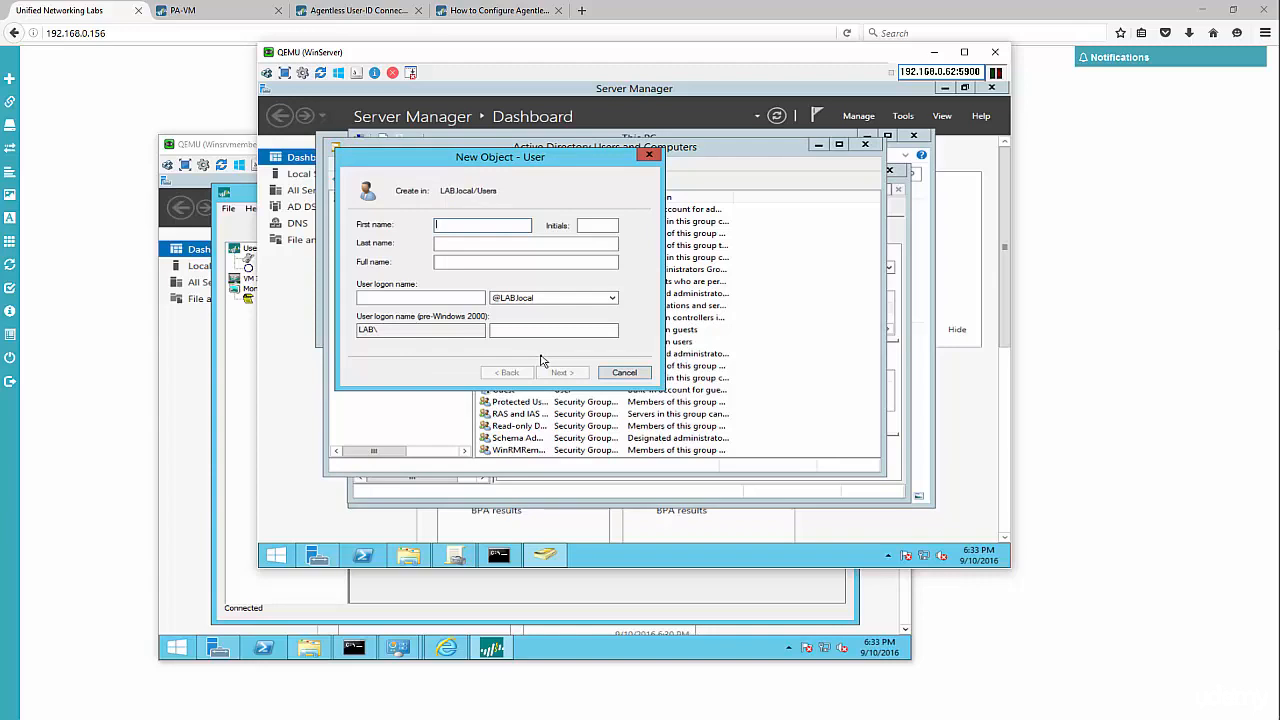
- Enter useragent as the new user's full name and logon name
{"action": "type", "text": "useragent"}
{"action": "key", "text": "Tab"}
{"action": "key", "text": "Tab"}
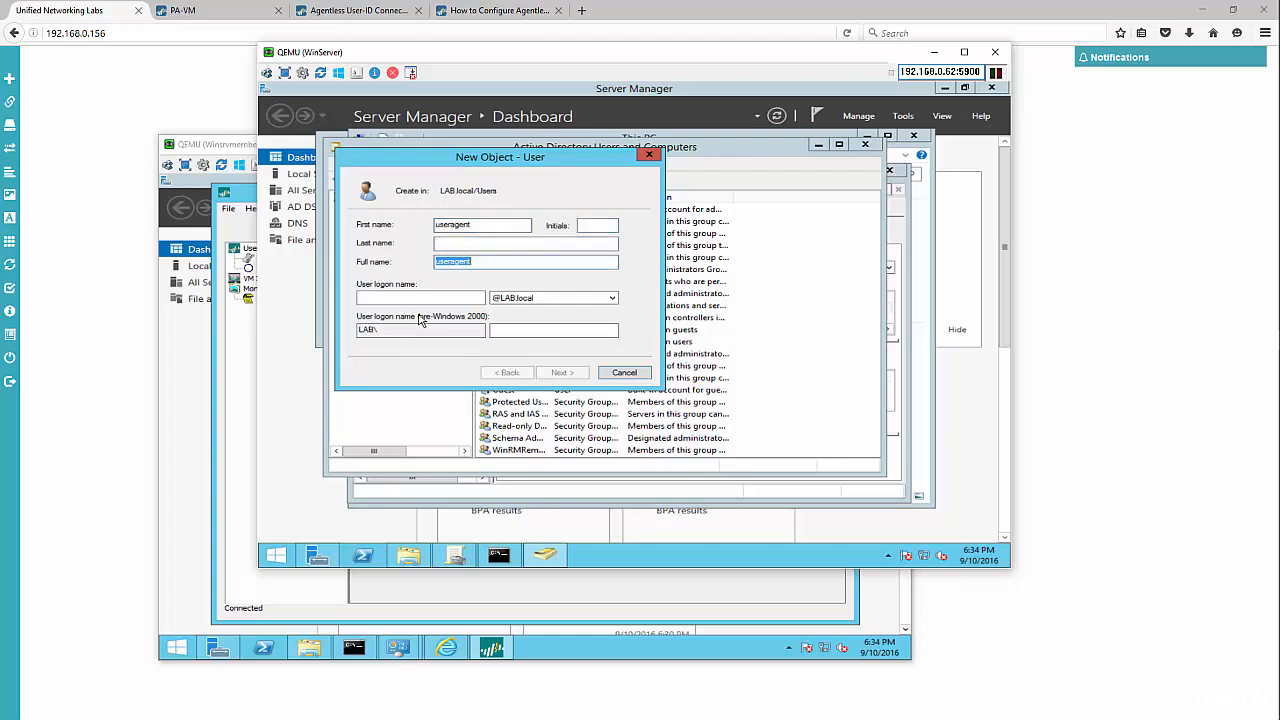
{"action": "type", "text": "useragent"}
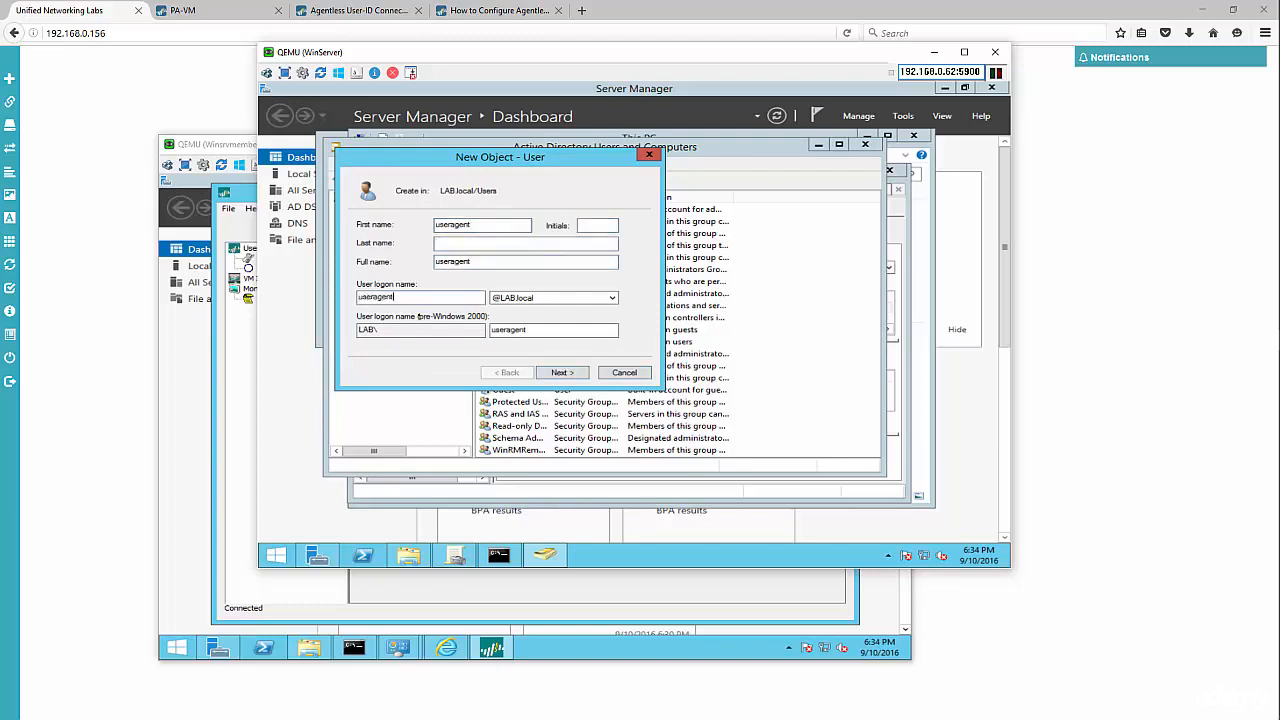
{"action": "key", "text": "Return"}
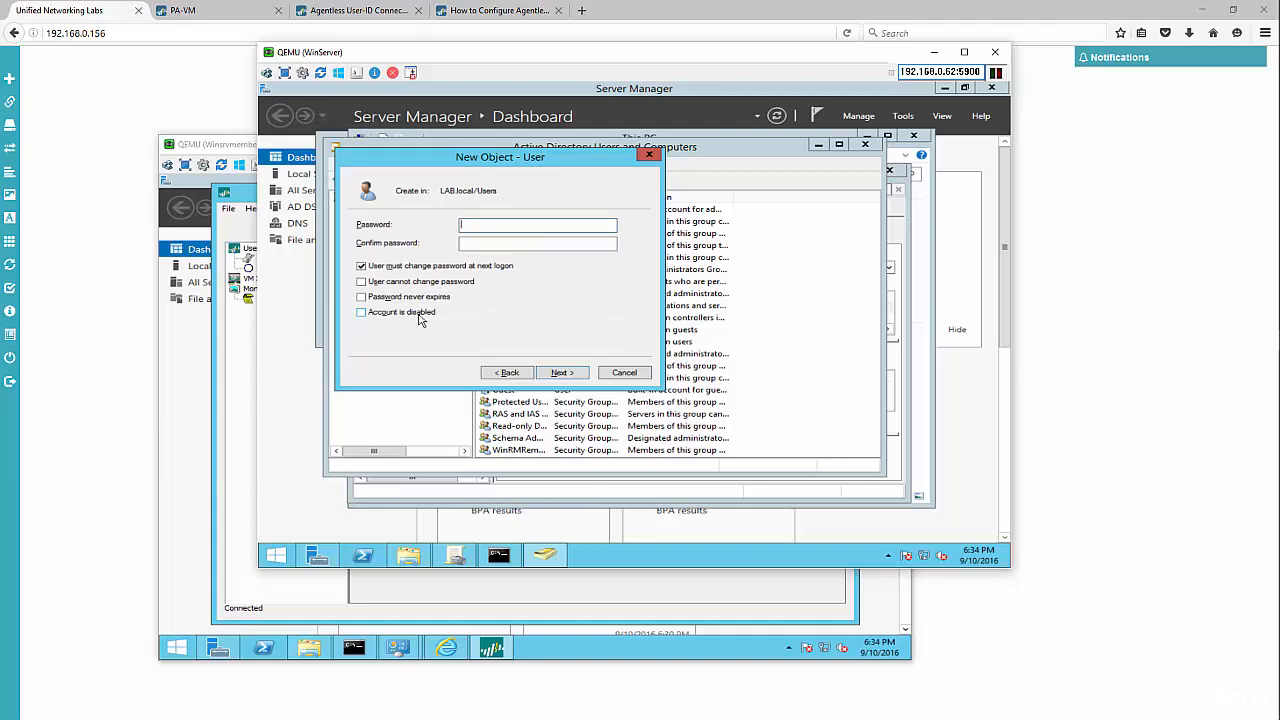
- Set the password with User cannot change password and Password never expires, and finish
{"action": "type", "text": "•"}
{"action": "type", "text": "••••••••"}
{"action": "key", "text": "Tab"}
{"action": "type", "text": "•••••••••"}
{"action": "key", "text": "Tab"}
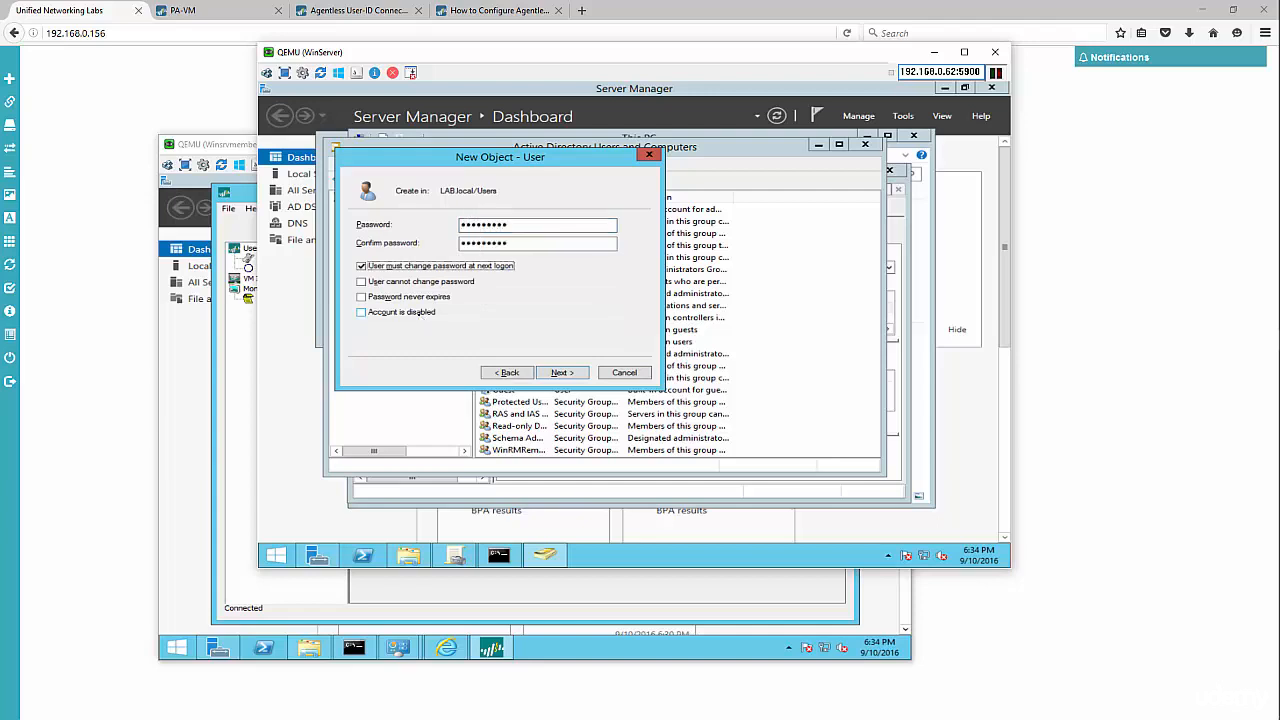
{"action": "left_click", "coordinate": [361, 266]}
{"action": "left_click", "coordinate": [361, 282]}
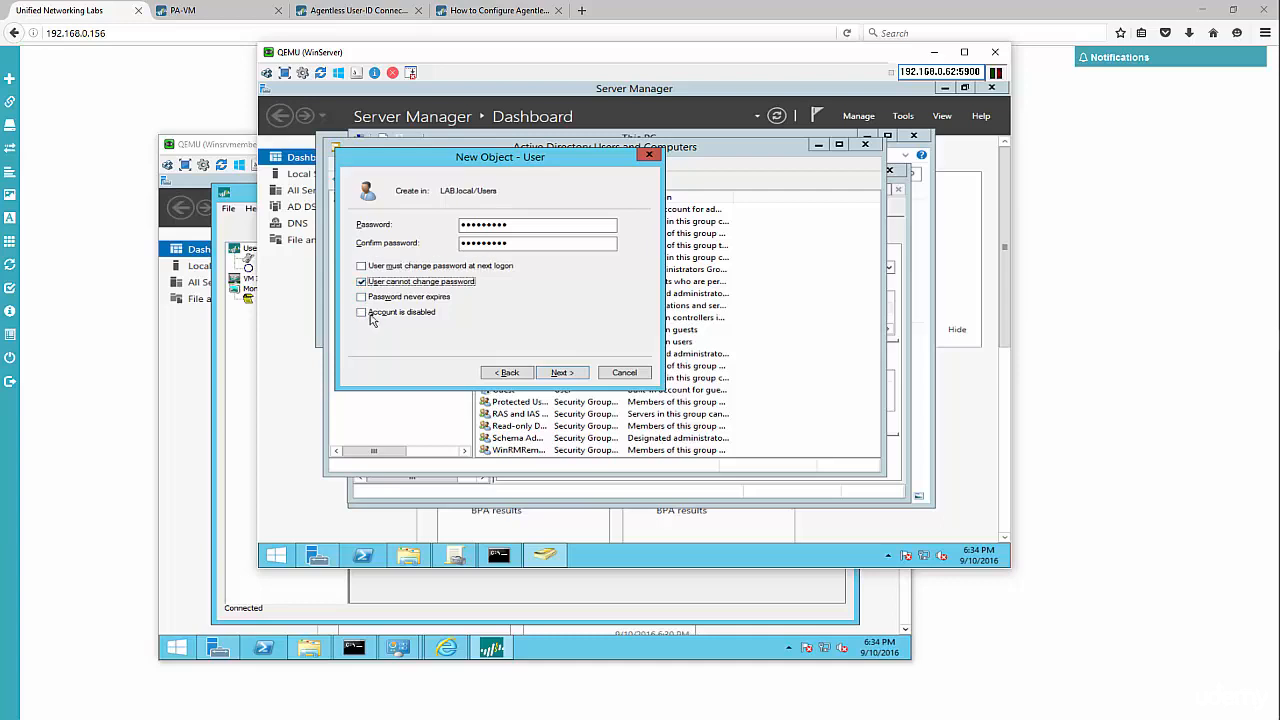
{"action": "left_click", "coordinate": [361, 298]}
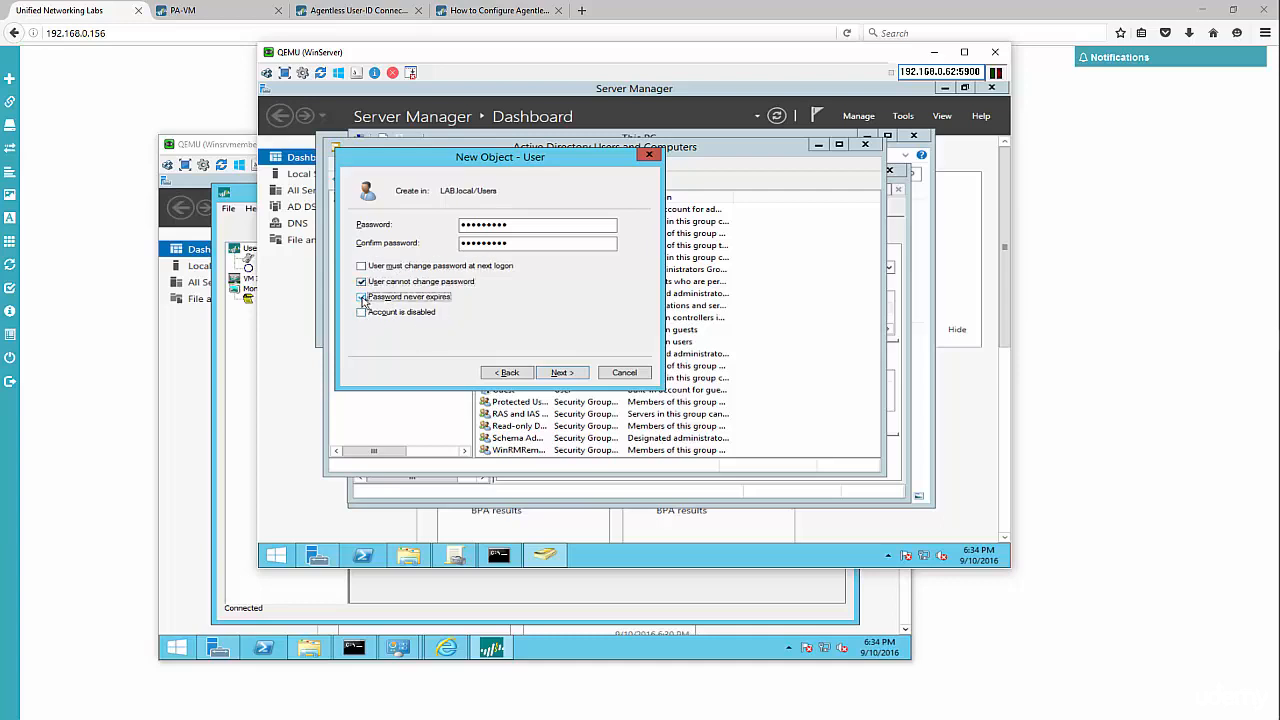
{"action": "left_click", "coordinate": [560, 373]}
{"action": "left_click", "coordinate": [561, 373]}
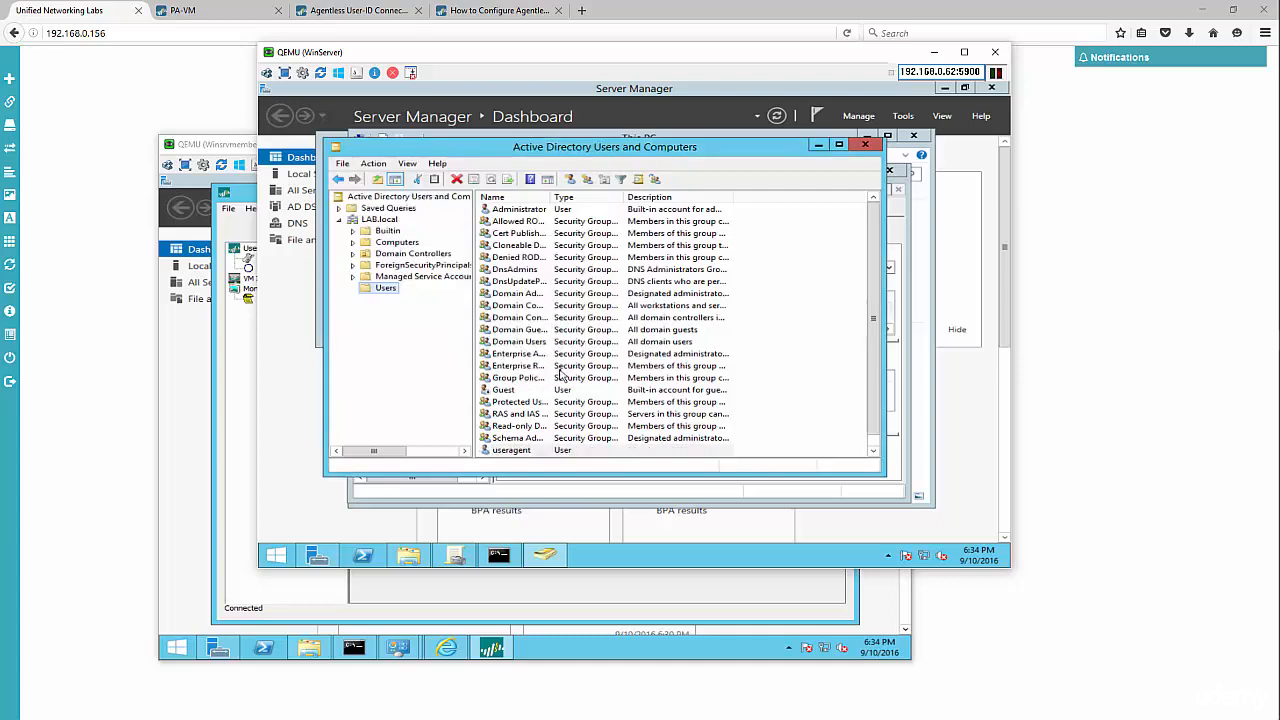
{"action": "left_click", "coordinate": [380, 18]}
- Note the required groups Distributed COM Users and Event Log Readers, then return to WinServer
{"action": "left_click", "coordinate": [380, 17]}
{"action": "scroll", "coordinate": [456, 300], "scroll_direction": "down", "scroll_amount": 5}
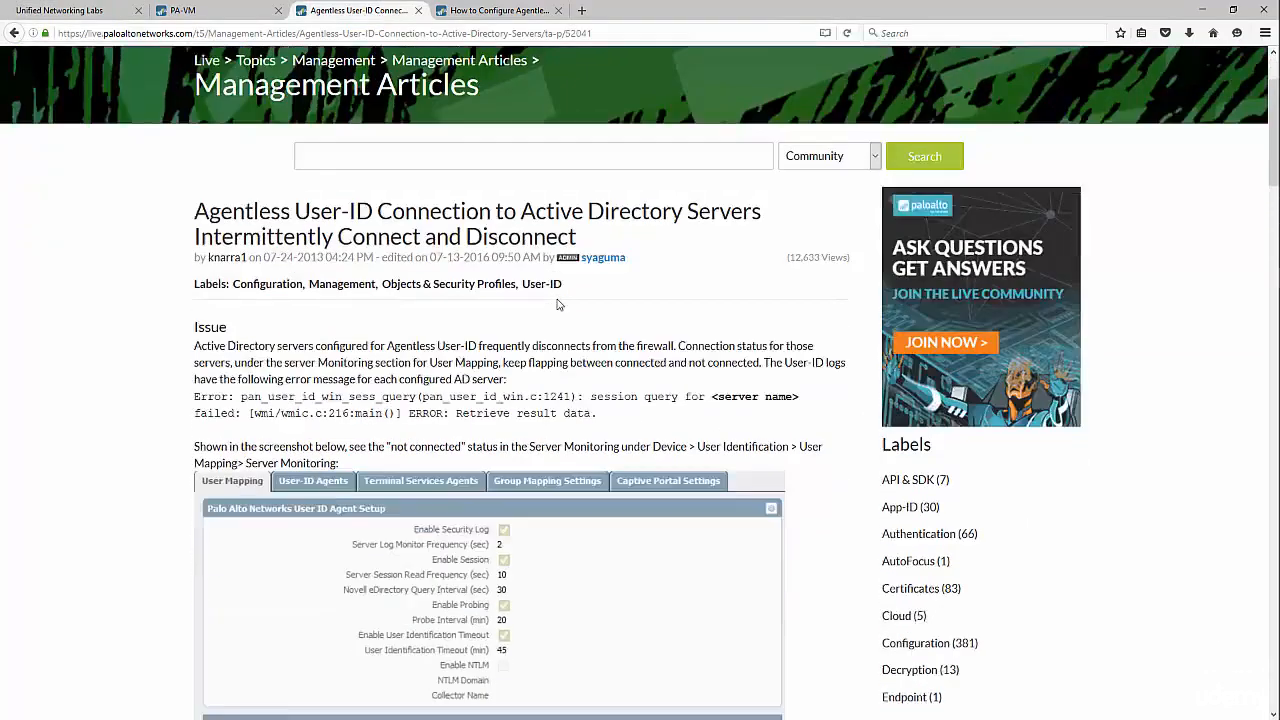
{"action": "left_click", "coordinate": [496, 10]}
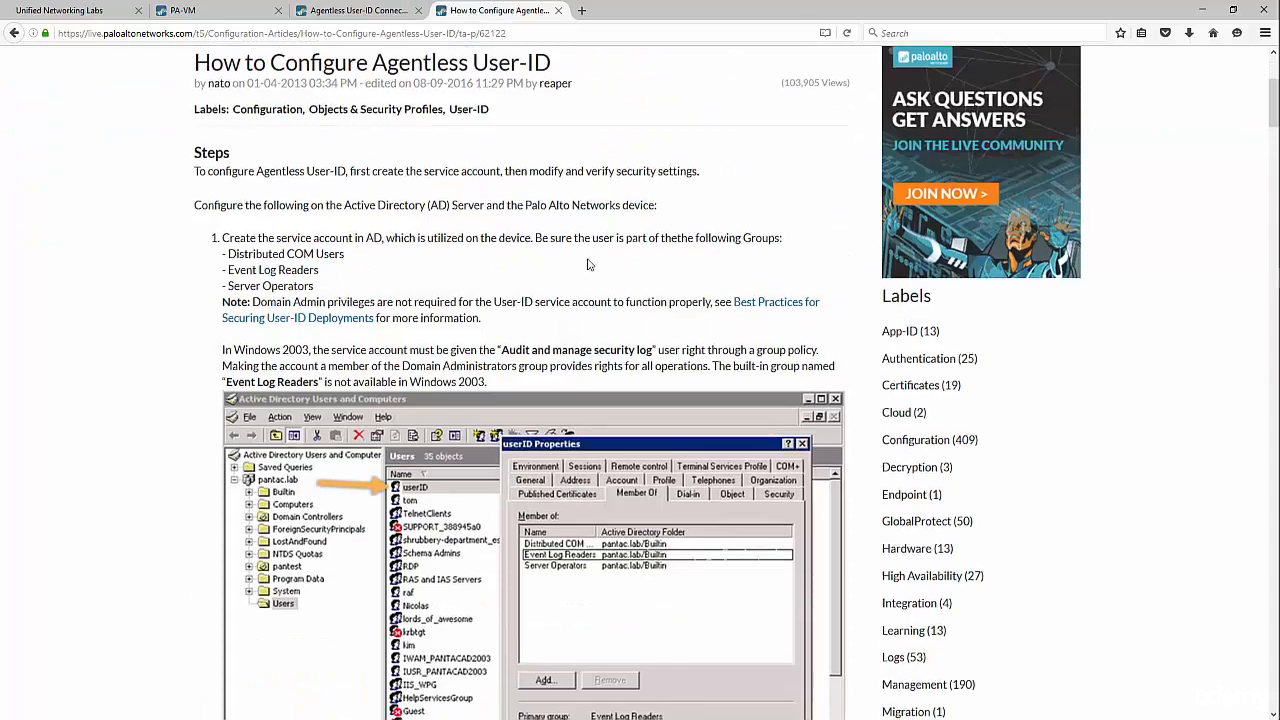
{"action": "scroll", "coordinate": [590, 268], "scroll_direction": "down", "scroll_amount": 3}
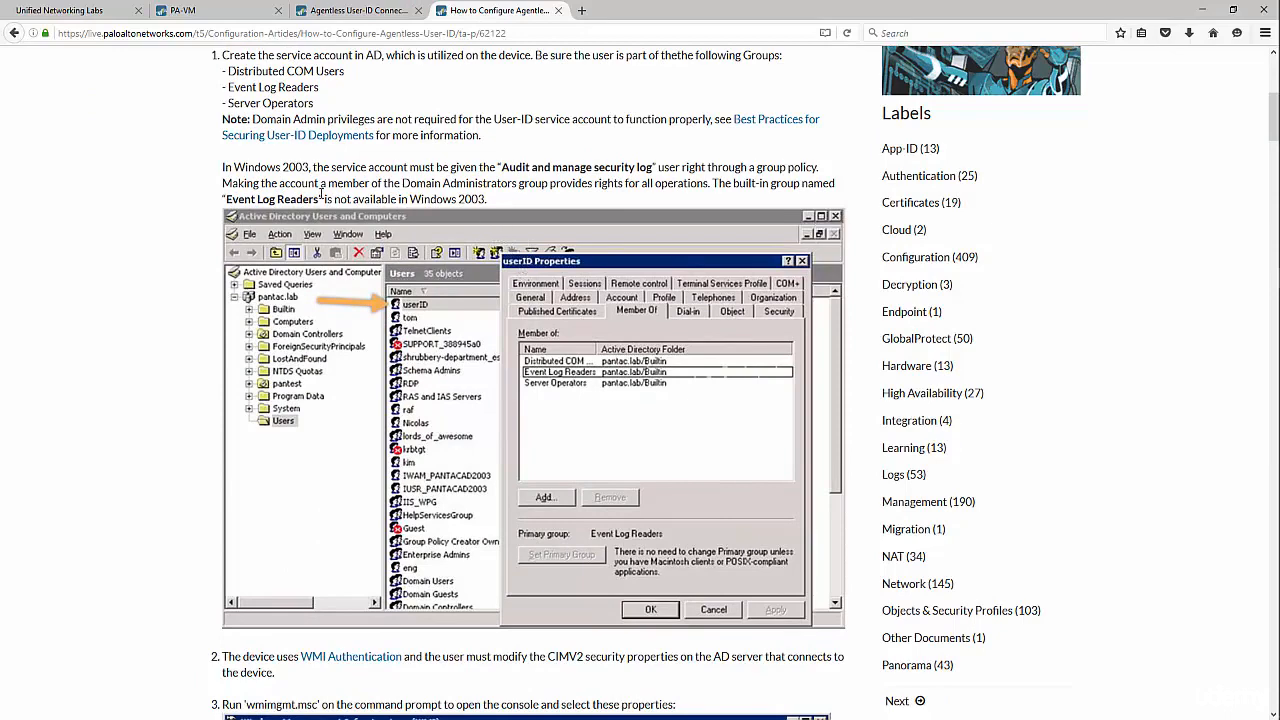
{"action": "scroll", "coordinate": [290, 195], "scroll_direction": "down", "scroll_amount": 5}
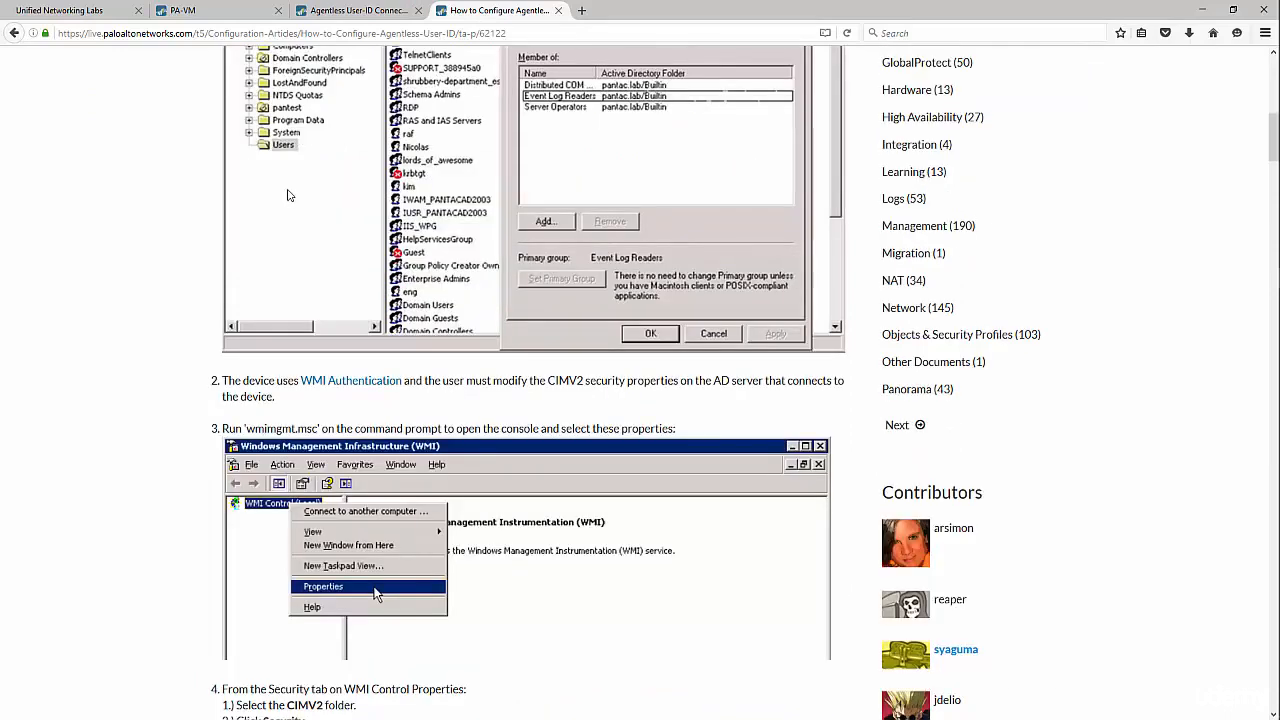
{"action": "scroll", "coordinate": [300, 210], "scroll_direction": "up", "scroll_amount": 7}
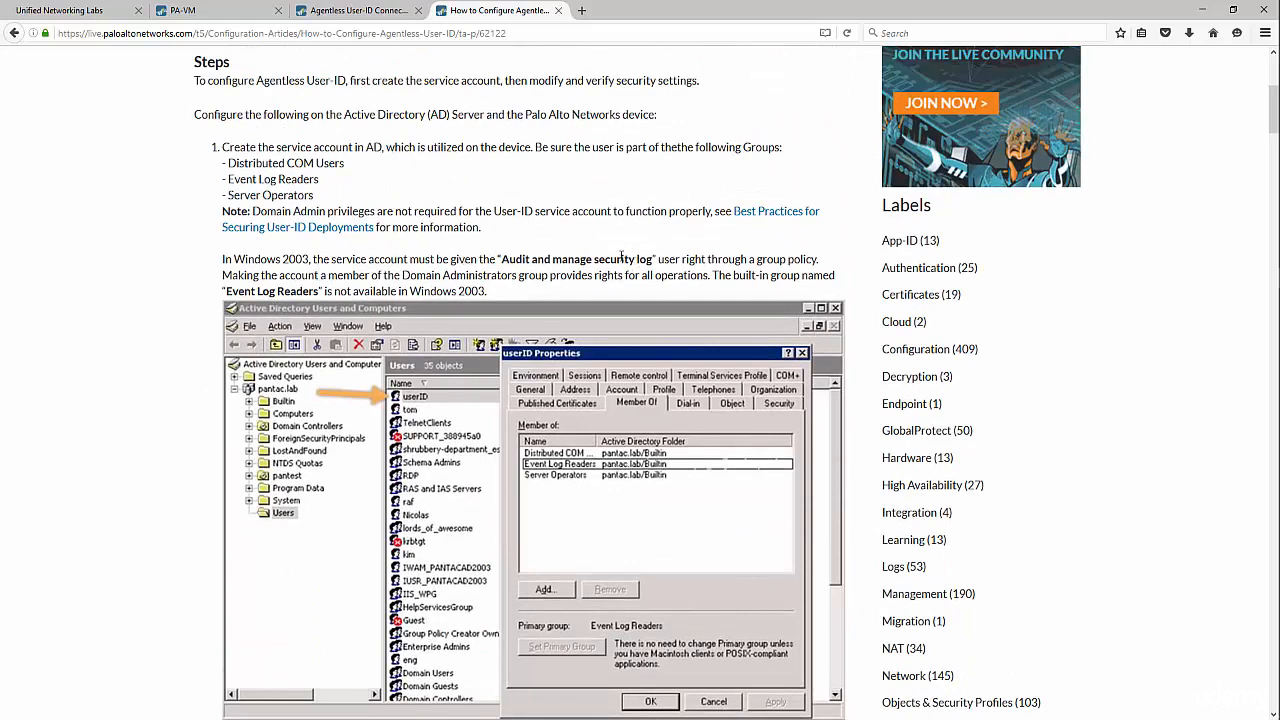
{"action": "left_click_drag", "start_coordinate": [345, 164], "coordinate": [237, 166]}
{"action": "left_click_drag", "start_coordinate": [319, 181], "coordinate": [244, 196]}
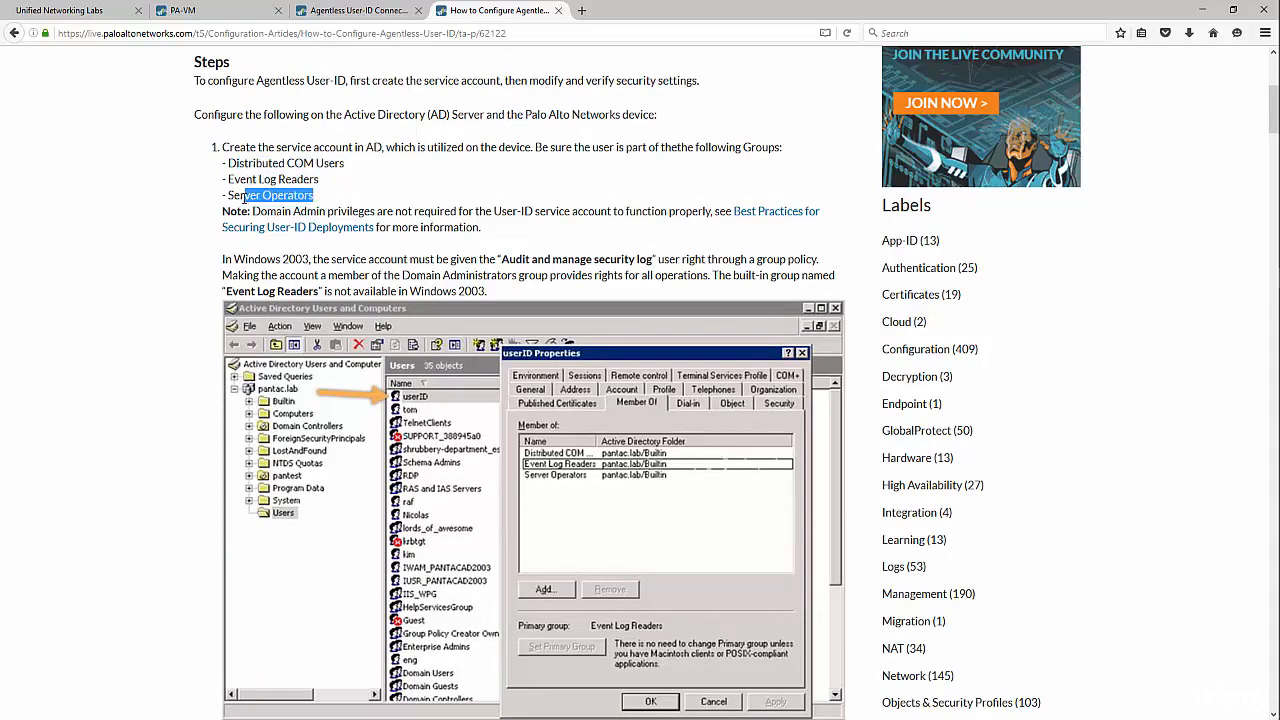
{"action": "key", "text": "alt+Tab"}
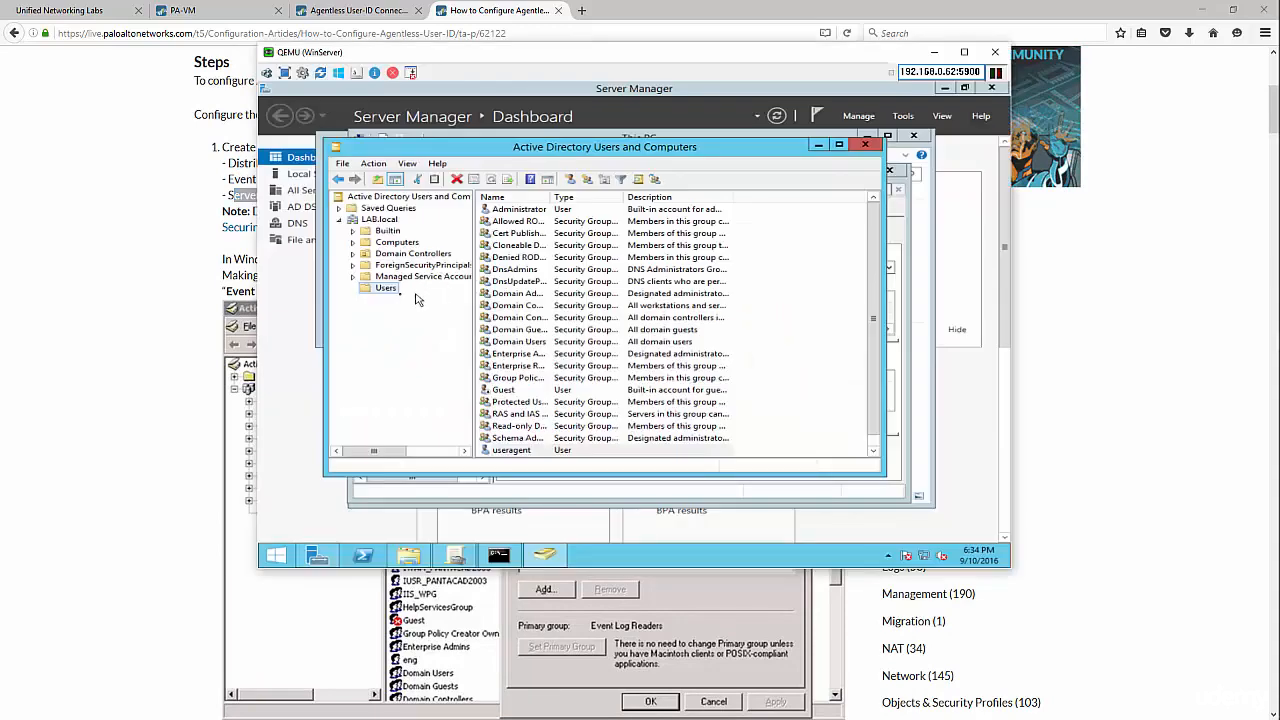
- Open useragent's properties and add it to the Distributed COM Users group
{"action": "left_click", "coordinate": [530, 413]}
{"action": "scroll", "coordinate": [525, 420], "scroll_direction": "down", "scroll_amount": 1}
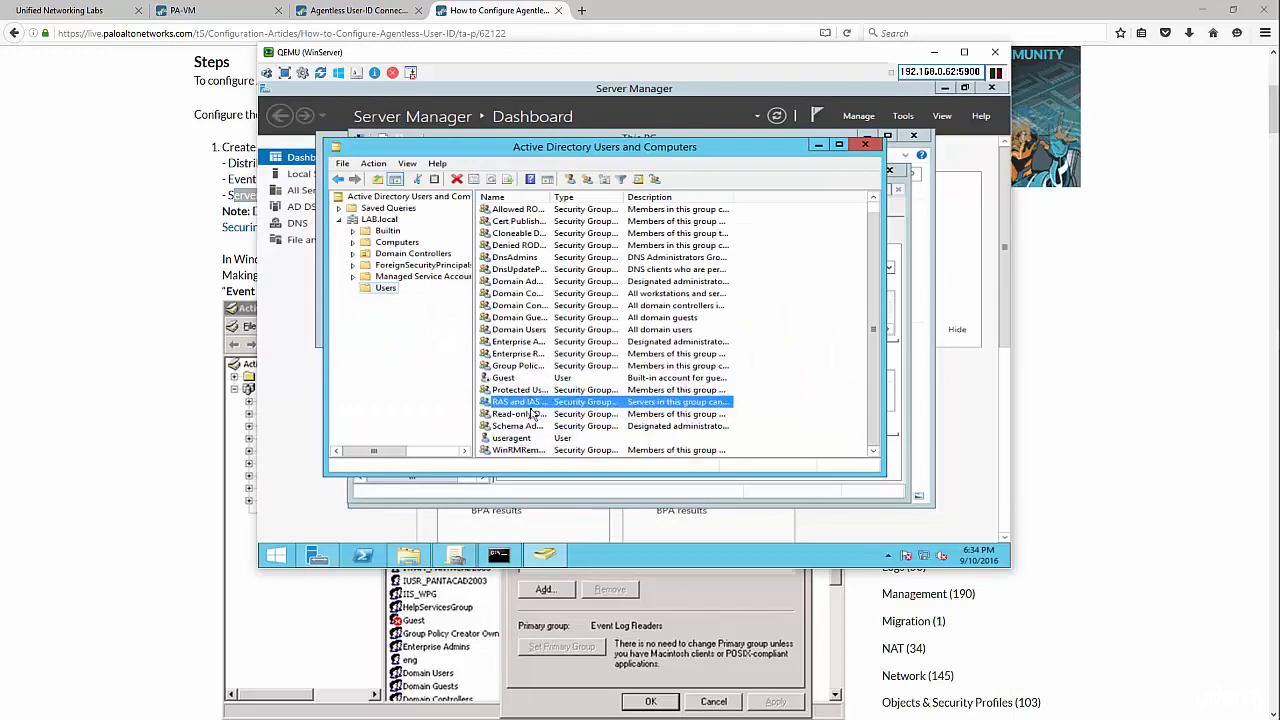
{"action": "double_click", "coordinate": [515, 438]}
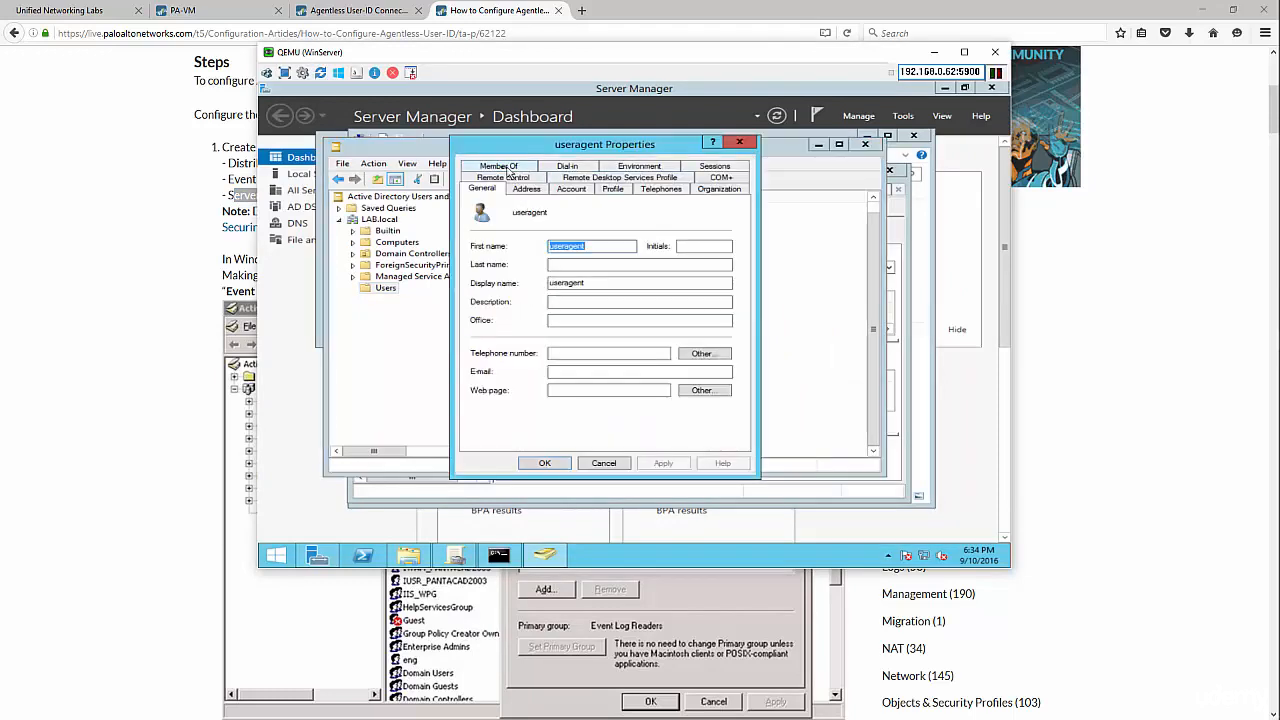
{"action": "left_click", "coordinate": [503, 167]}
{"action": "left_click", "coordinate": [495, 342]}
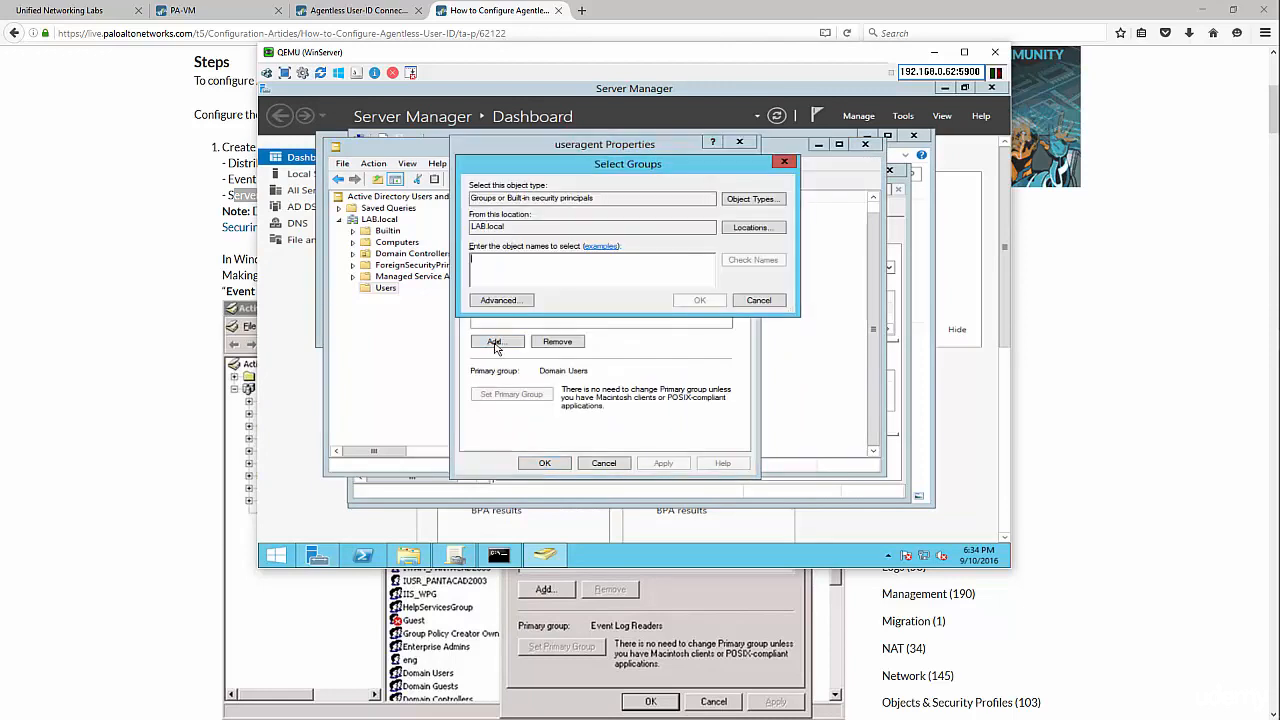
{"action": "type", "text": "di"}
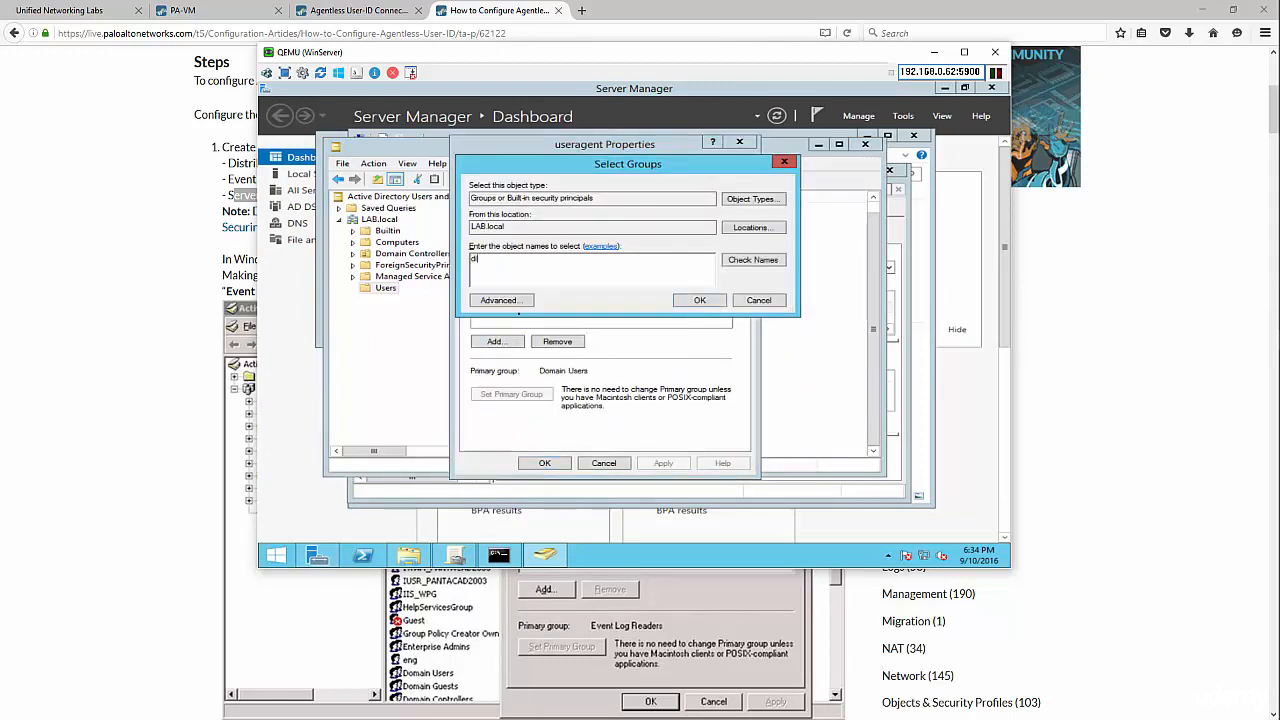
{"action": "type", "text": "stributed"}
{"action": "left_click", "coordinate": [748, 264]}
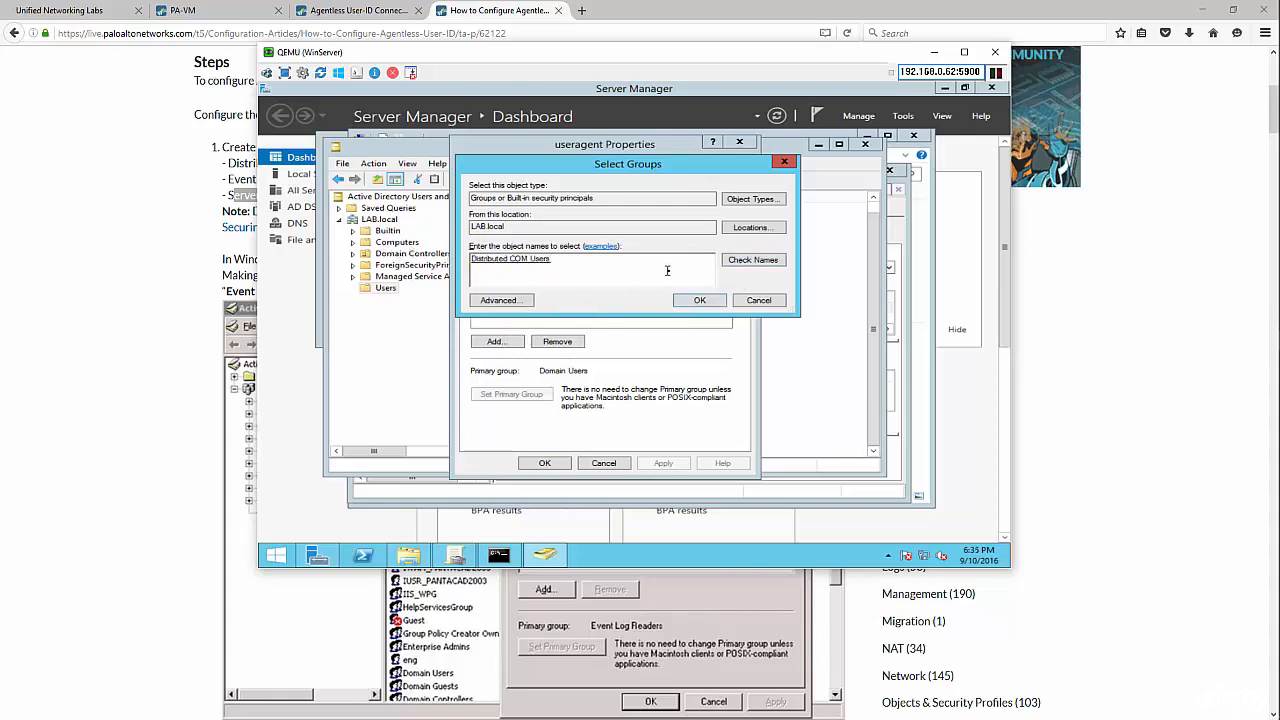
{"action": "left_click", "coordinate": [701, 302]}
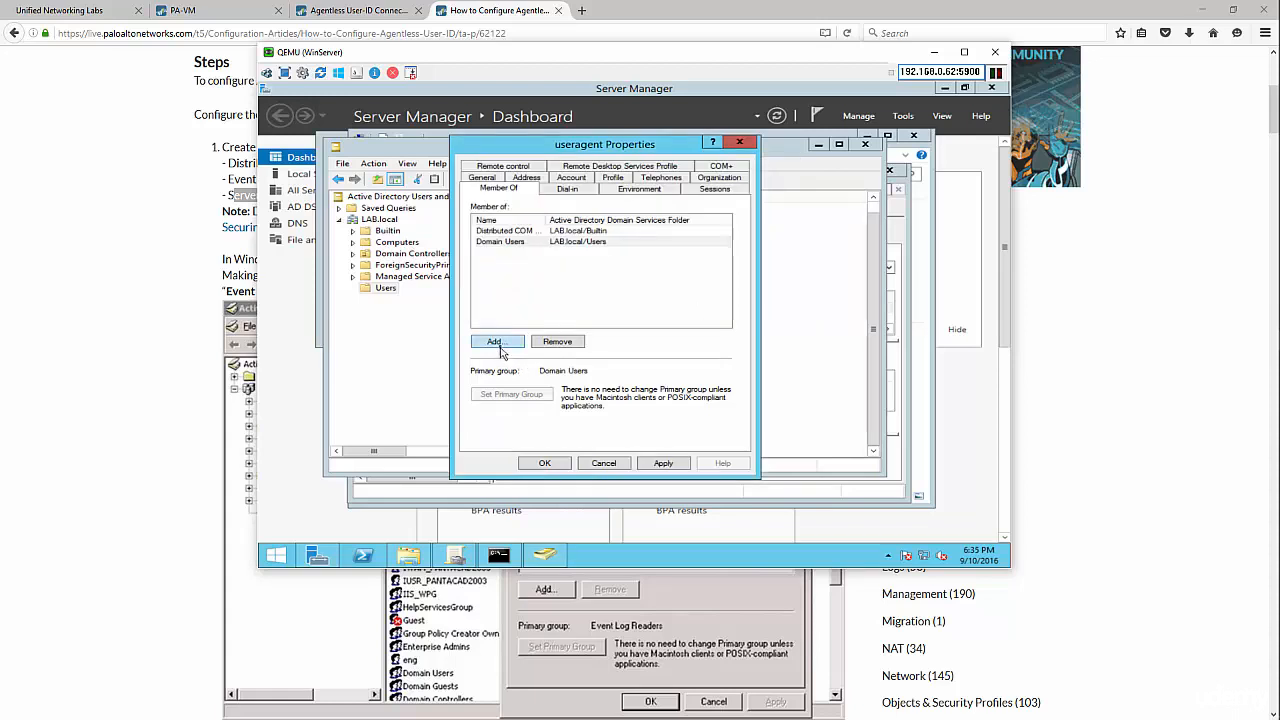
- Add useragent to Event Log Readers and Server Operators, then apply and close
{"action": "left_click", "coordinate": [500, 343]}
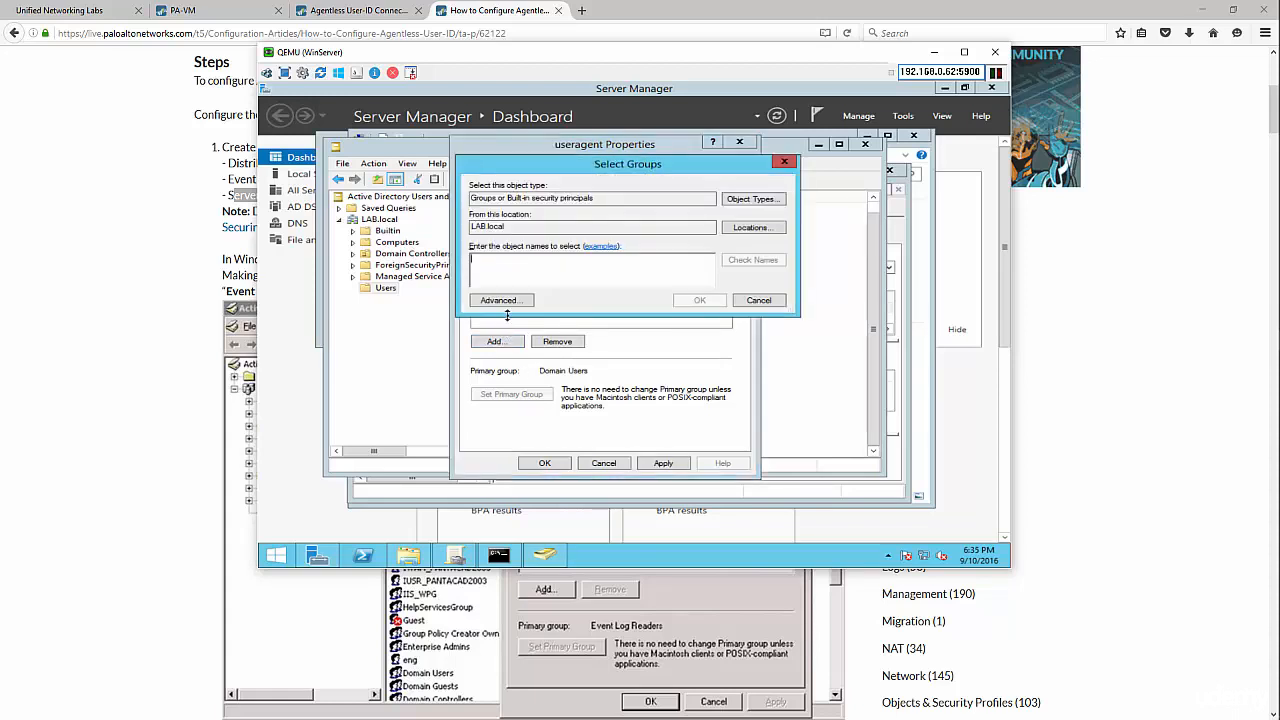
{"action": "type", "text": "event"}
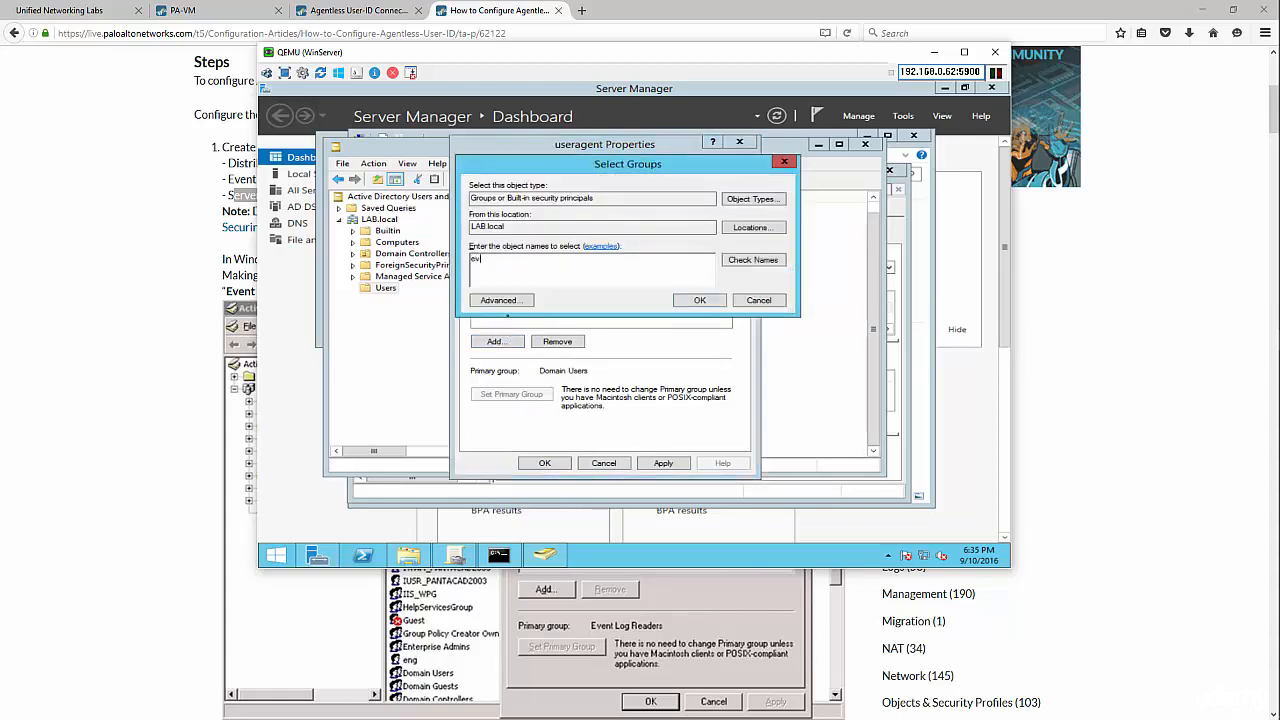
{"action": "left_click", "coordinate": [768, 262]}
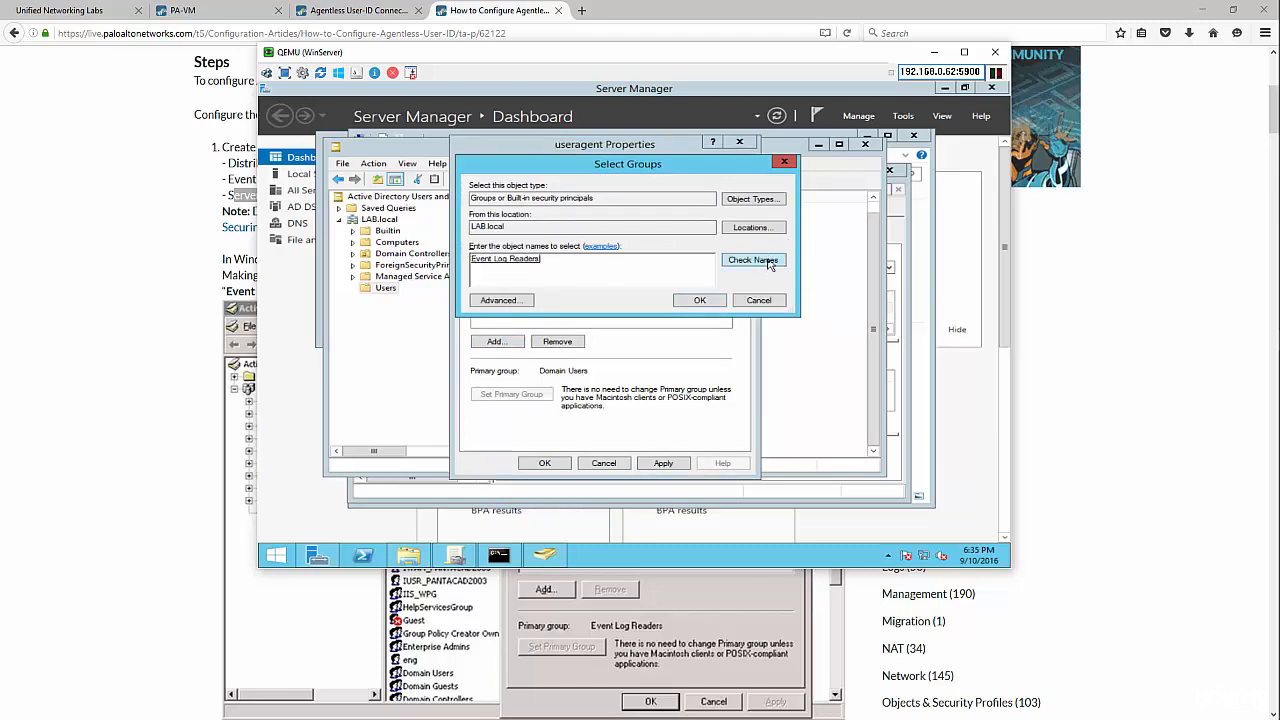
{"action": "left_click", "coordinate": [705, 302]}
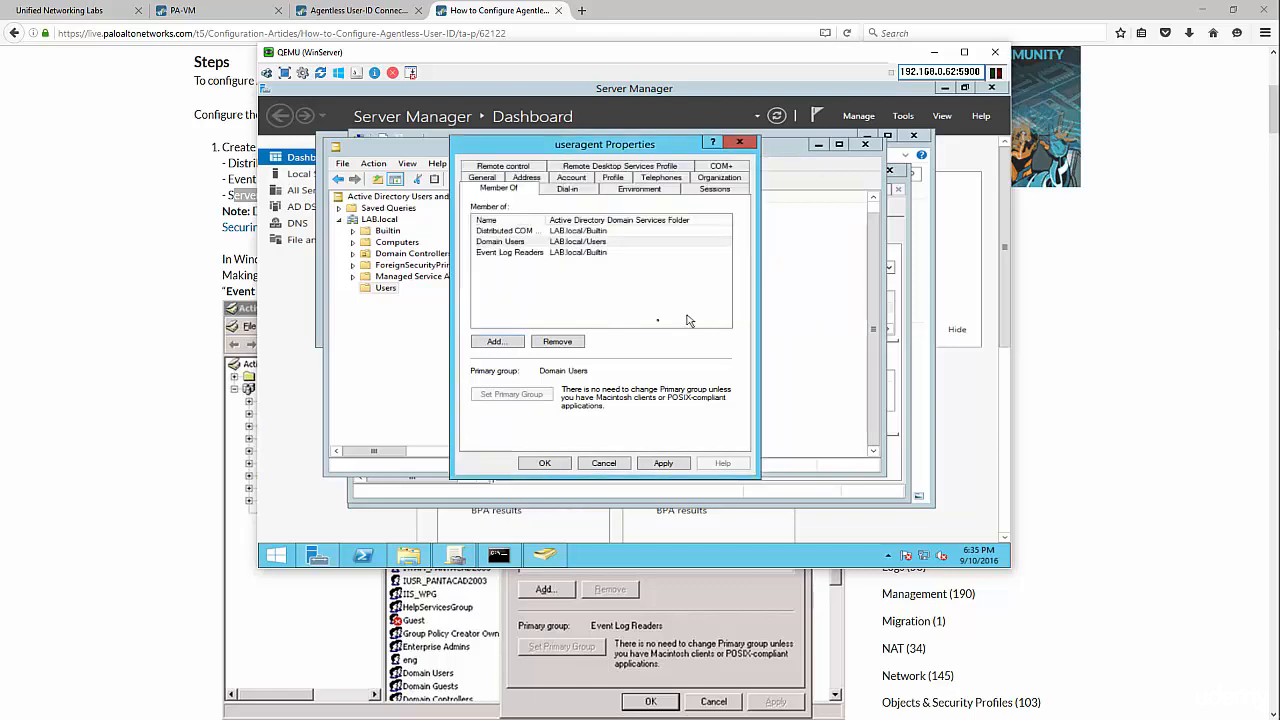
{"action": "left_click", "coordinate": [492, 343]}
{"action": "type", "text": "ators"}
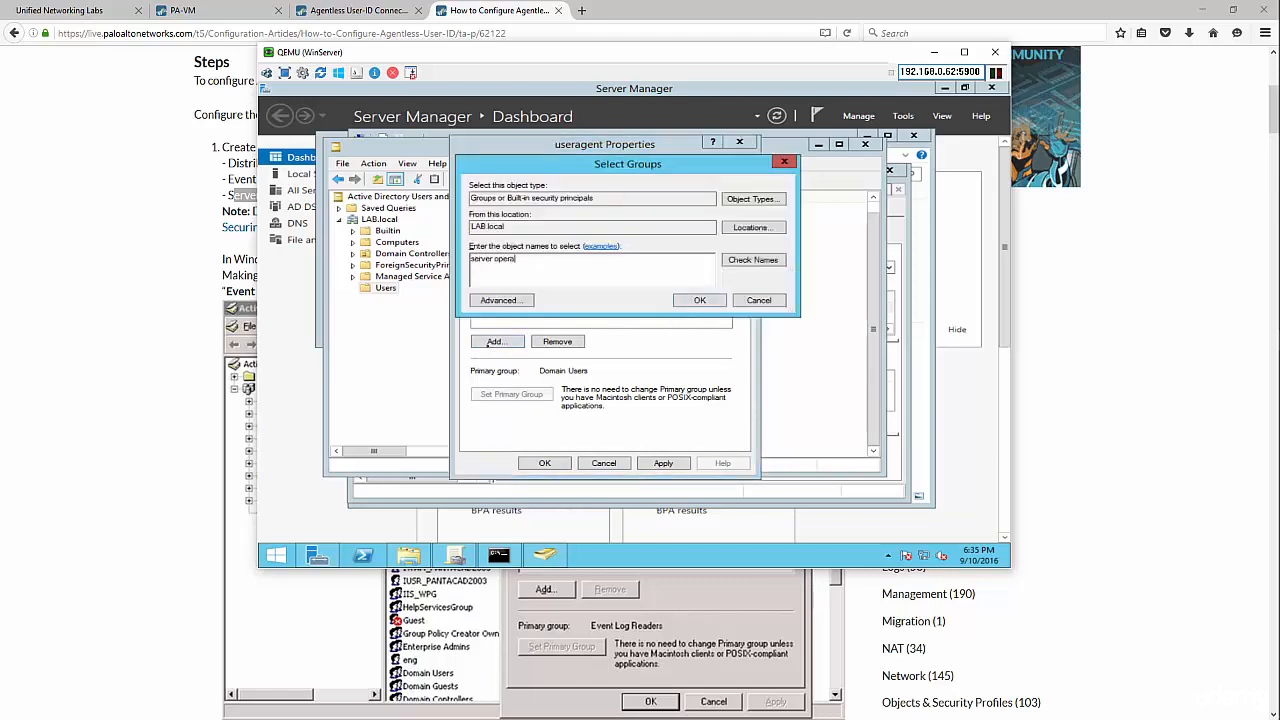
{"action": "left_click", "coordinate": [752, 261]}
{"action": "left_click", "coordinate": [700, 301]}
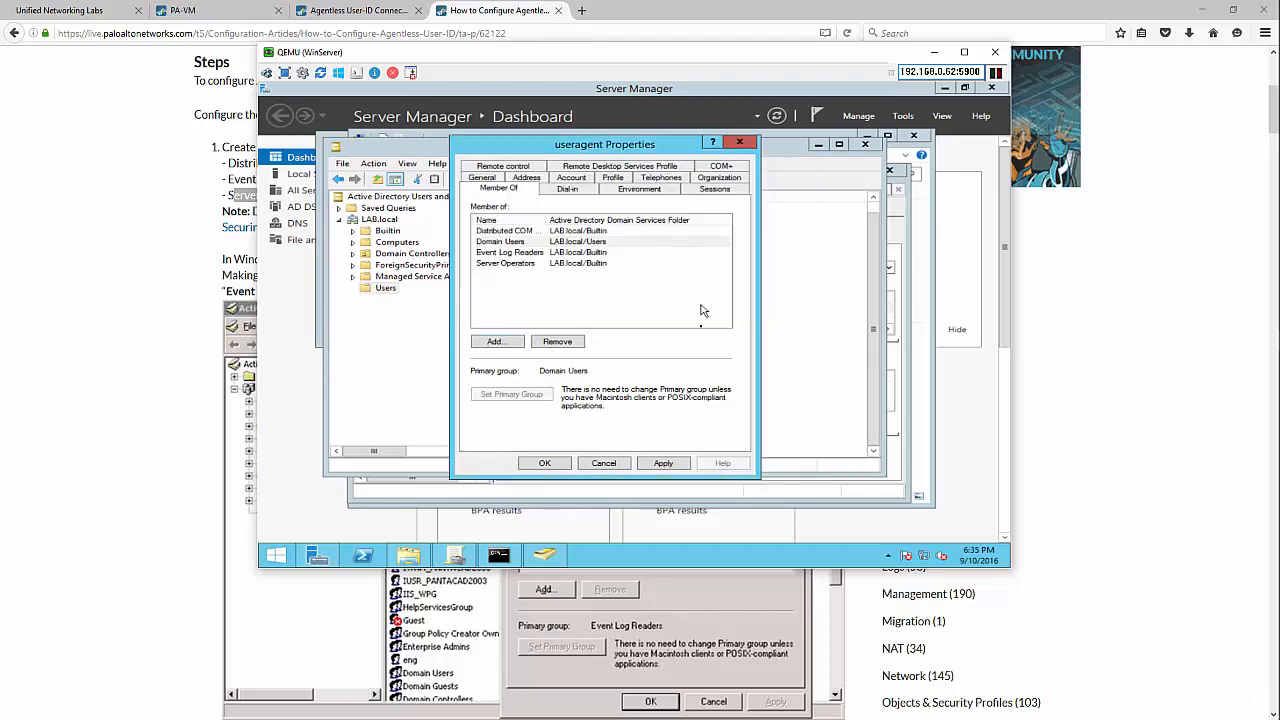
{"action": "left_click", "coordinate": [663, 463]}
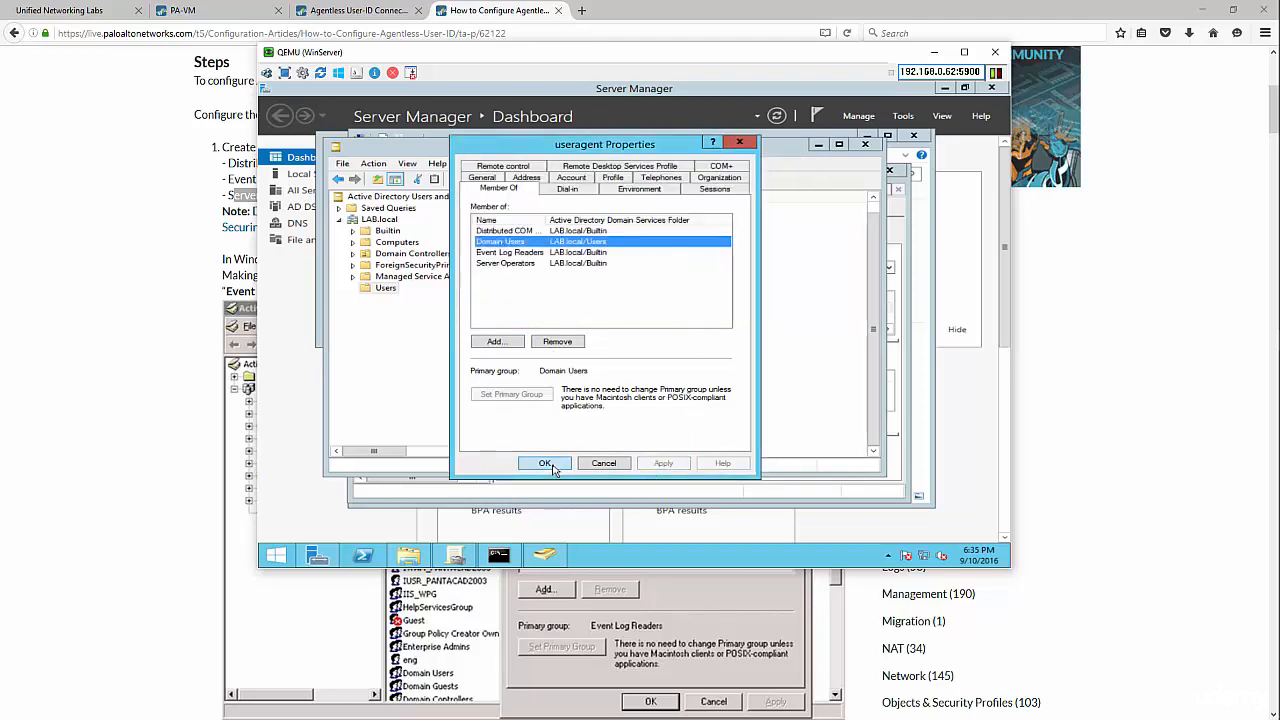
{"action": "left_click", "coordinate": [545, 463]}
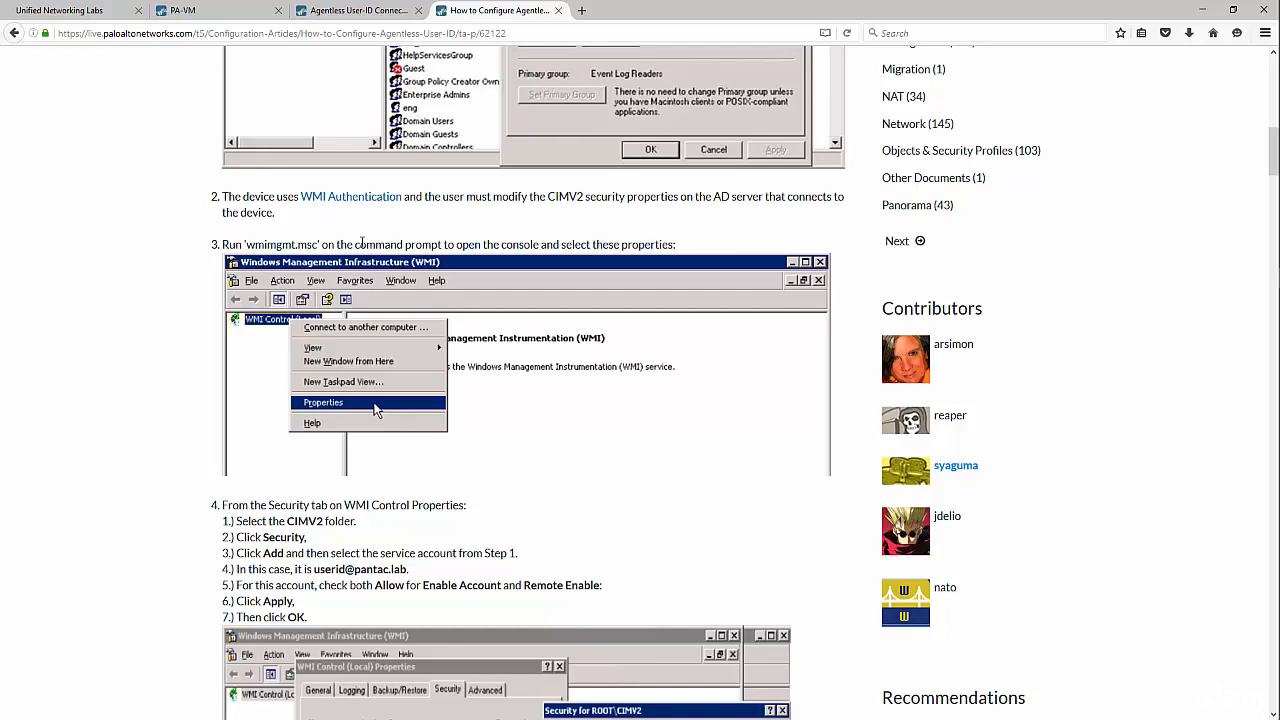
- After reading the CIMV2 WMI steps in the article, switch back to the WinServer window
{"action": "key", "text": "alt+Tab"}
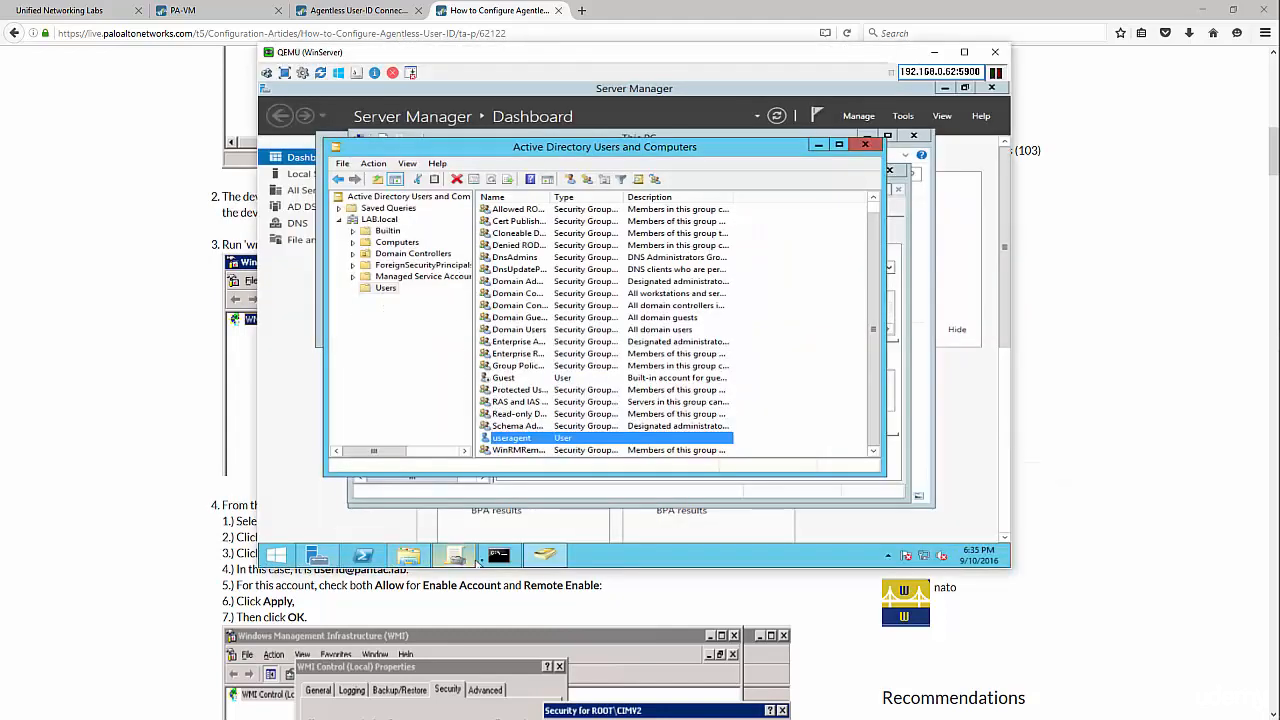
- Open a Command Prompt on WinServer through Run with cmd
{"action": "left_click", "coordinate": [215, 330]}
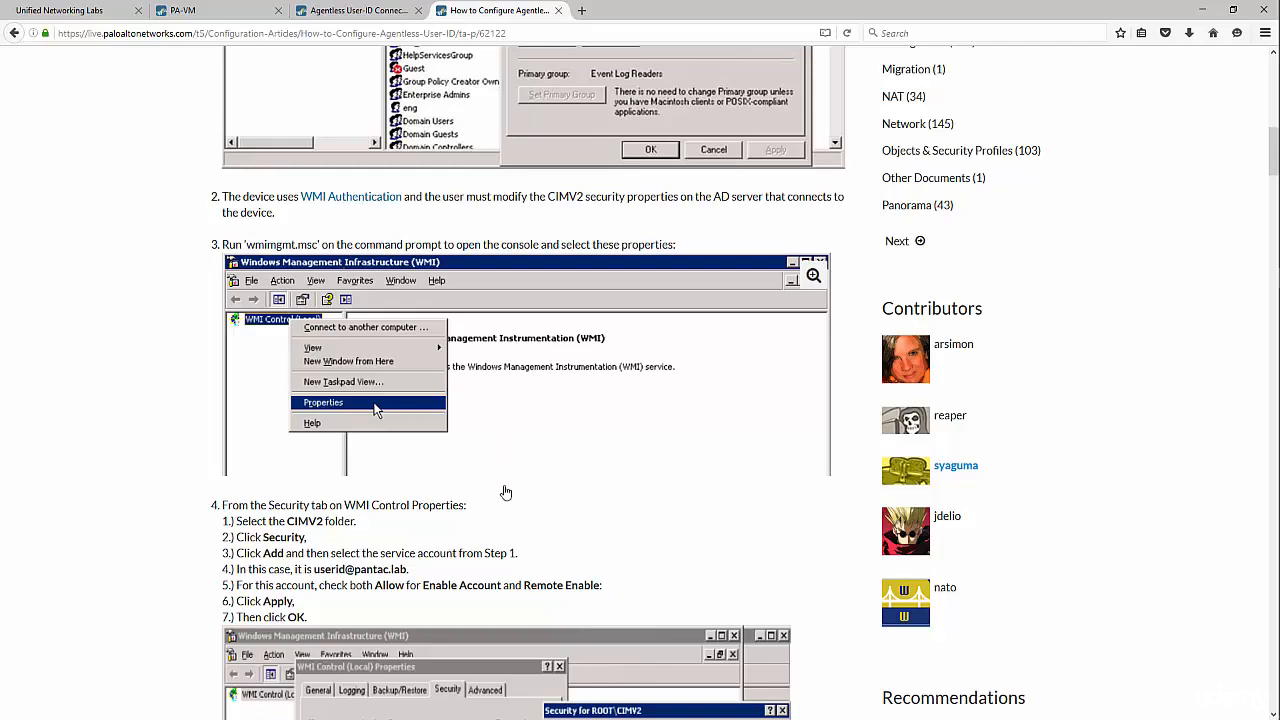
{"action": "key", "text": "alt+Tab"}
{"action": "right_click", "coordinate": [268, 558]}
{"action": "left_click", "coordinate": [324, 521]}
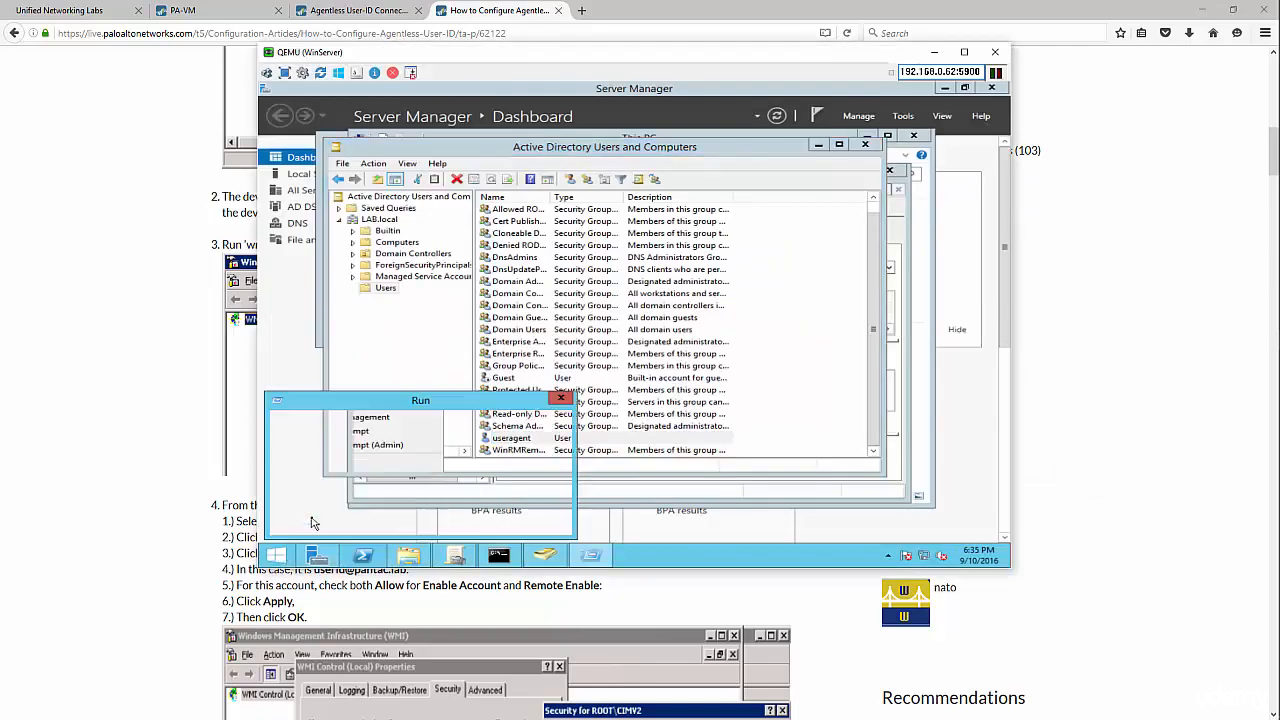
{"action": "type", "text": "cmd"}
{"action": "key", "text": "Return"}
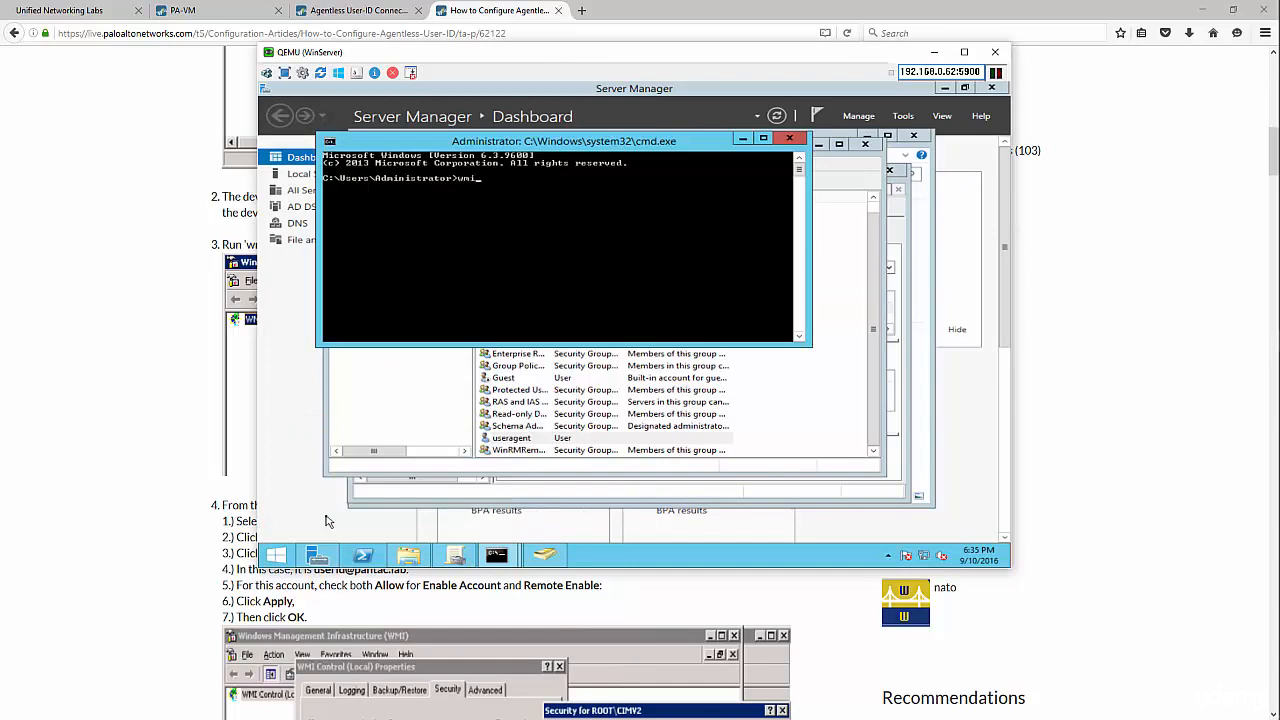
- Run wmimgmt.msc from the Command Prompt to launch WMI Control
{"action": "type", "text": "wmim"}
{"action": "key", "text": "alt+Tab"}
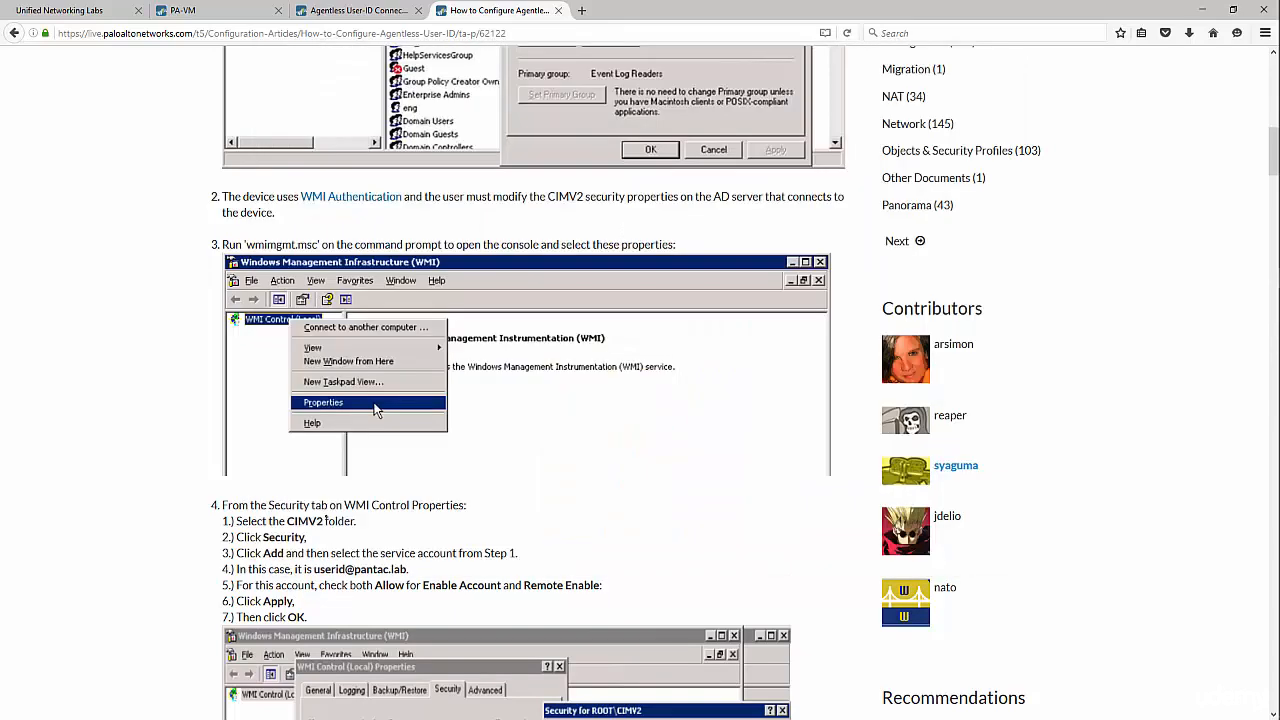
{"action": "key", "text": "alt+Tab"}
{"action": "type", "text": "gm"}
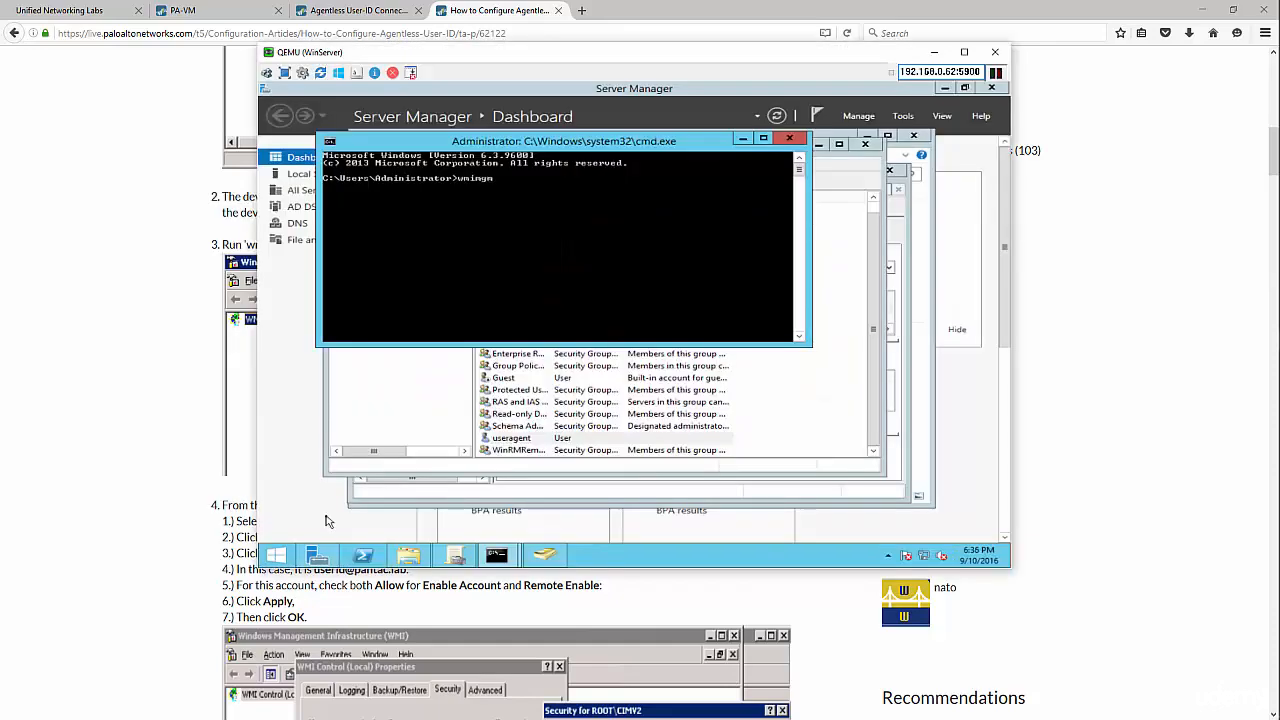
{"action": "type", "text": "t.msc"}
{"action": "key", "text": "Return"}
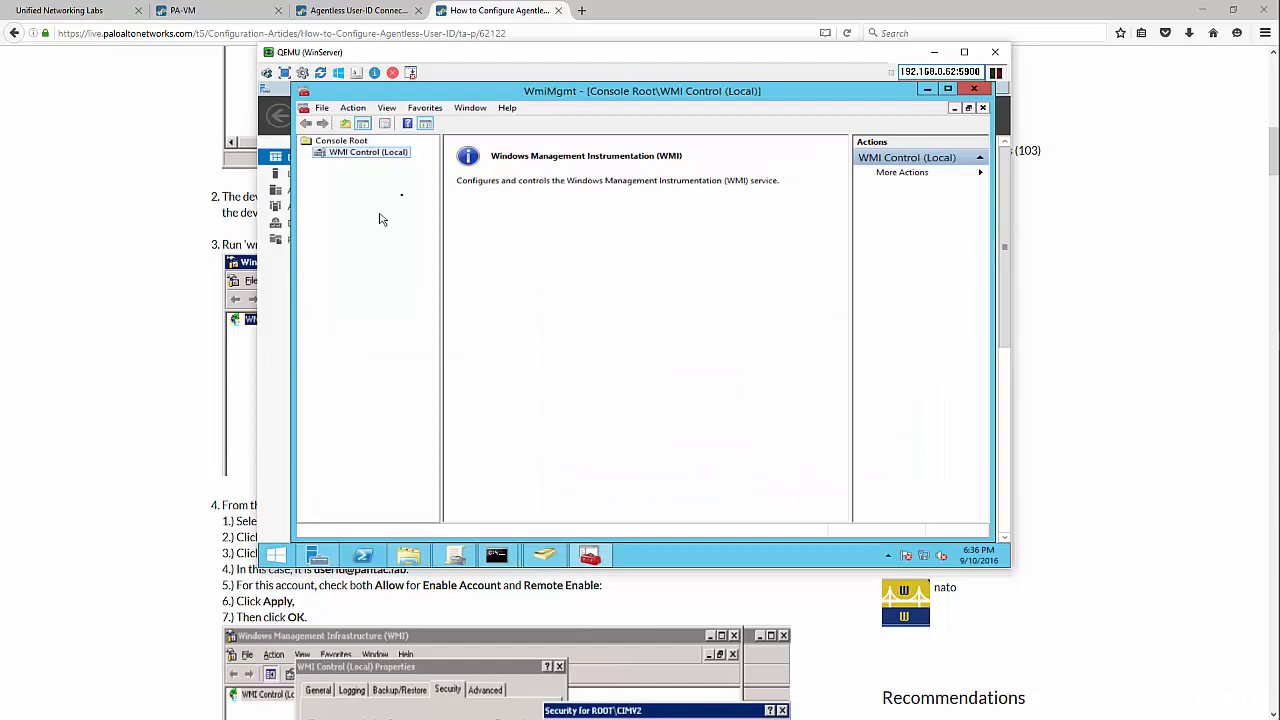
- Open WMI Control (Local) properties, expand Root and open Security for the CIMV2 namespace
{"action": "left_click_drag", "start_coordinate": [455, 58], "coordinate": [726, 70]}
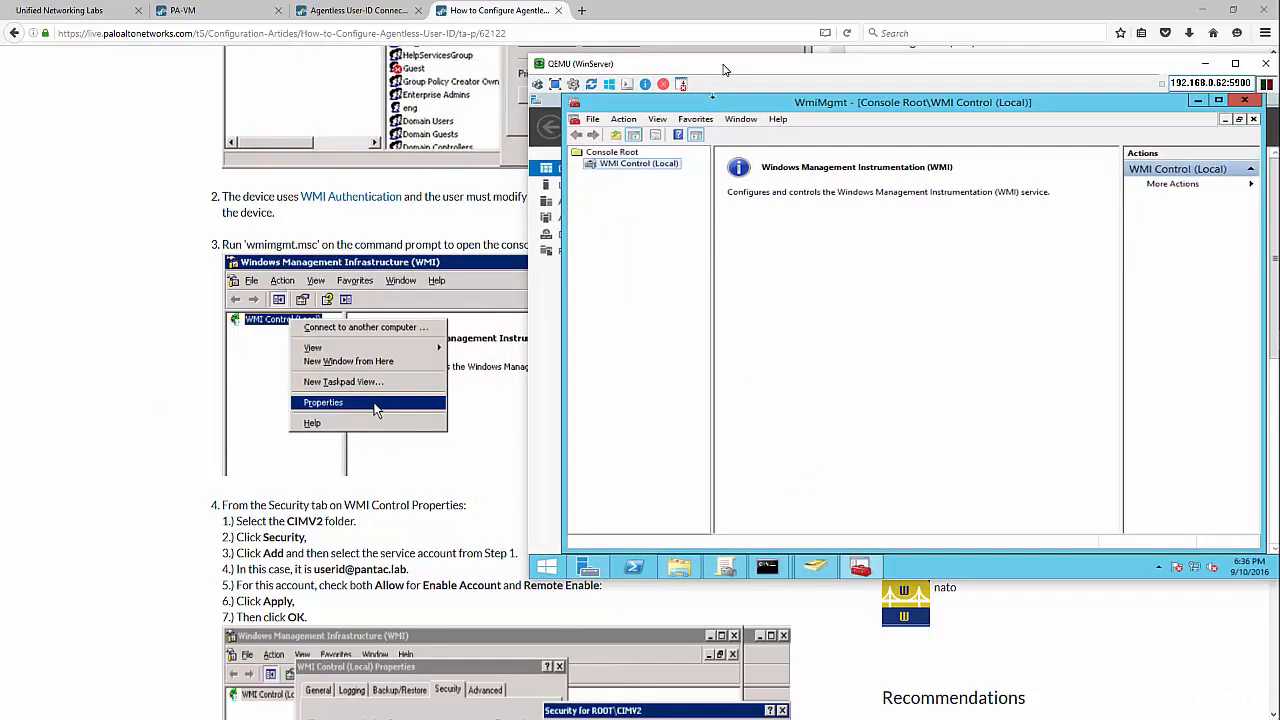
{"action": "right_click", "coordinate": [616, 165]}
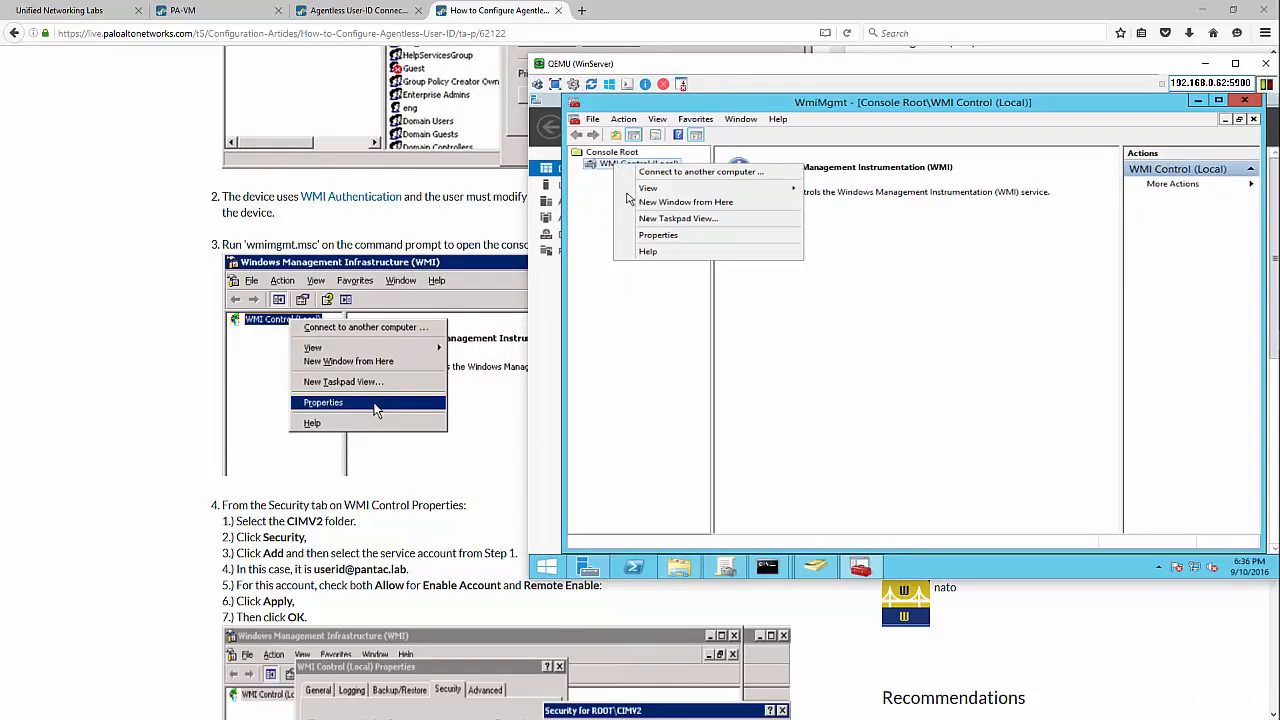
{"action": "left_click", "coordinate": [660, 238]}
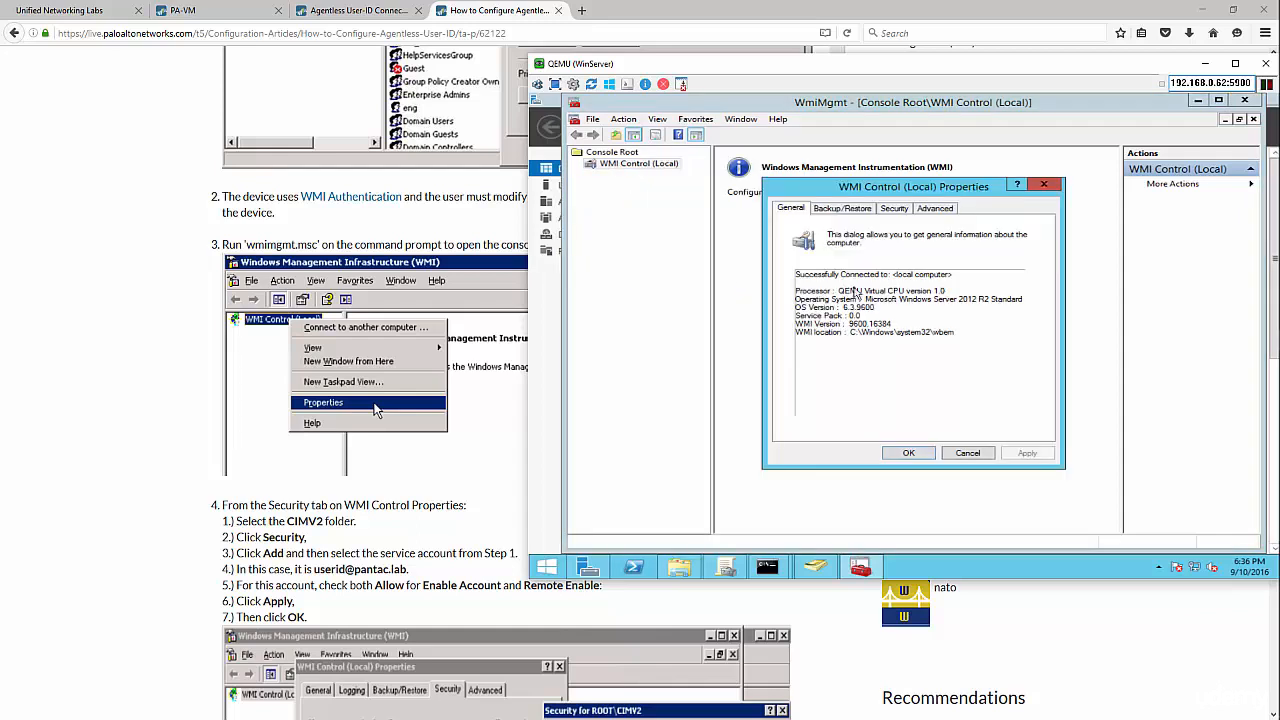
{"action": "left_click", "coordinate": [900, 208]}
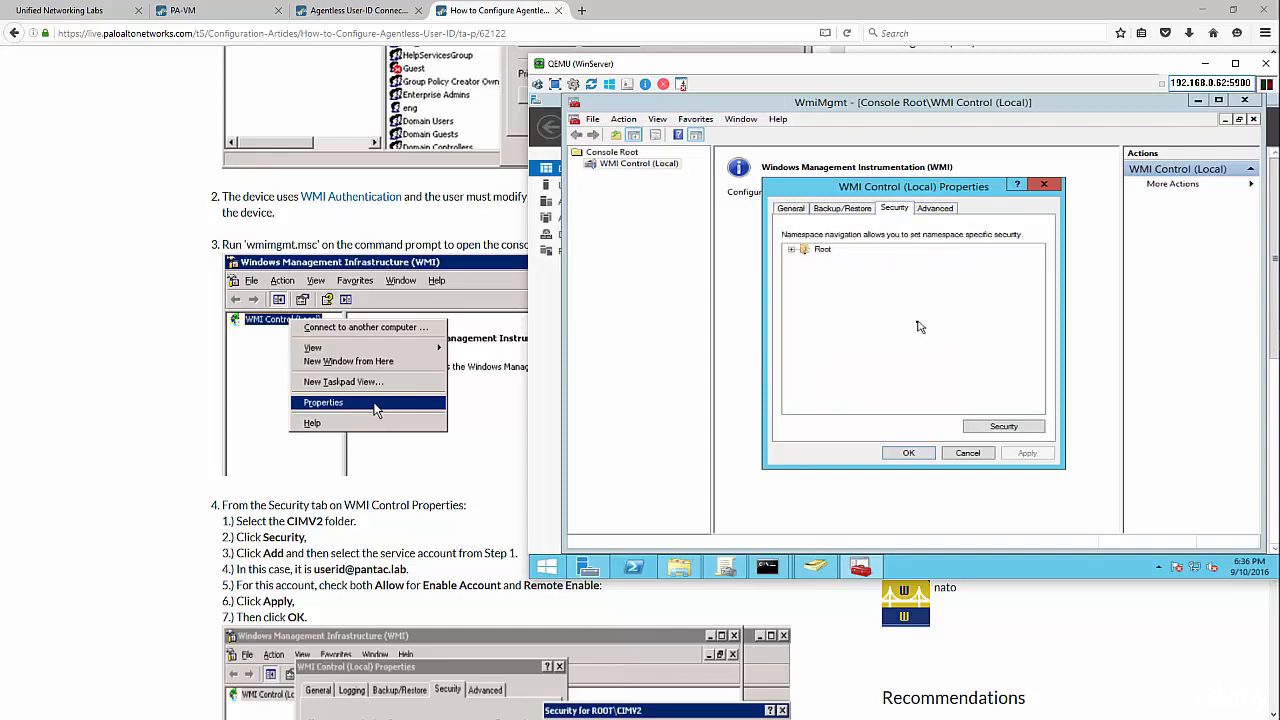
{"action": "left_click", "coordinate": [792, 249]}
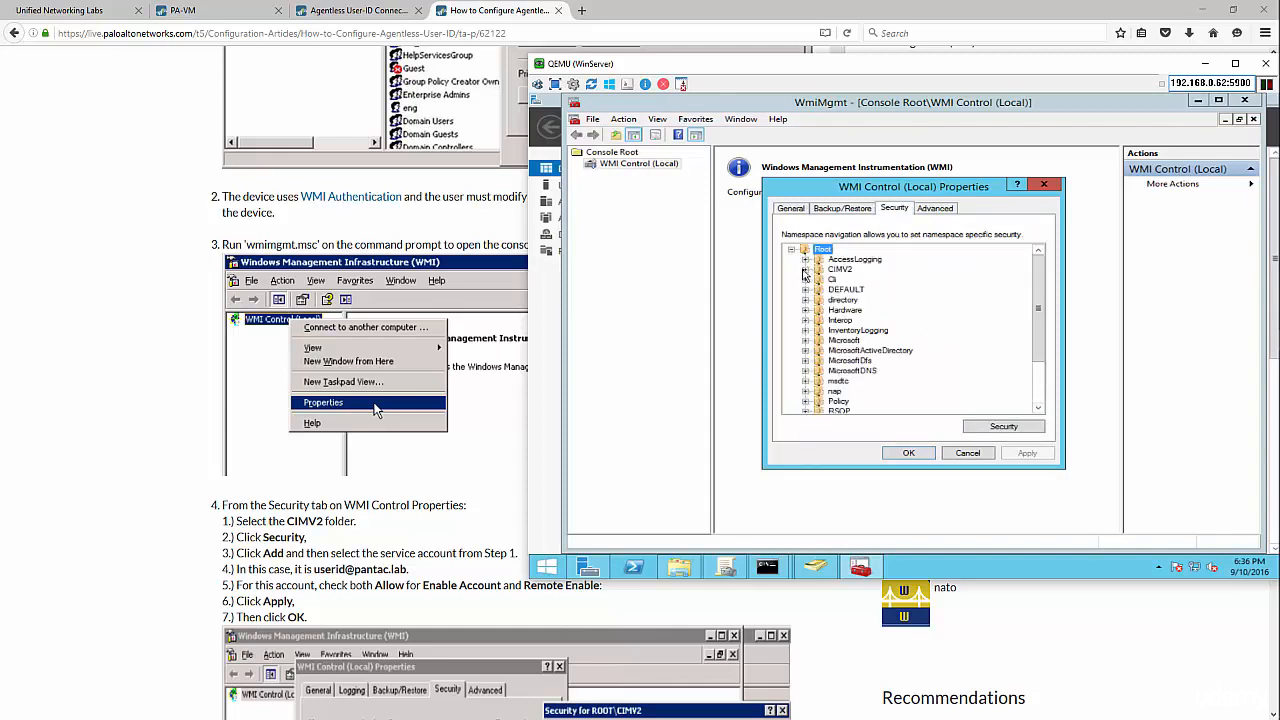
{"action": "left_click", "coordinate": [805, 270]}
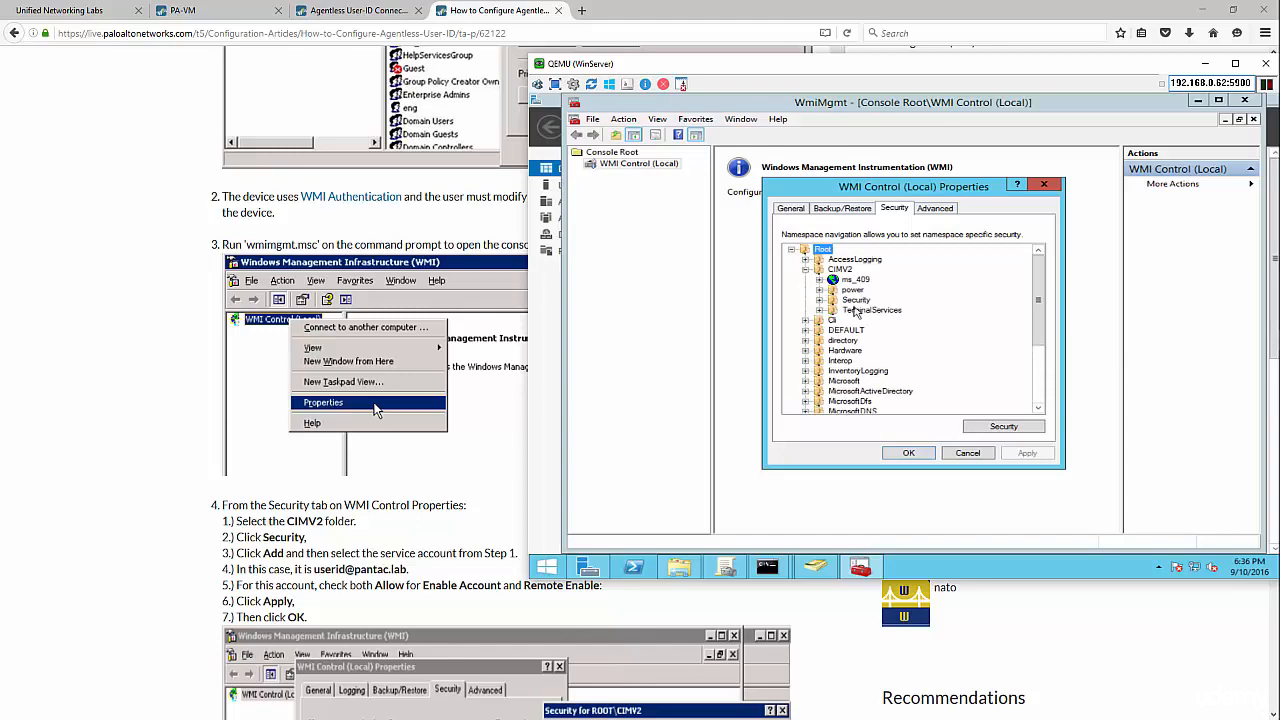
{"action": "scroll", "coordinate": [858, 319], "scroll_direction": "down", "scroll_amount": 4}
{"action": "left_click", "coordinate": [988, 430]}
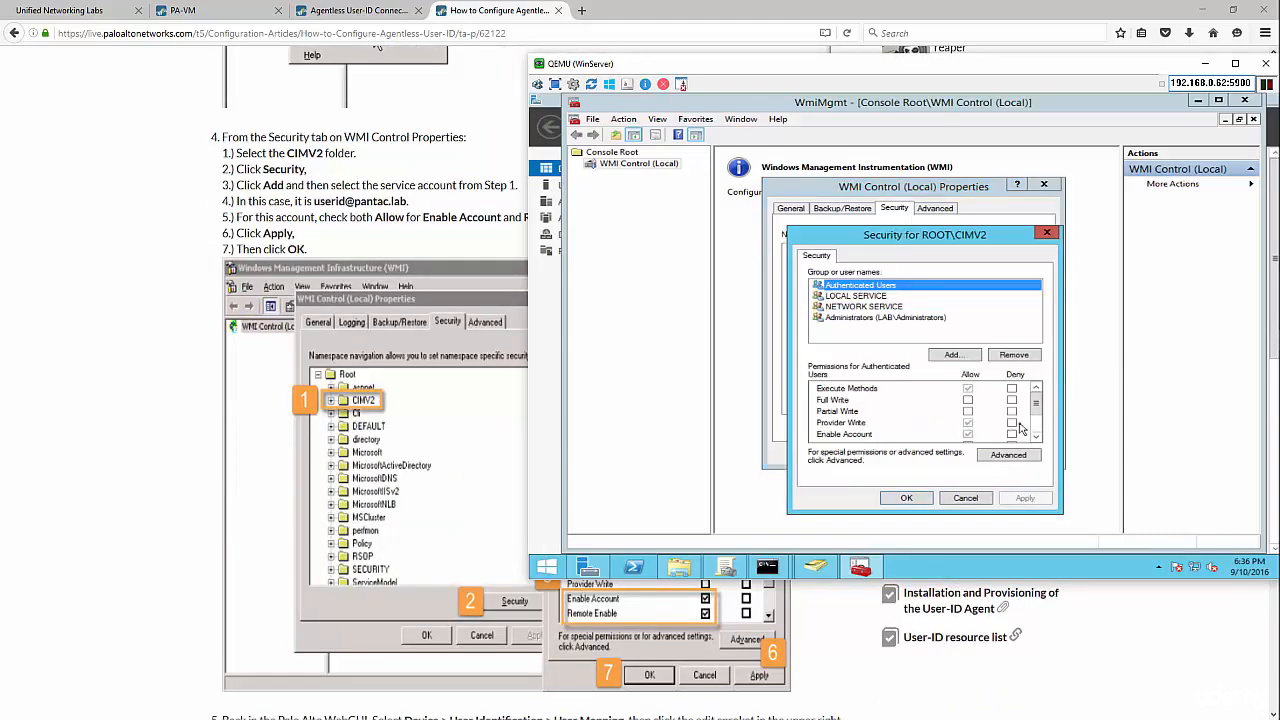
- Add the useragent domain account to the ROOT\CIMV2 security list
{"action": "left_click", "coordinate": [1064, 644]}
{"action": "scroll", "coordinate": [1052, 618], "scroll_direction": "down", "scroll_amount": 3}
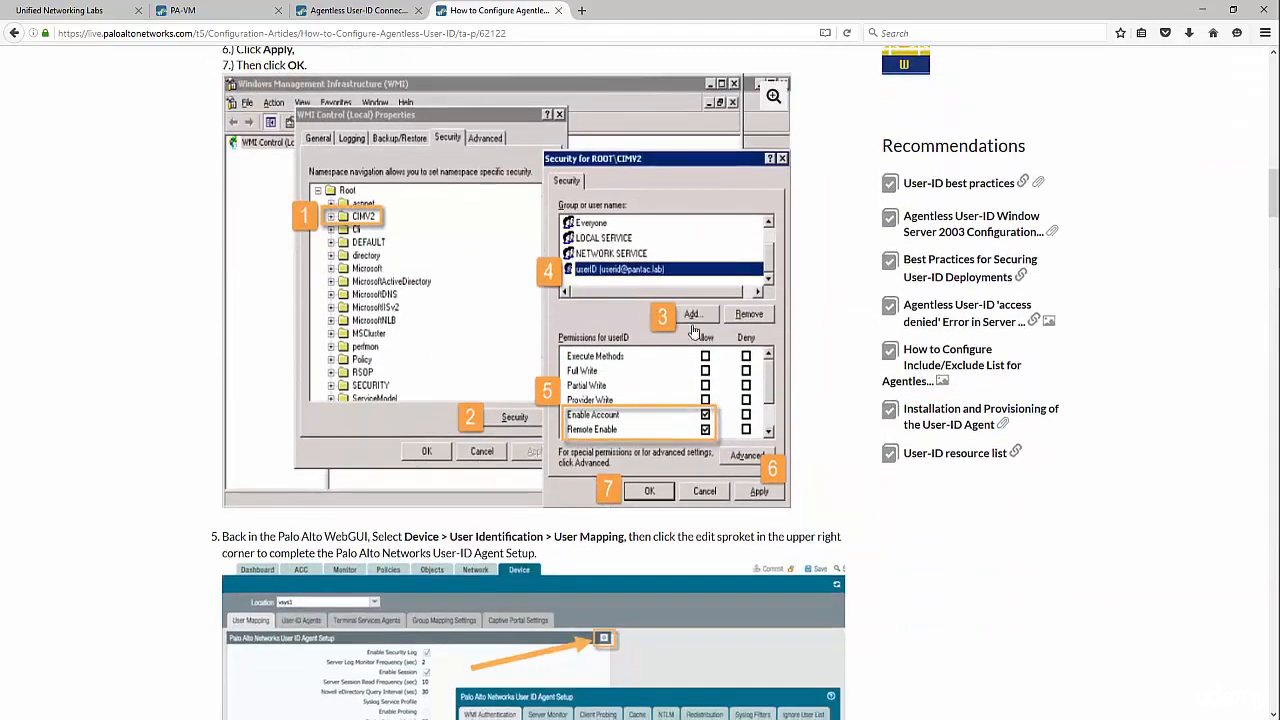
{"action": "key", "text": "alt+Tab"}
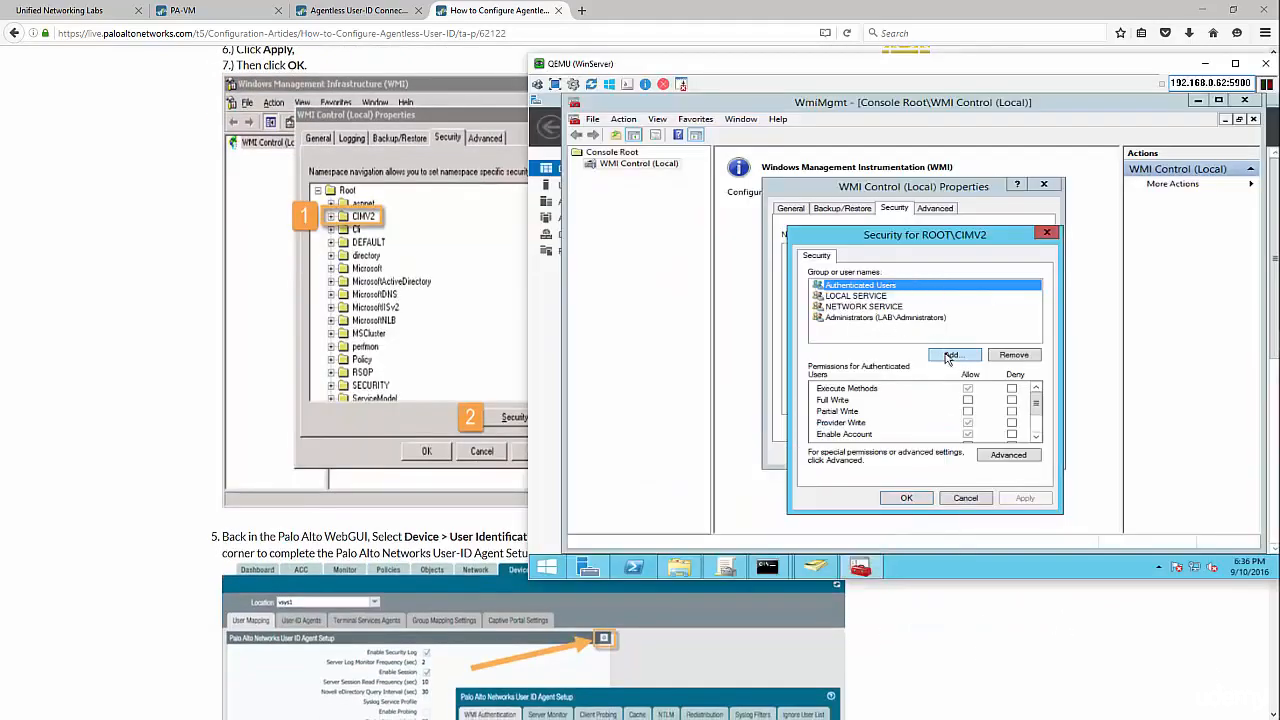
{"action": "left_click", "coordinate": [952, 354]}
{"action": "type", "text": "useragent"}
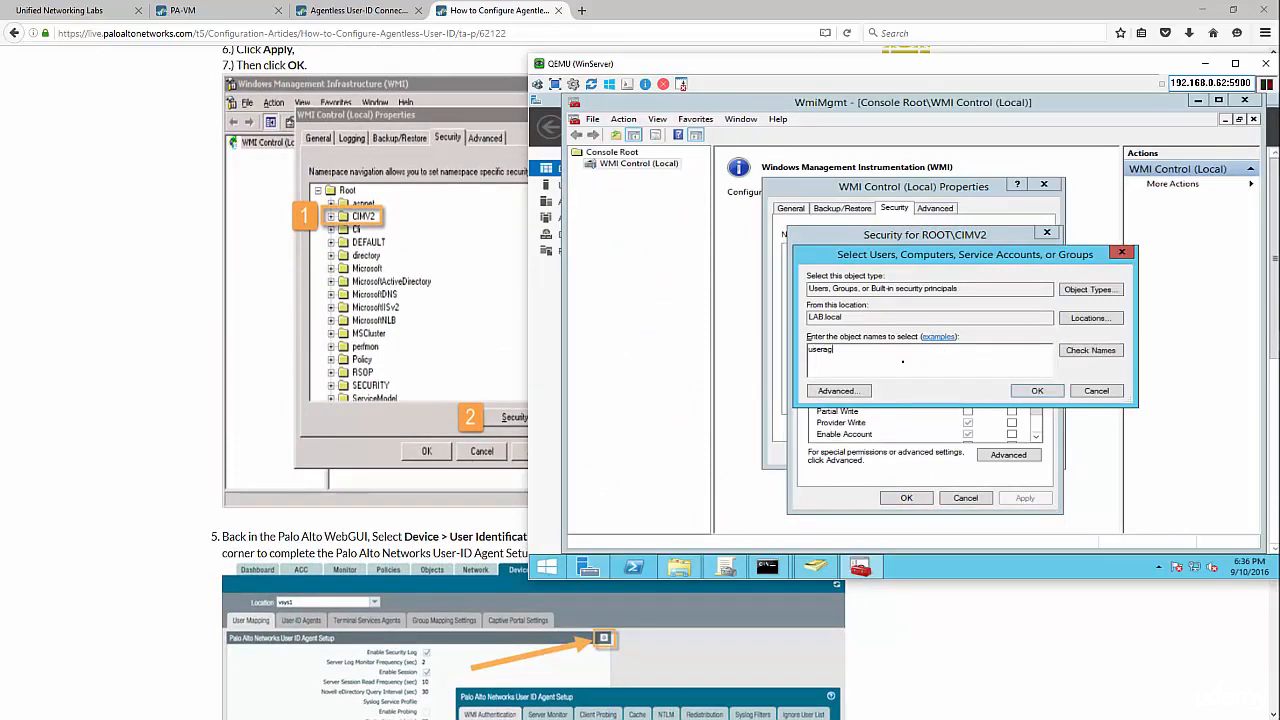
{"action": "left_click", "coordinate": [1094, 350]}
{"action": "left_click", "coordinate": [1037, 391]}
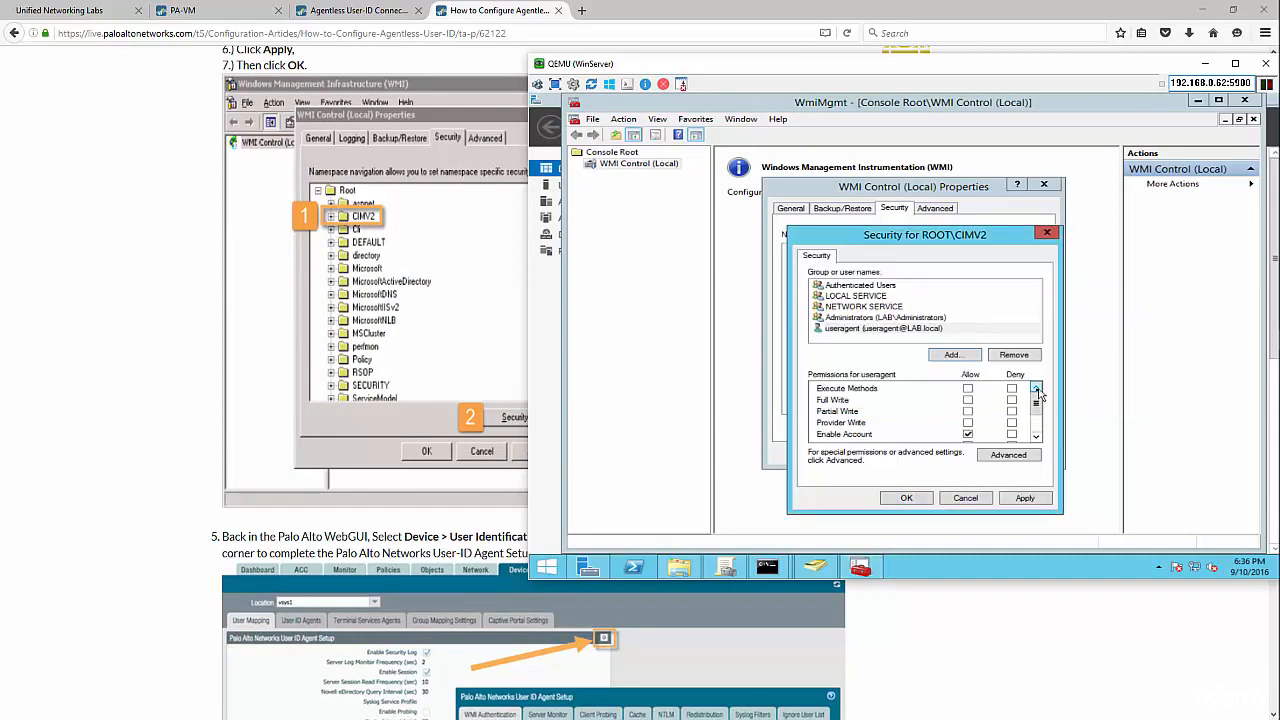
- Allow Enable Account and Remote Enable for useragent, then apply and close
{"action": "left_click", "coordinate": [985, 661]}
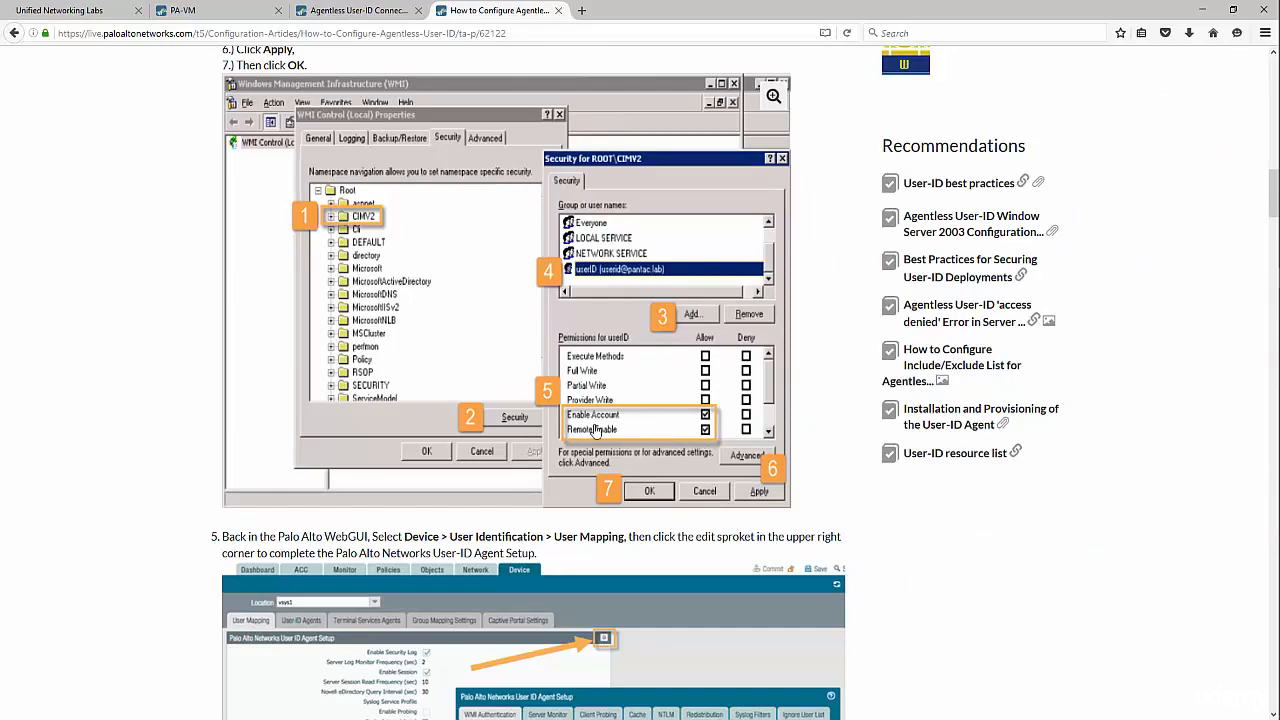
{"action": "key", "text": "alt+Tab"}
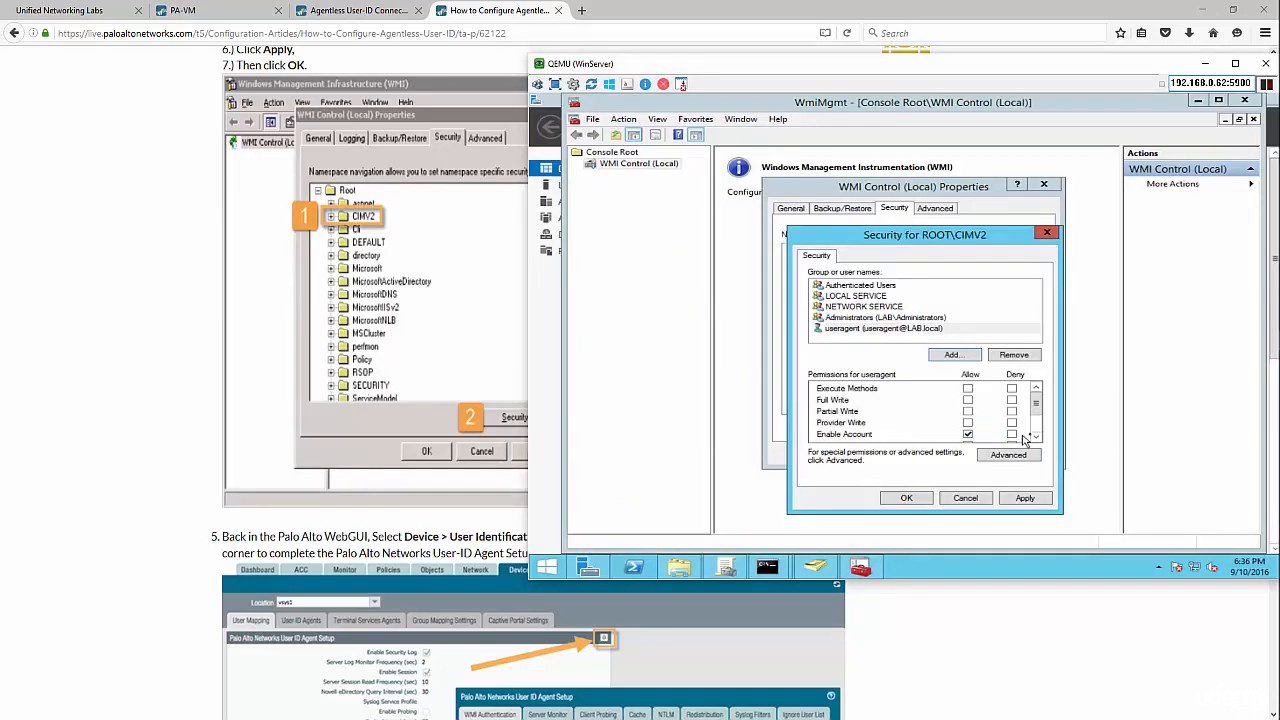
{"action": "left_click", "coordinate": [1035, 437]}
{"action": "left_click", "coordinate": [1035, 437]}
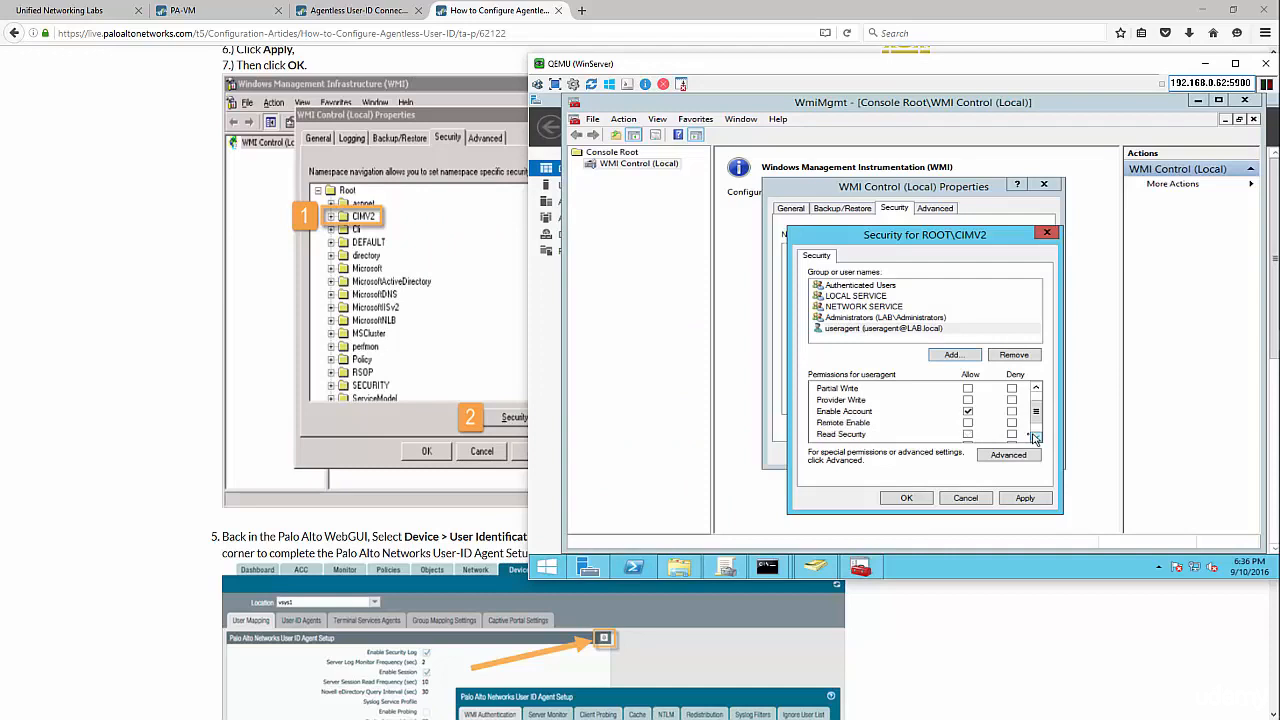
{"action": "left_click", "coordinate": [968, 422]}
{"action": "left_click", "coordinate": [1025, 497]}
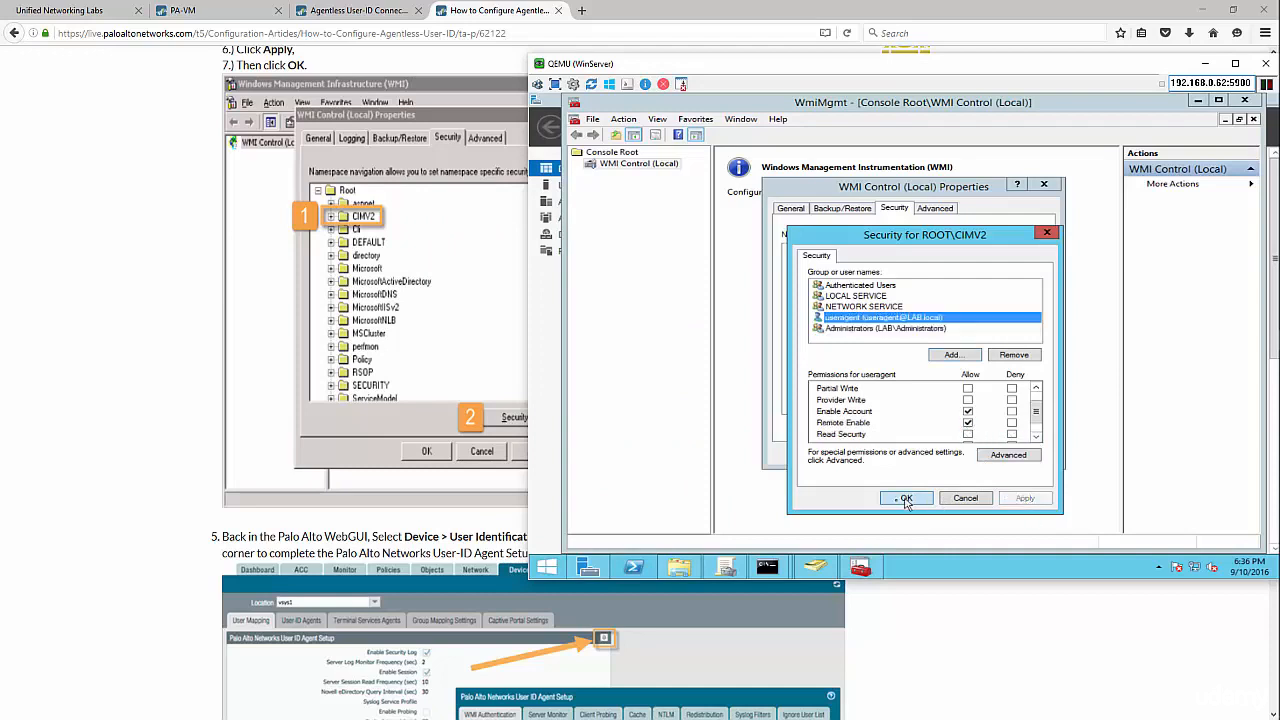
{"action": "left_click", "coordinate": [906, 497]}
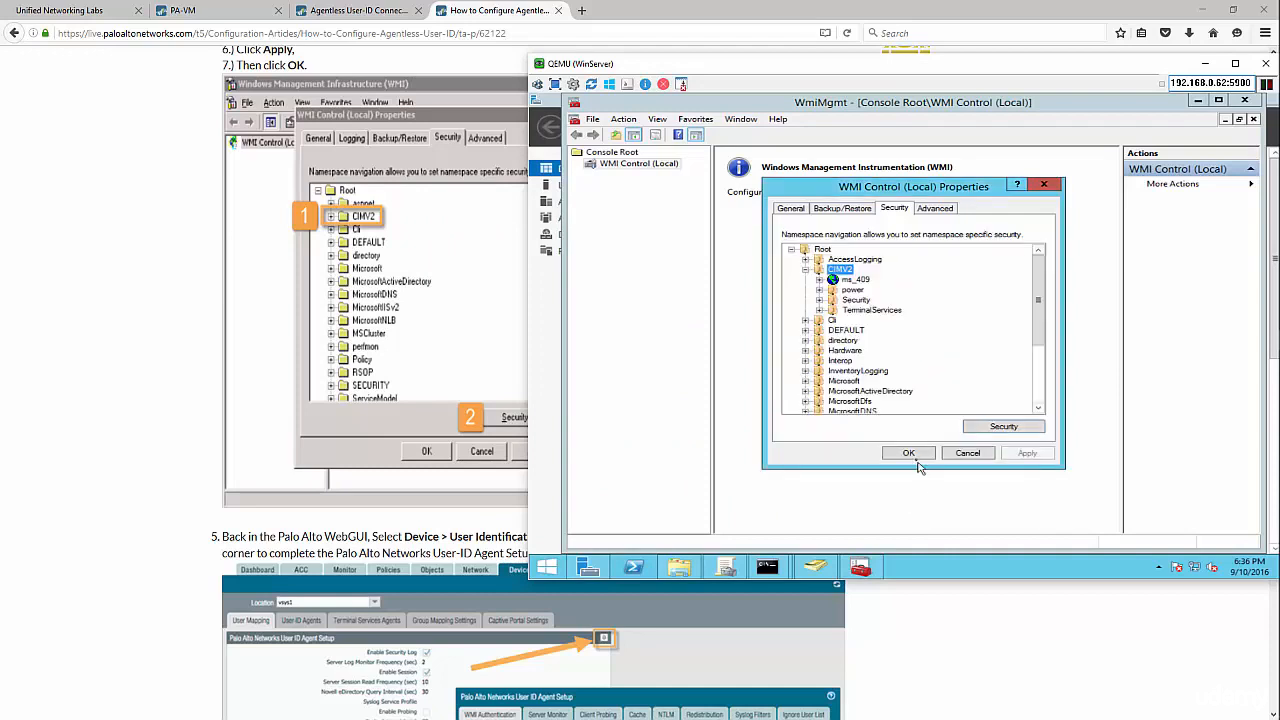
{"action": "left_click", "coordinate": [993, 621]}
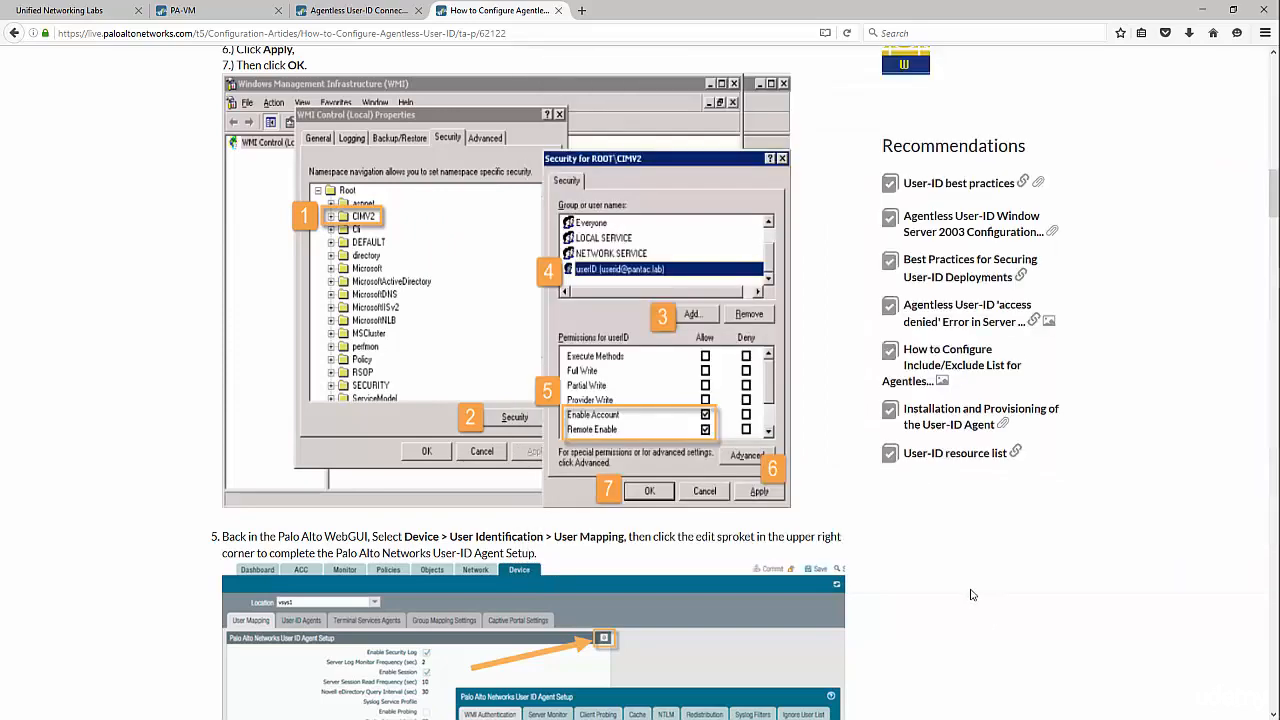
- Replace the Setup's service account user name with useragent
{"action": "key", "text": "alt+Tab"}
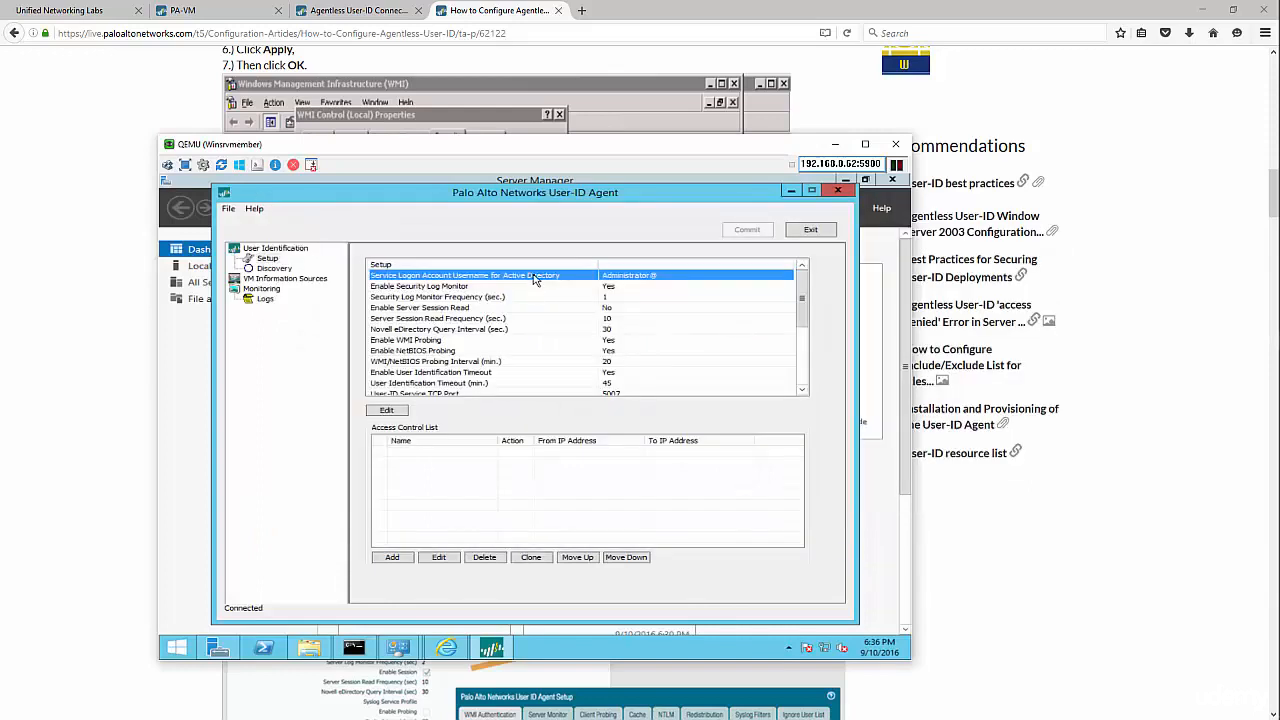
{"action": "left_click", "coordinate": [401, 410]}
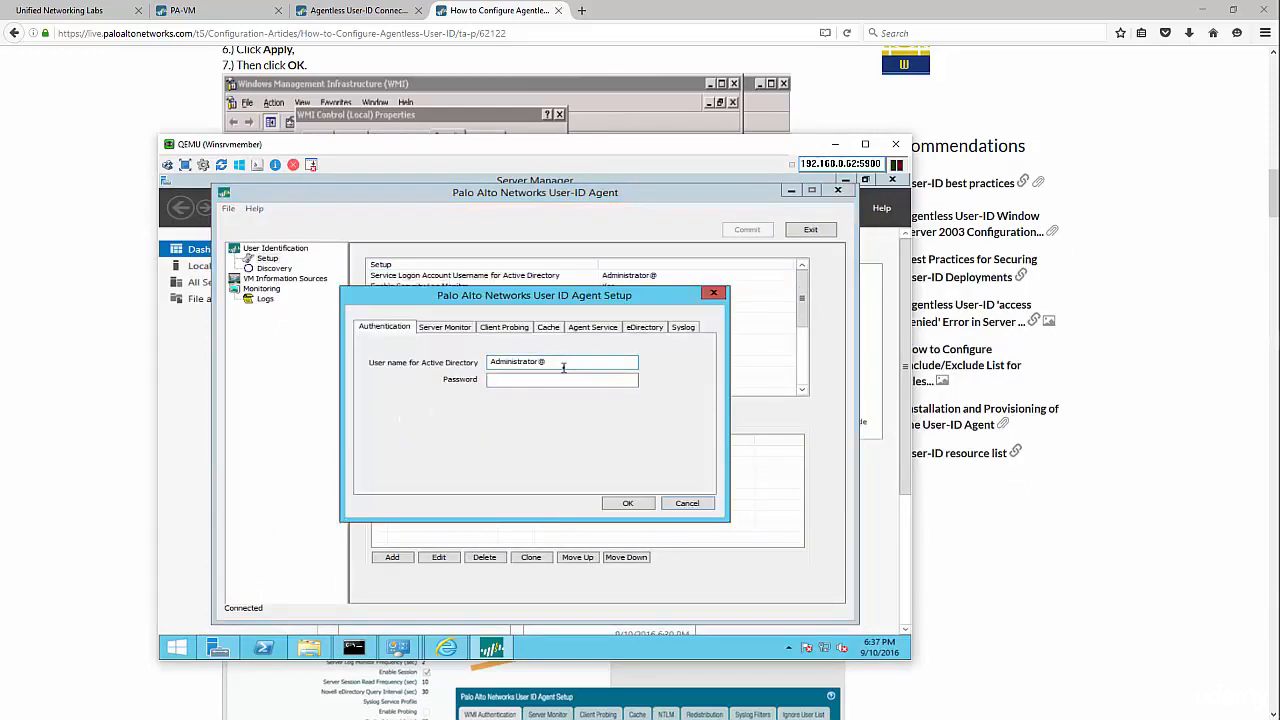
{"action": "left_click_drag", "start_coordinate": [563, 367], "coordinate": [463, 369]}
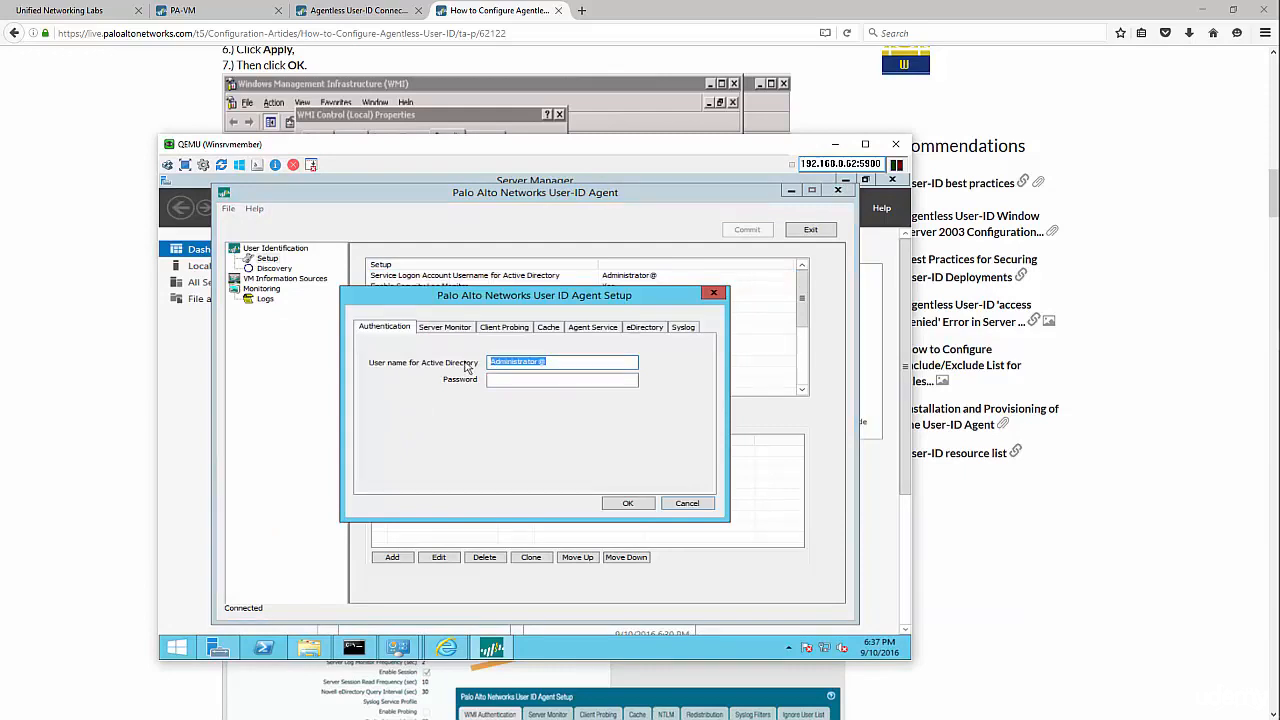
{"action": "type", "text": "useragent@lab.local"}
{"action": "key", "text": "Tab"}
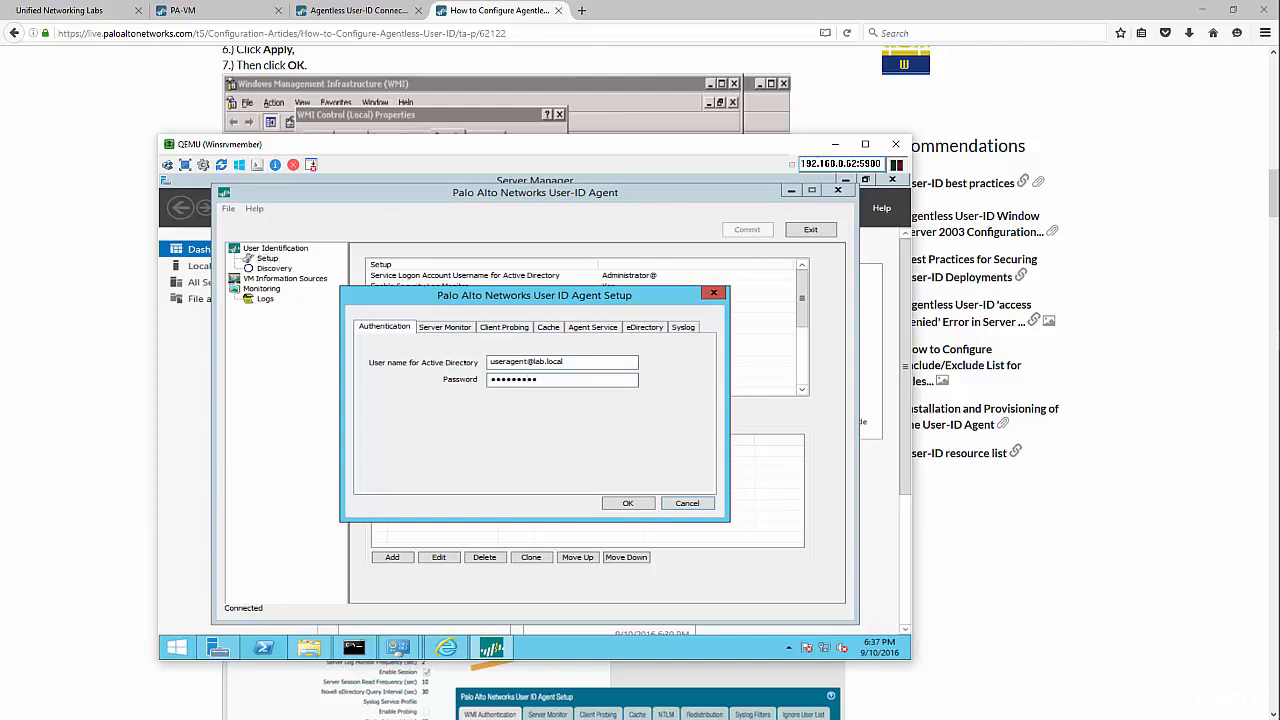
- Review server monitor, 20-minute probing, 45-minute cache, agent service, eDirectory and Syslog tabs, then save
{"action": "left_click", "coordinate": [458, 330]}
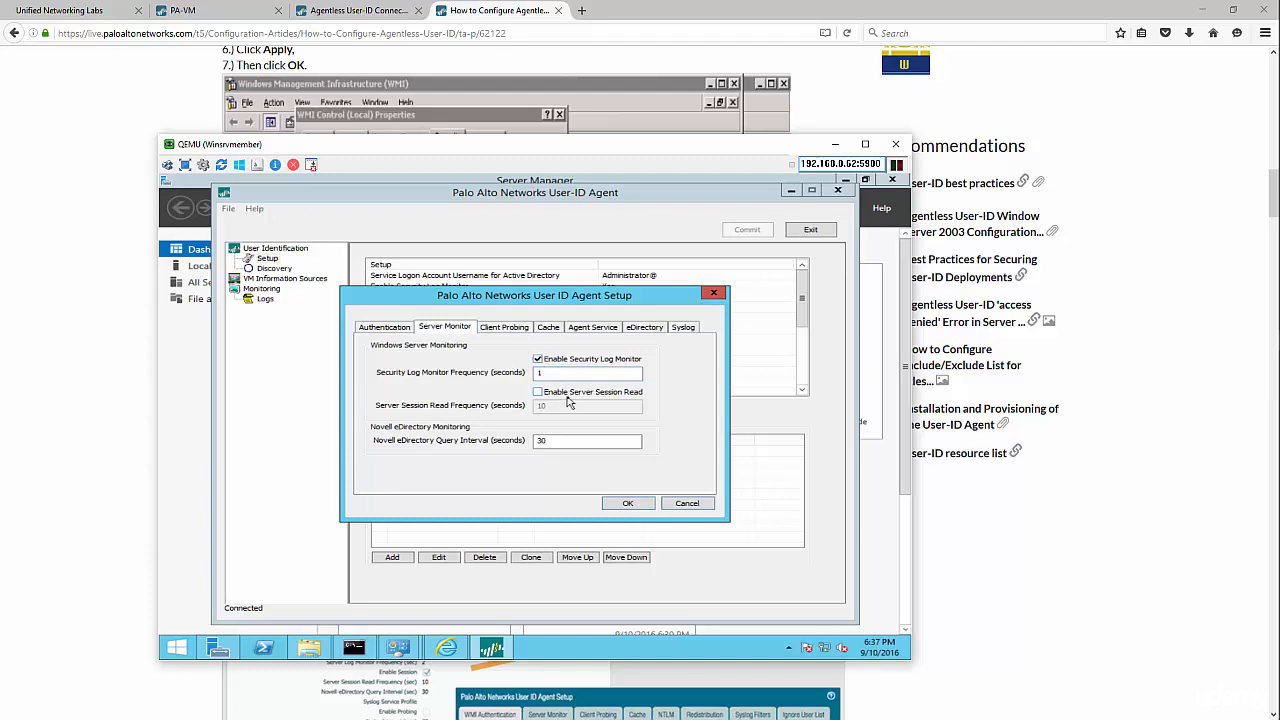
{"action": "left_click", "coordinate": [505, 328]}
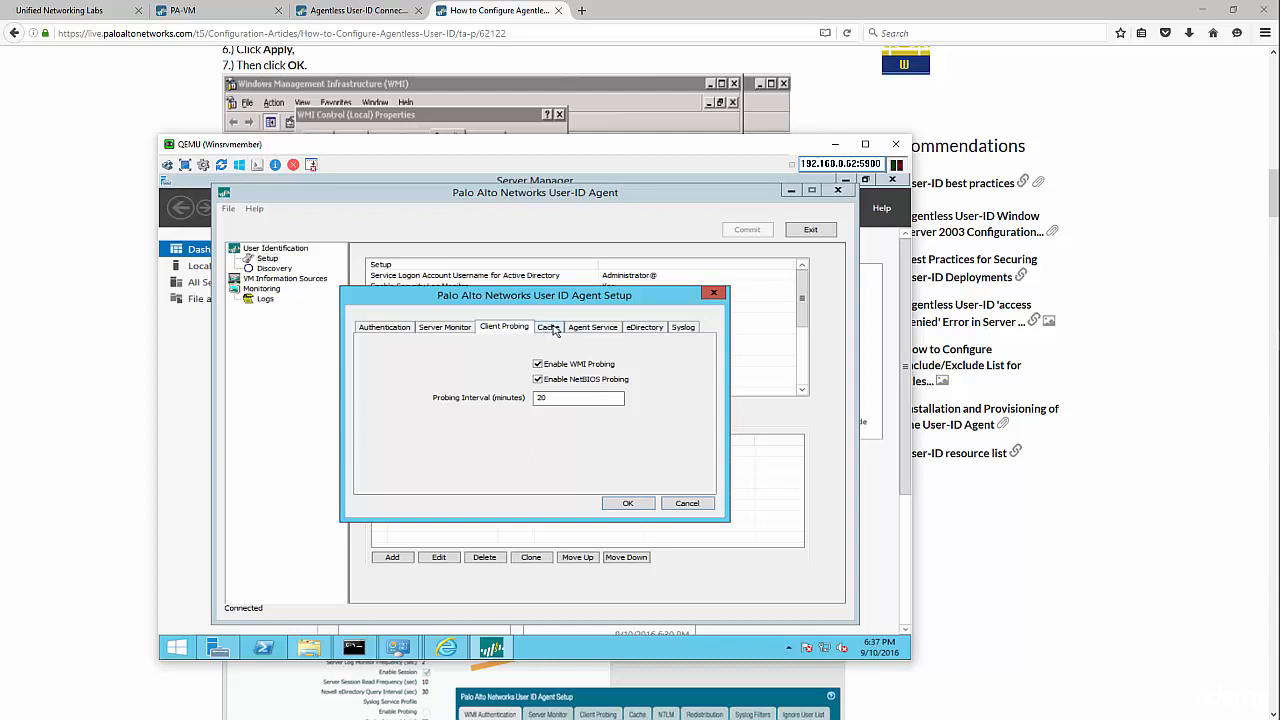
{"action": "left_click", "coordinate": [550, 328]}
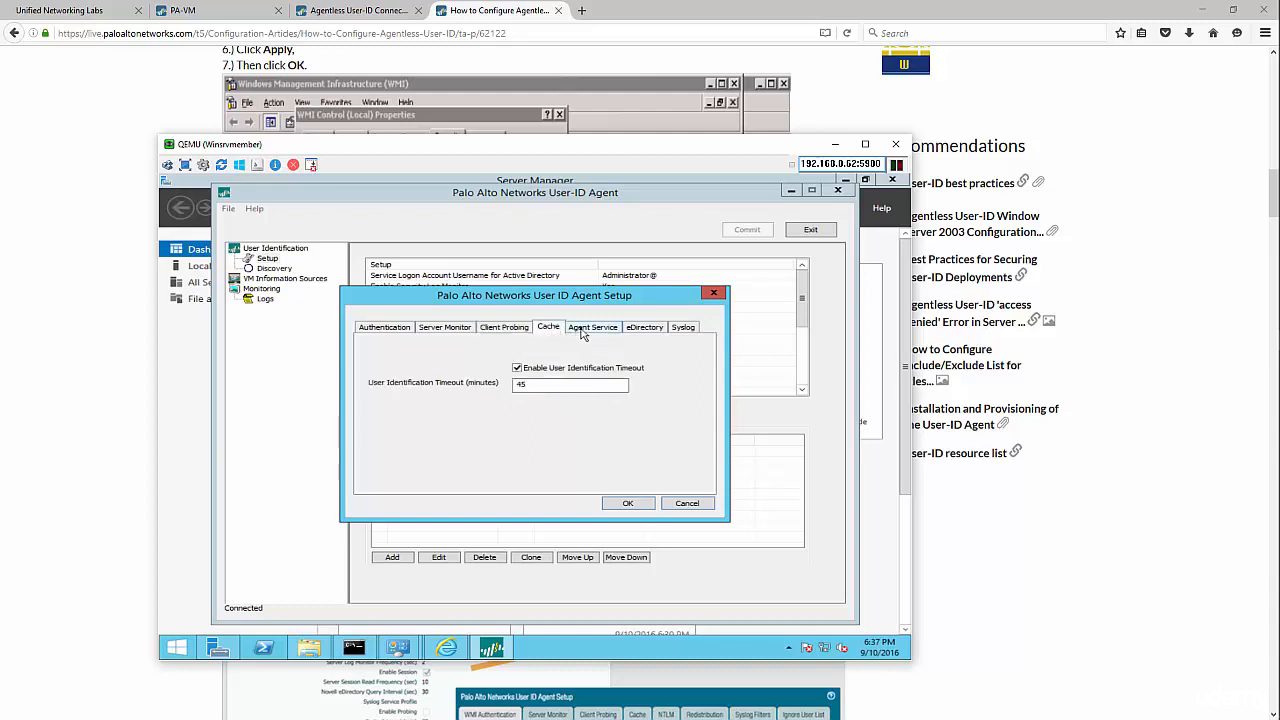
{"action": "left_click", "coordinate": [582, 333]}
{"action": "left_click", "coordinate": [645, 331]}
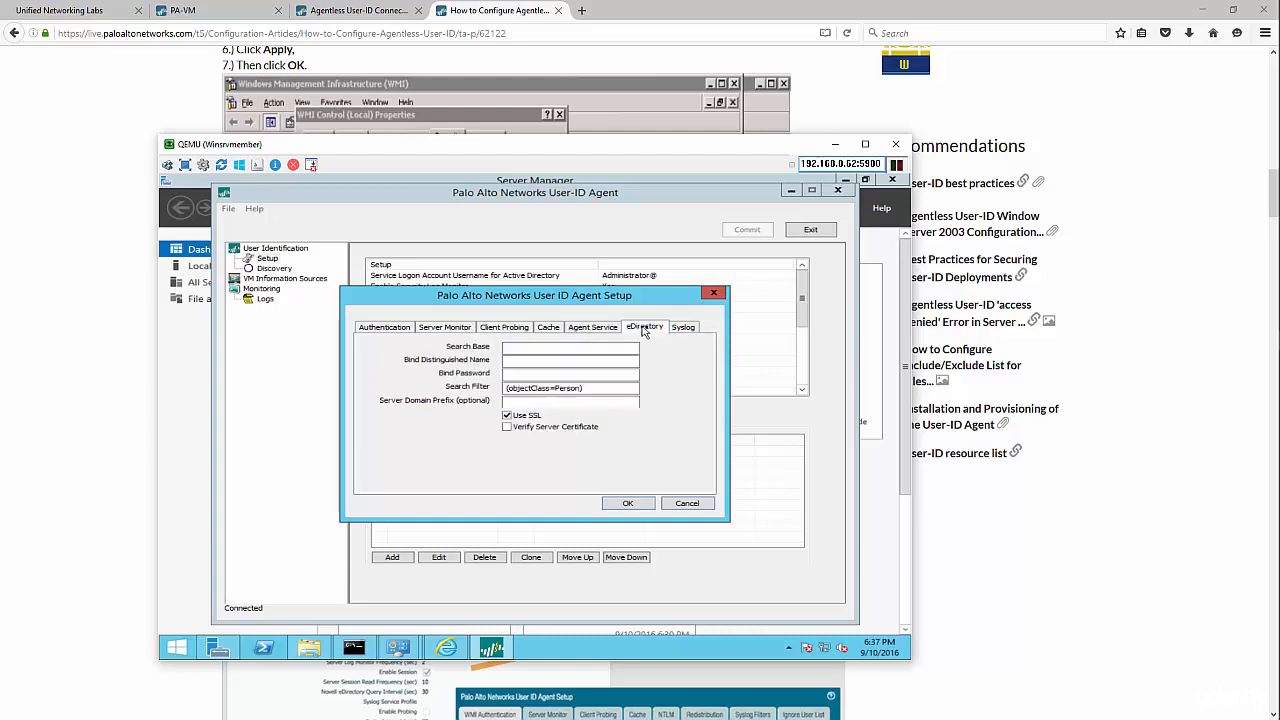
{"action": "left_click", "coordinate": [680, 331]}
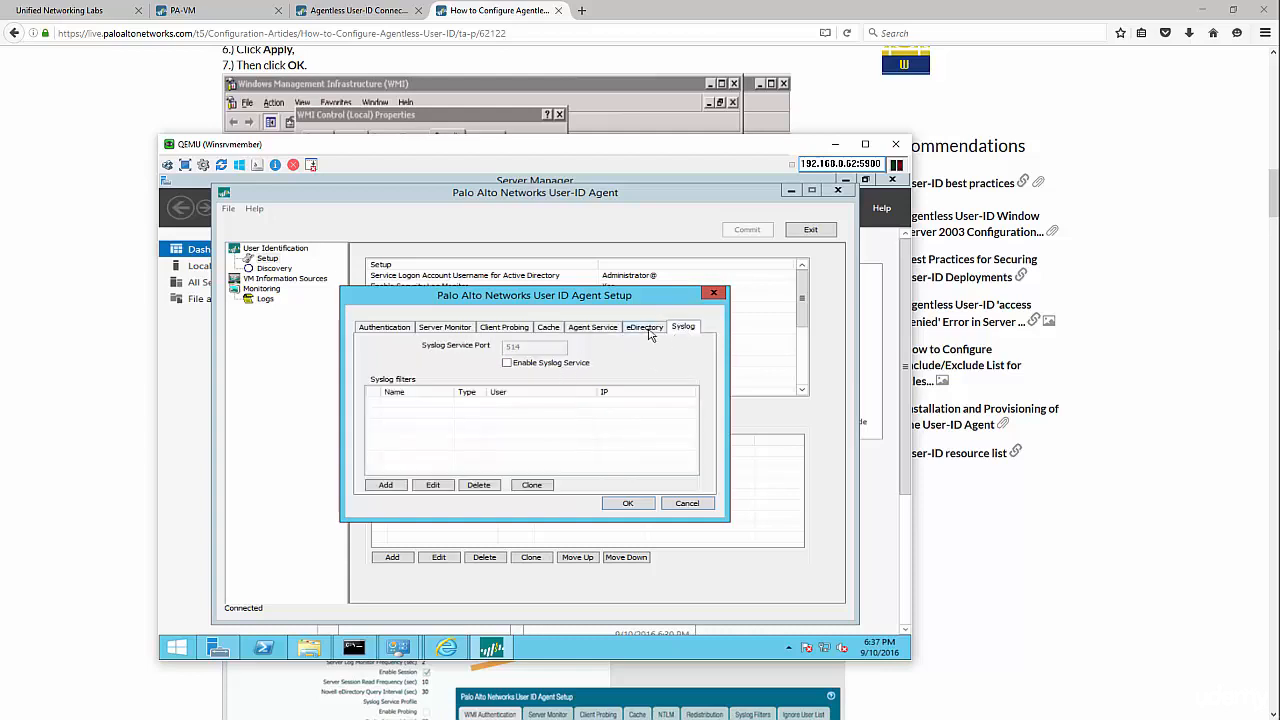
{"action": "left_click", "coordinate": [629, 504]}
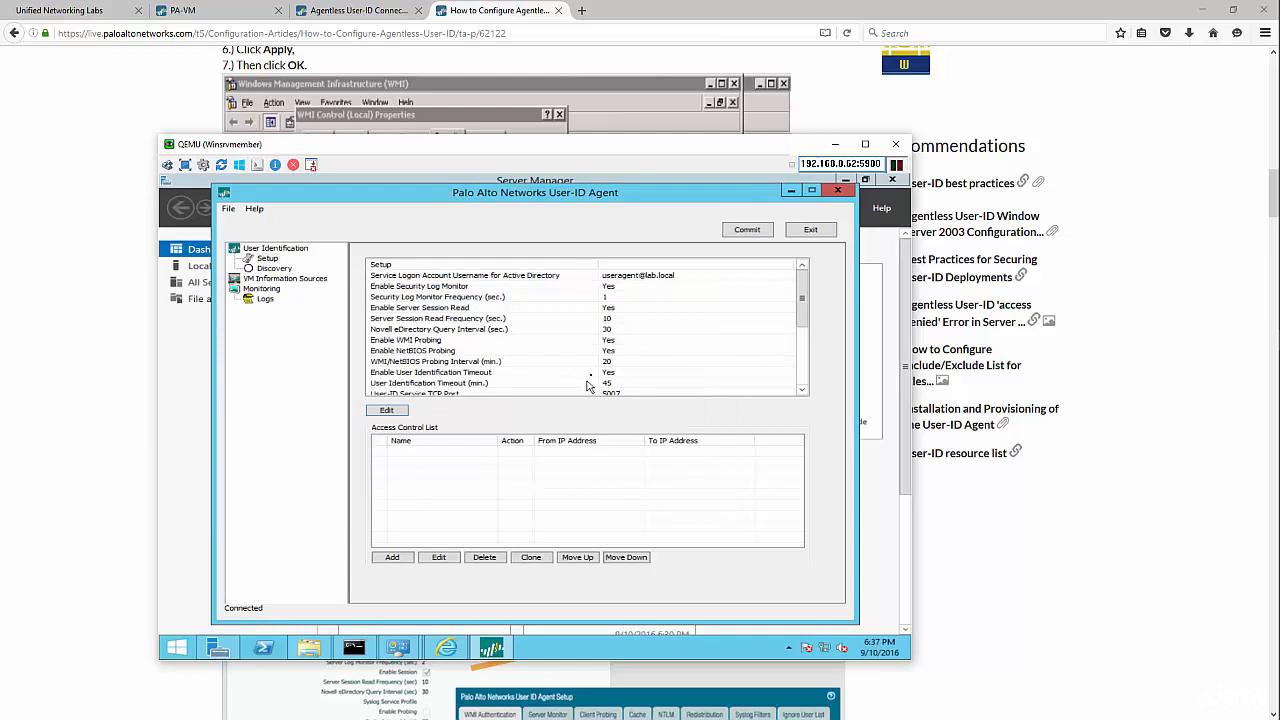
- Auto-discover and enable winlabdc.lab.local (192.168.1.10), then commit the agent configuration
{"action": "left_click", "coordinate": [254, 270]}
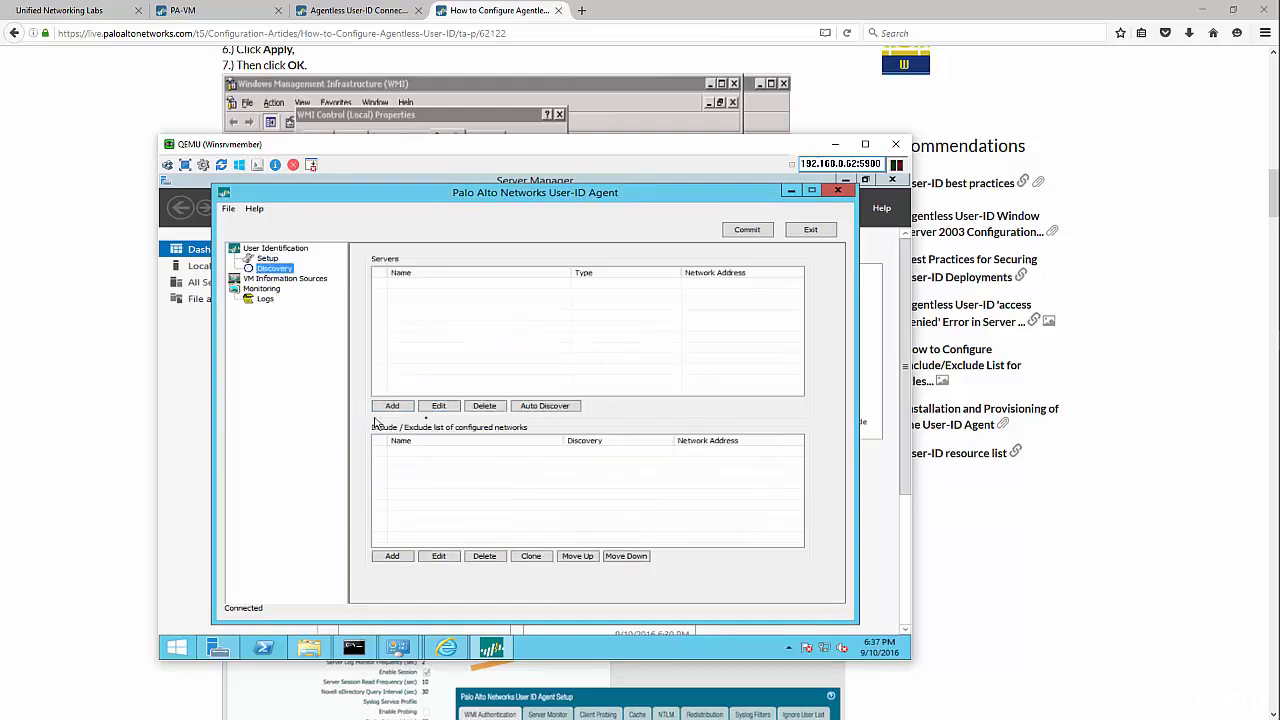
{"action": "left_click", "coordinate": [545, 405]}
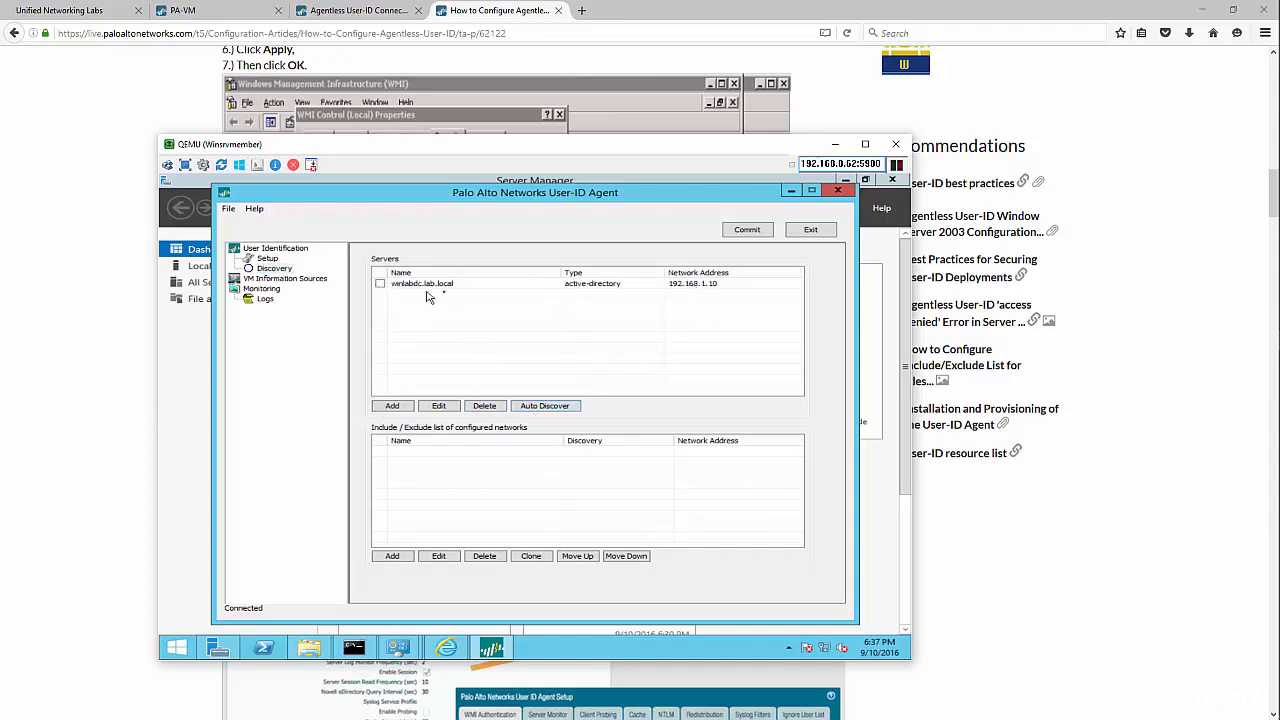
{"action": "left_click", "coordinate": [380, 285]}
{"action": "left_click", "coordinate": [745, 230]}
{"action": "key", "text": "Return"}
{"action": "left_click", "coordinate": [270, 259]}
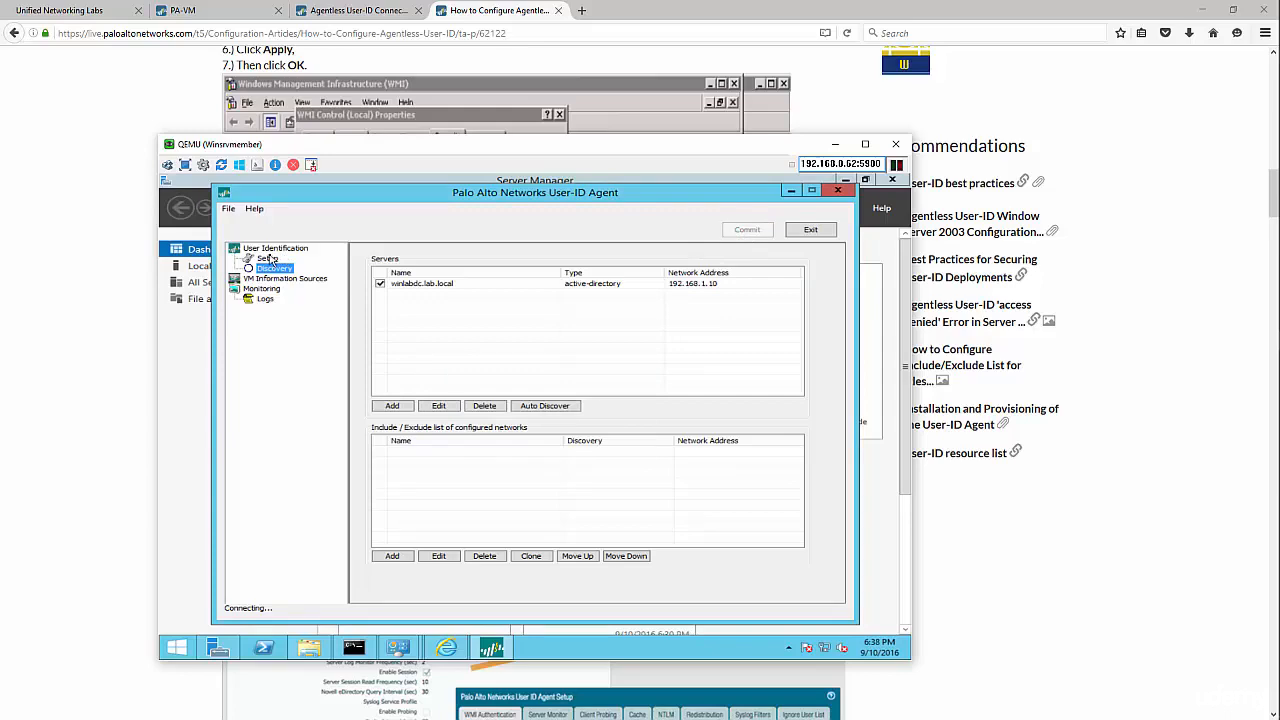
{"action": "left_click", "coordinate": [472, 277]}
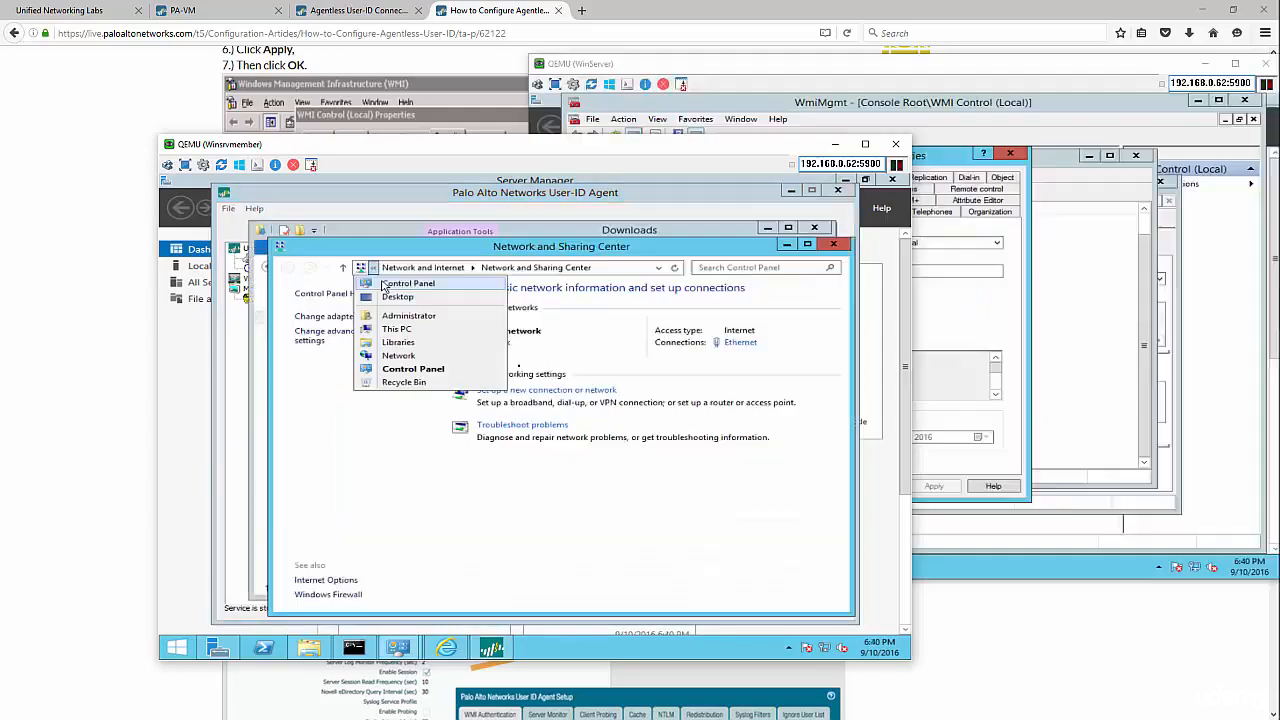
- Open local Services from Control Panel and review the User-ID Agent service's Log On settings
{"action": "left_click", "coordinate": [386, 287]}
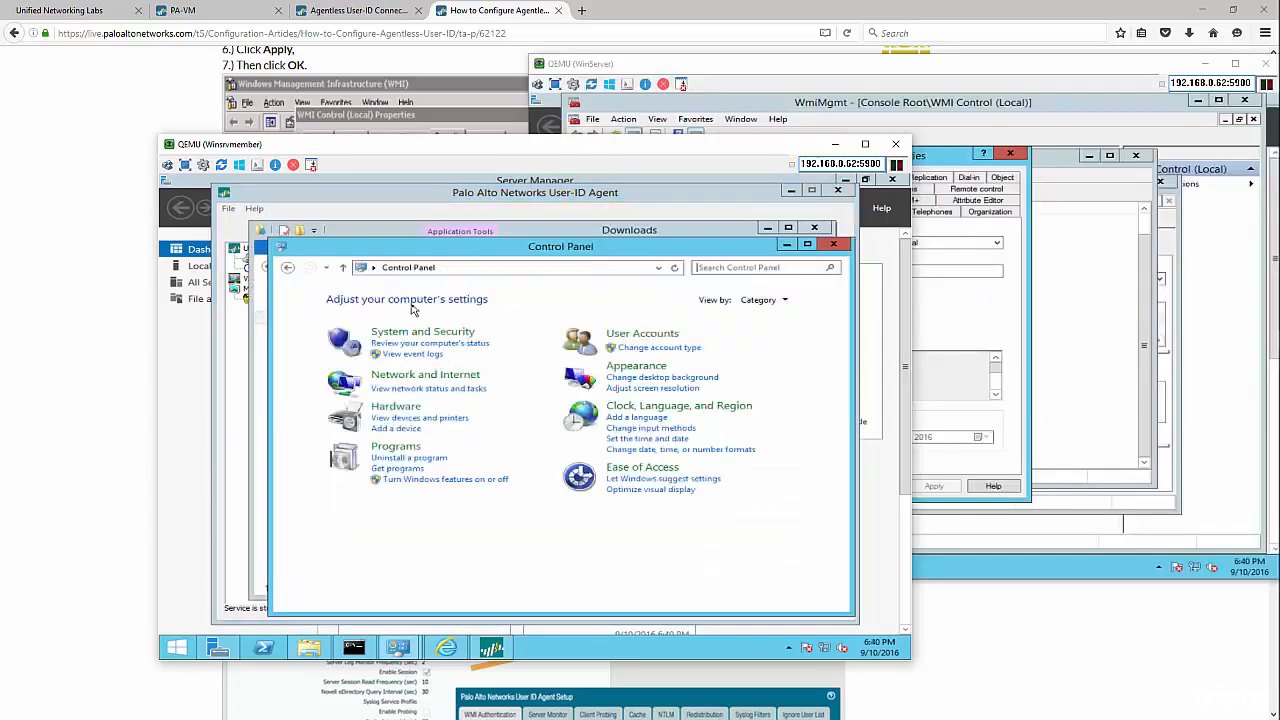
{"action": "left_click", "coordinate": [719, 269]}
{"action": "type", "text": "services"}
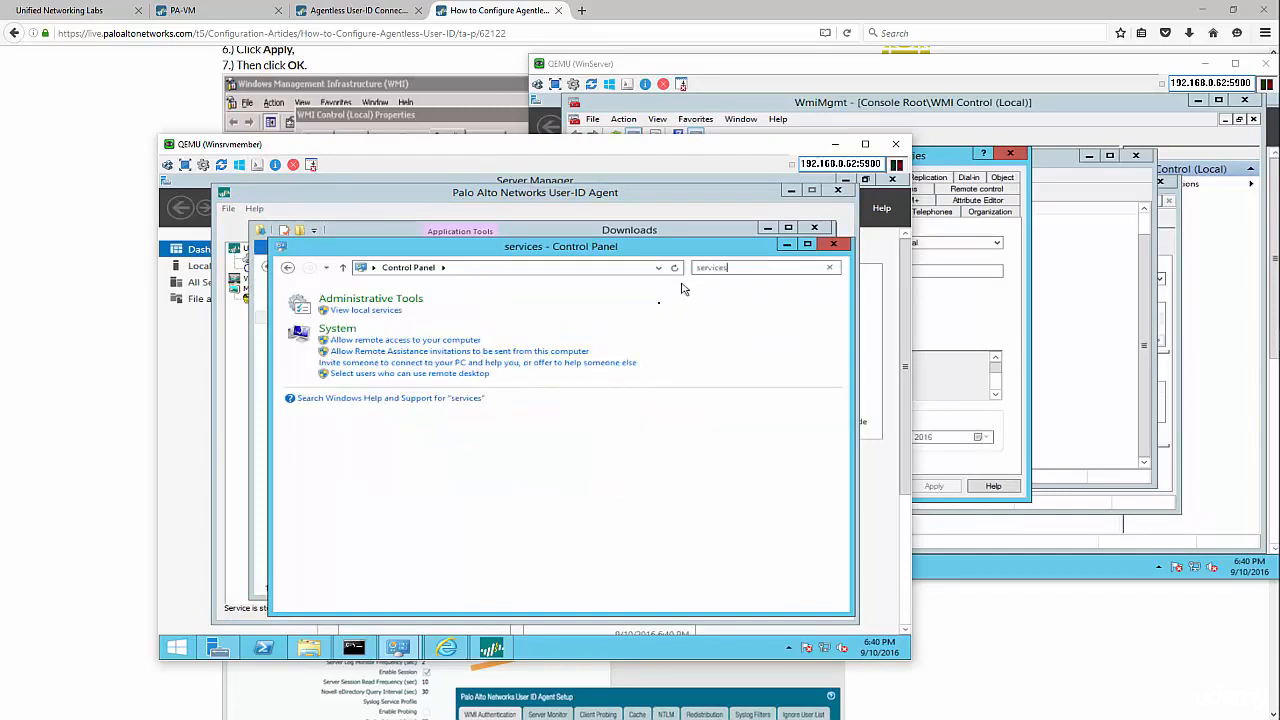
{"action": "left_click", "coordinate": [366, 310]}
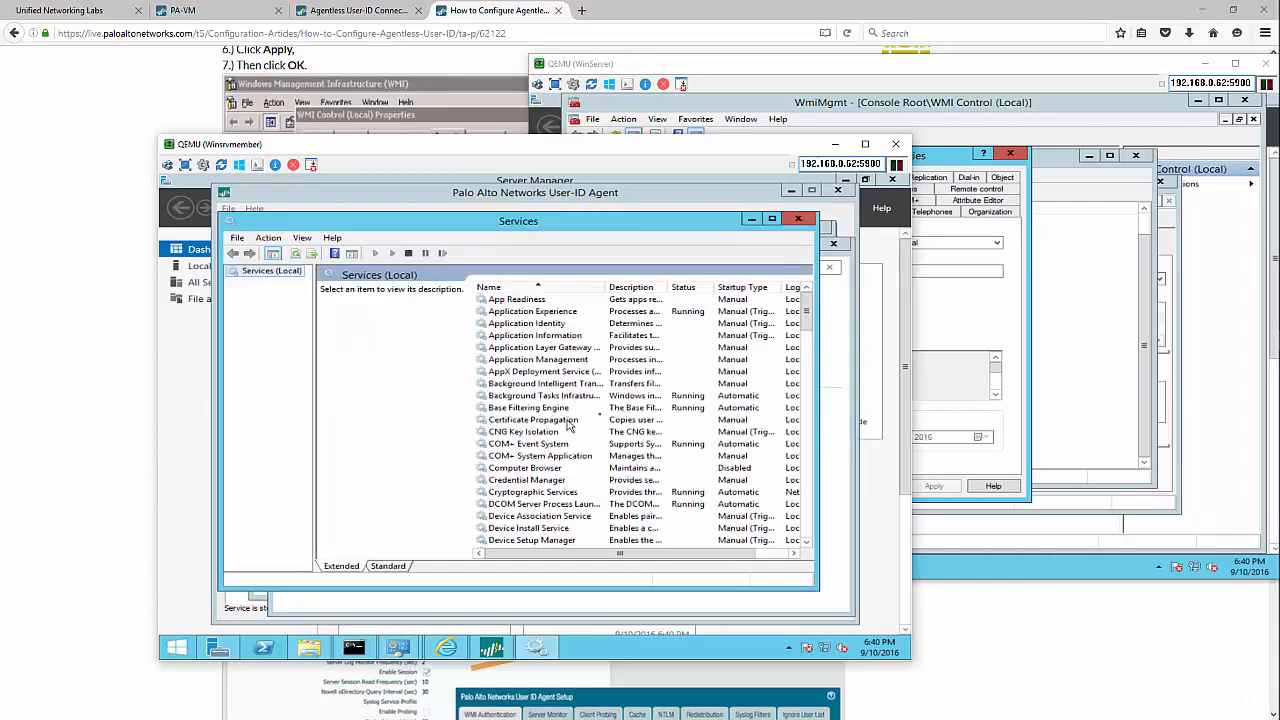
{"action": "left_click_drag", "start_coordinate": [804, 314], "coordinate": [805, 482]}
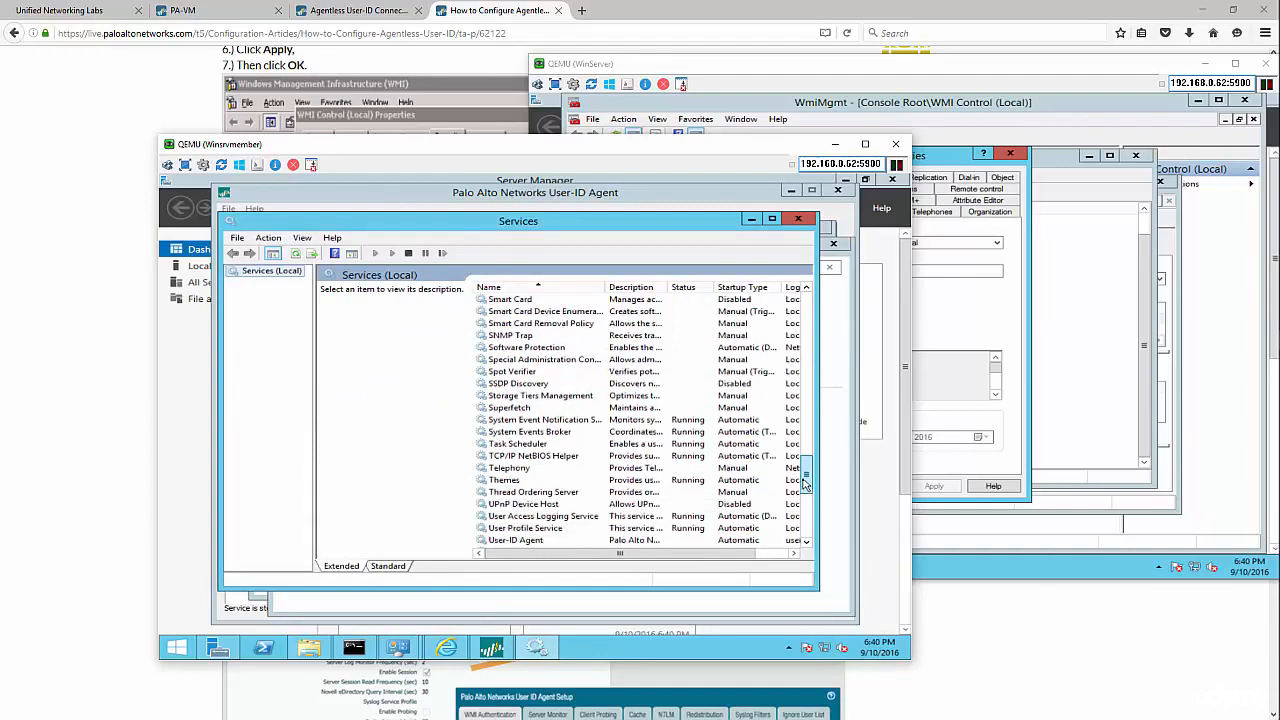
{"action": "double_click", "coordinate": [566, 541]}
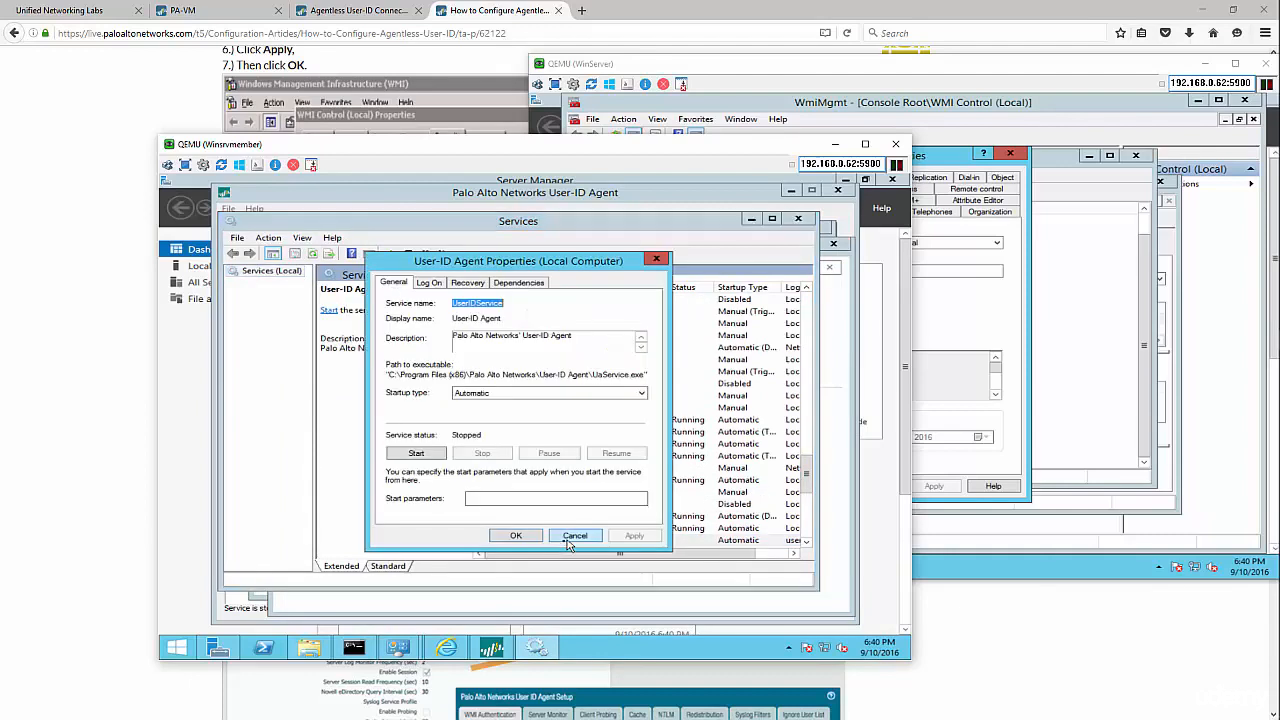
{"action": "left_click", "coordinate": [429, 282]}
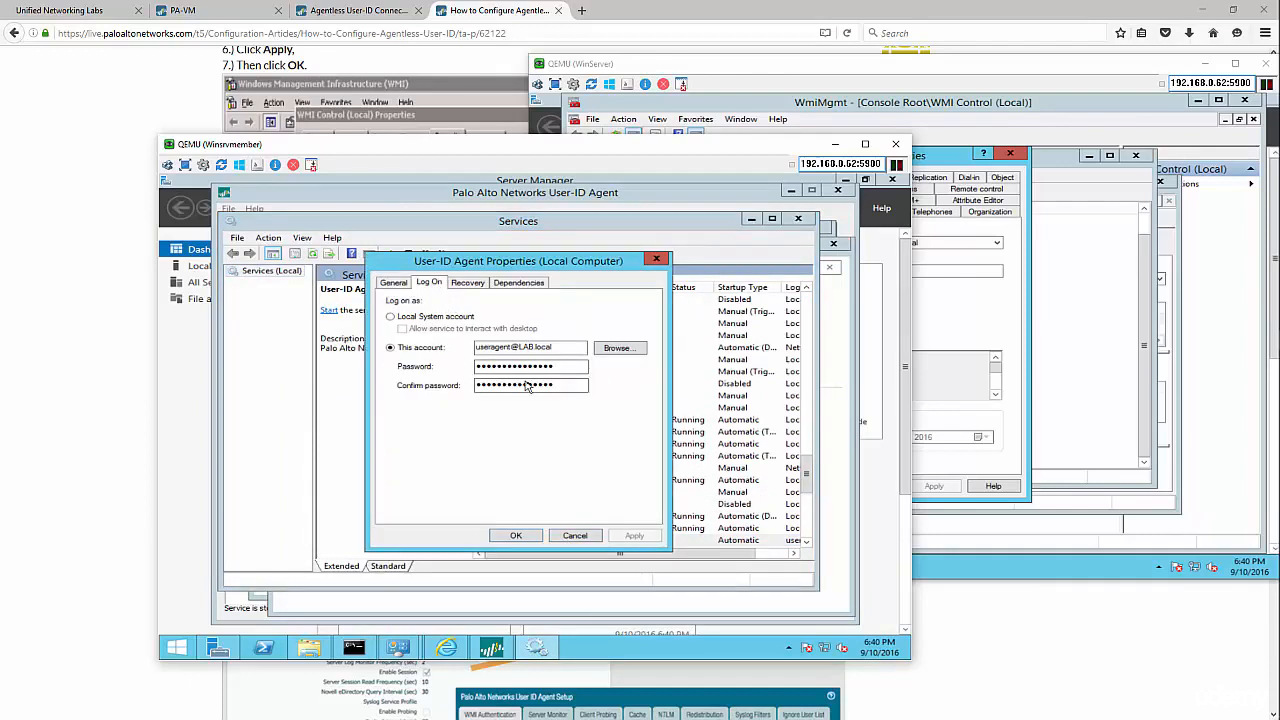
{"action": "left_click", "coordinate": [532, 388]}
{"action": "left_click", "coordinate": [390, 317]}
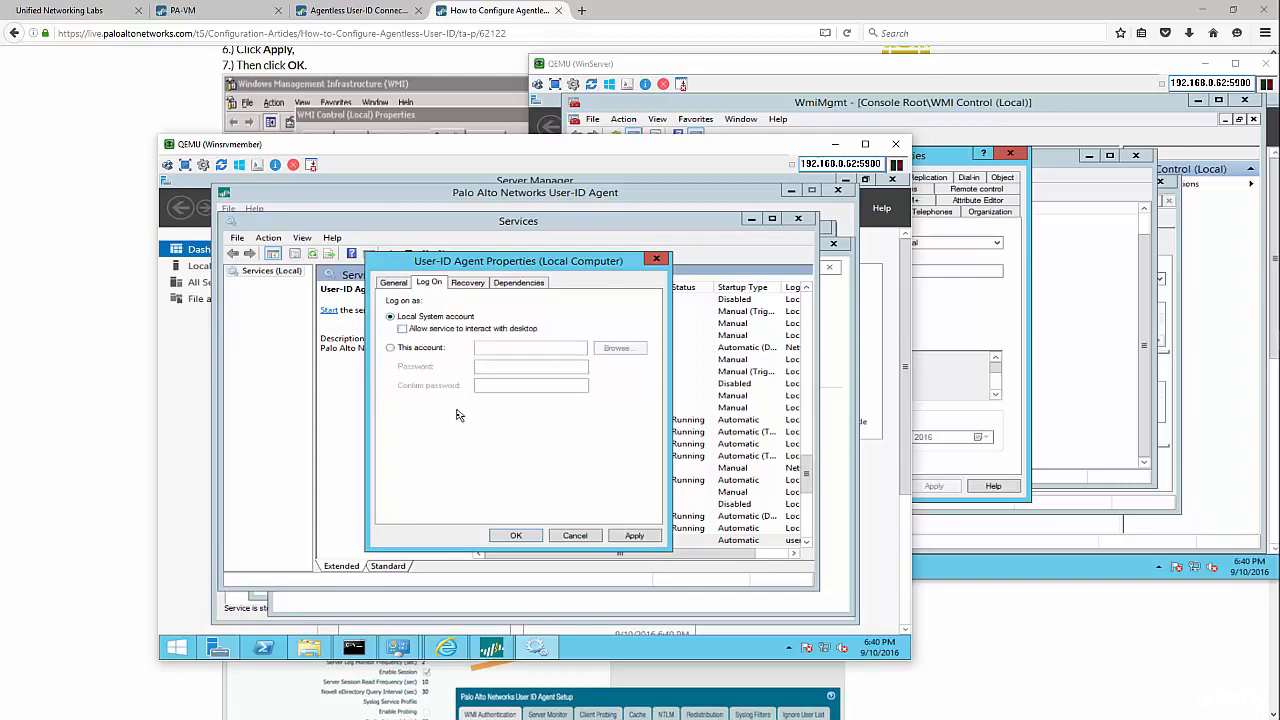
{"action": "left_click", "coordinate": [533, 538]}
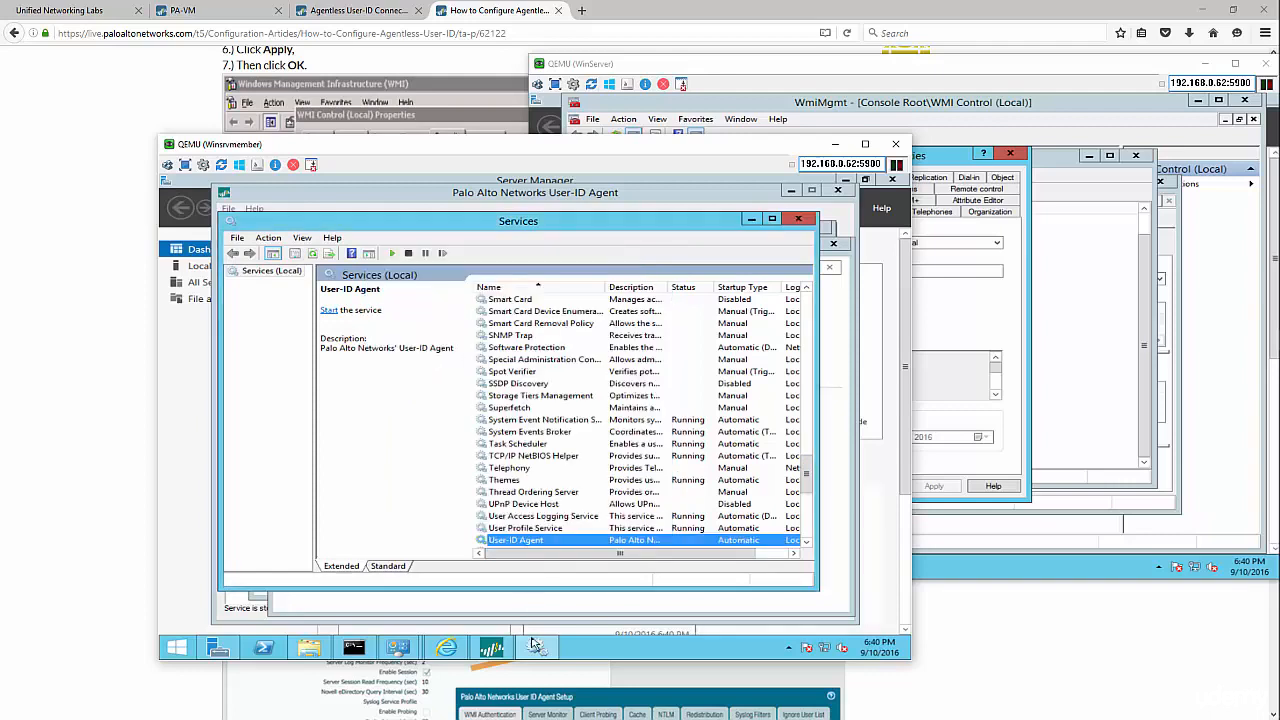
- Start the User-ID Agent service from the Services list
{"action": "left_click", "coordinate": [537, 648]}
{"action": "left_click", "coordinate": [537, 648]}
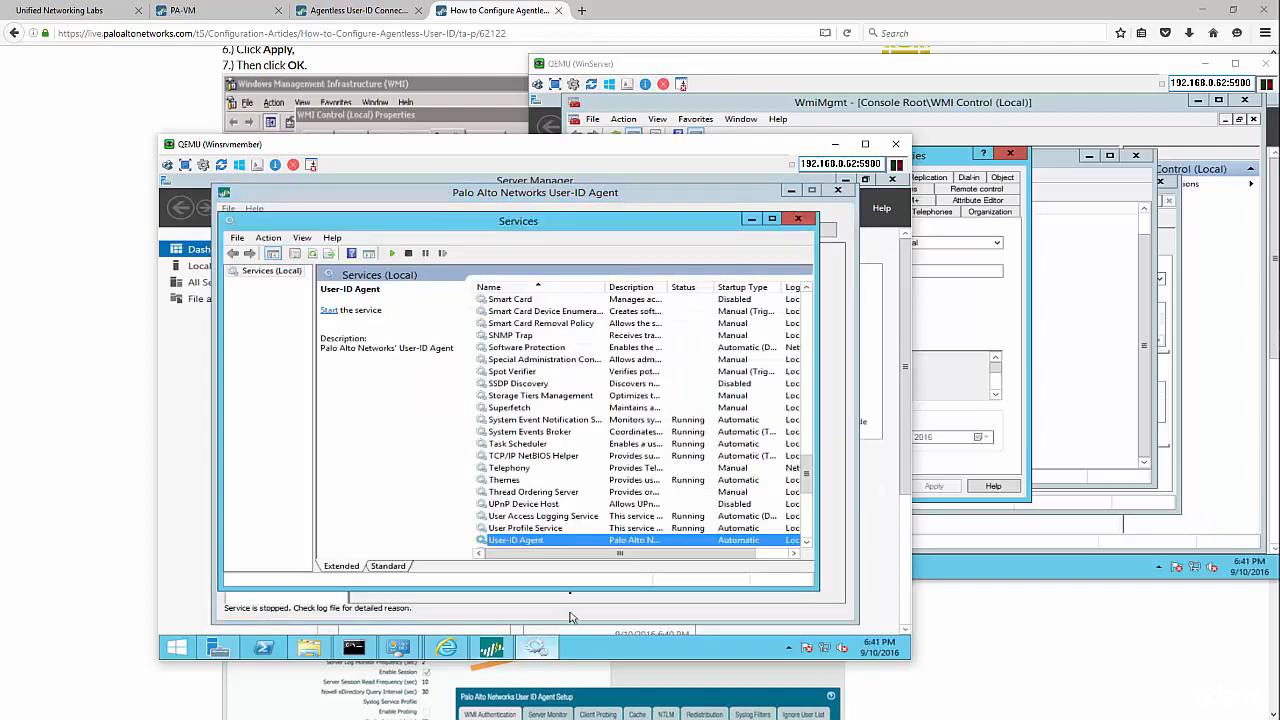
{"action": "right_click", "coordinate": [561, 540]}
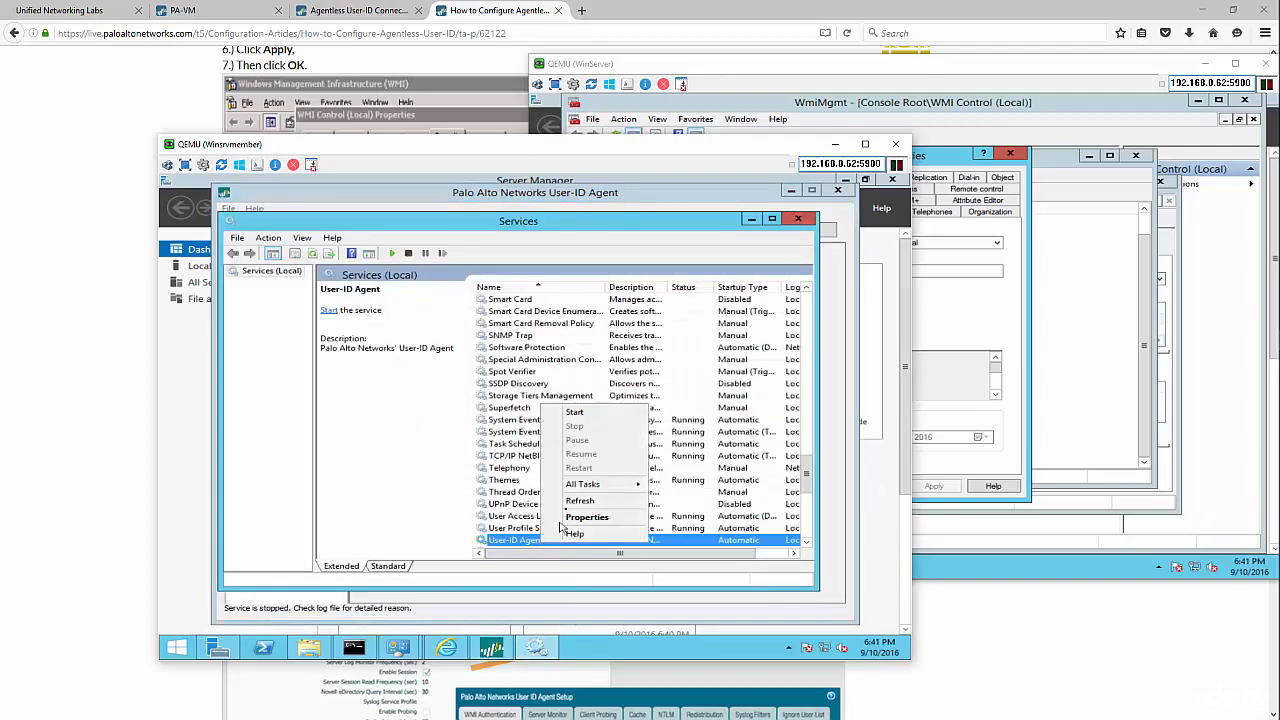
{"action": "left_click", "coordinate": [586, 412]}
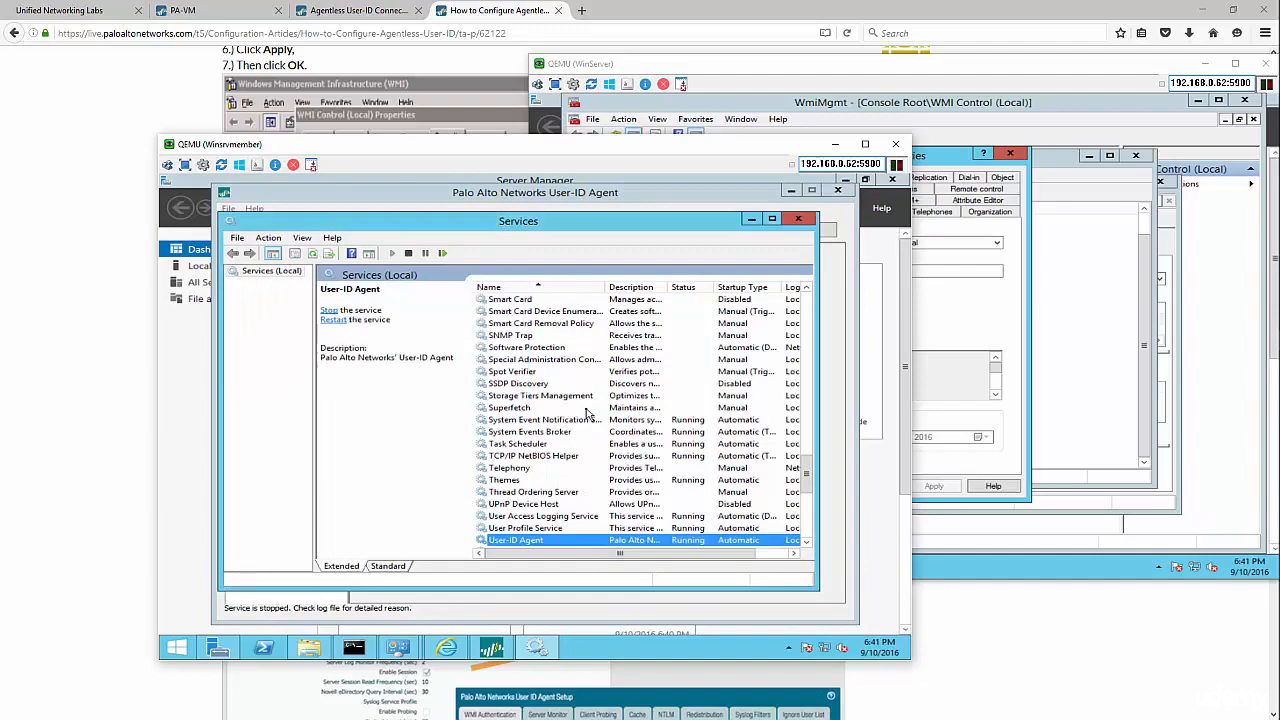
{"action": "left_click", "coordinate": [624, 614]}
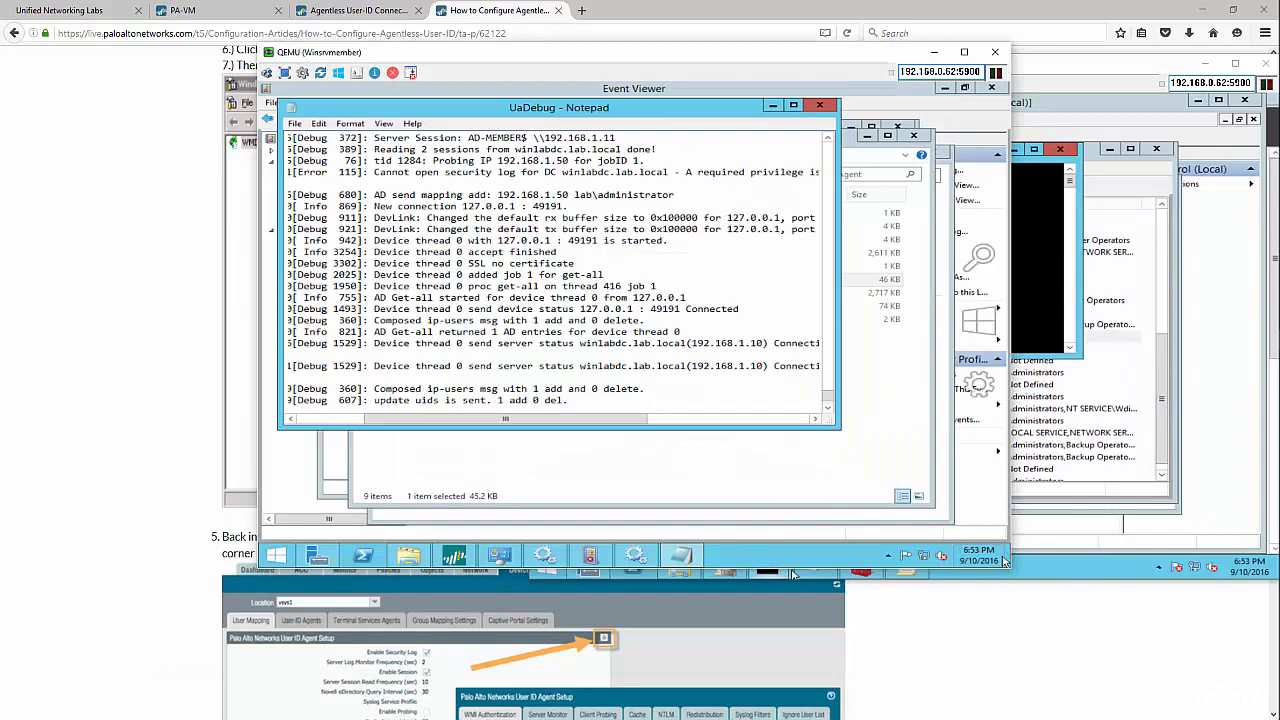
- On the domain controller, begin creating a new user in the Users container
{"action": "left_click", "coordinate": [1057, 568]}
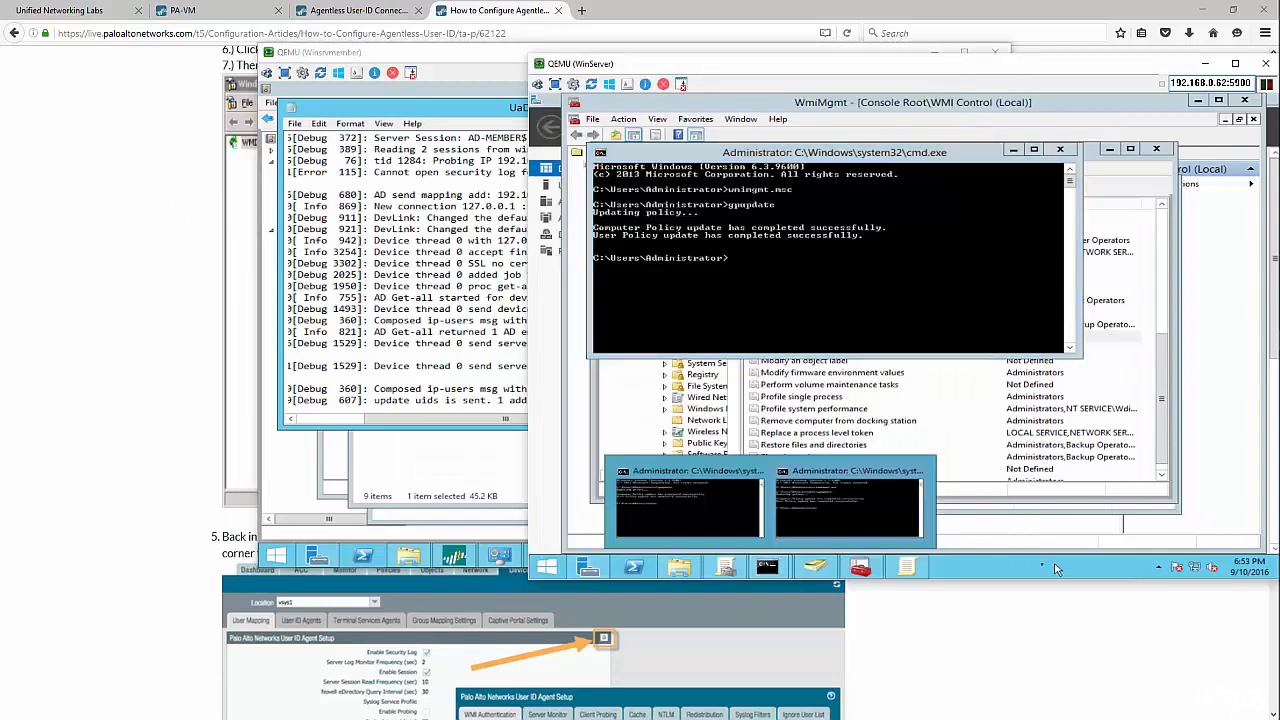
{"action": "left_click", "coordinate": [906, 567]}
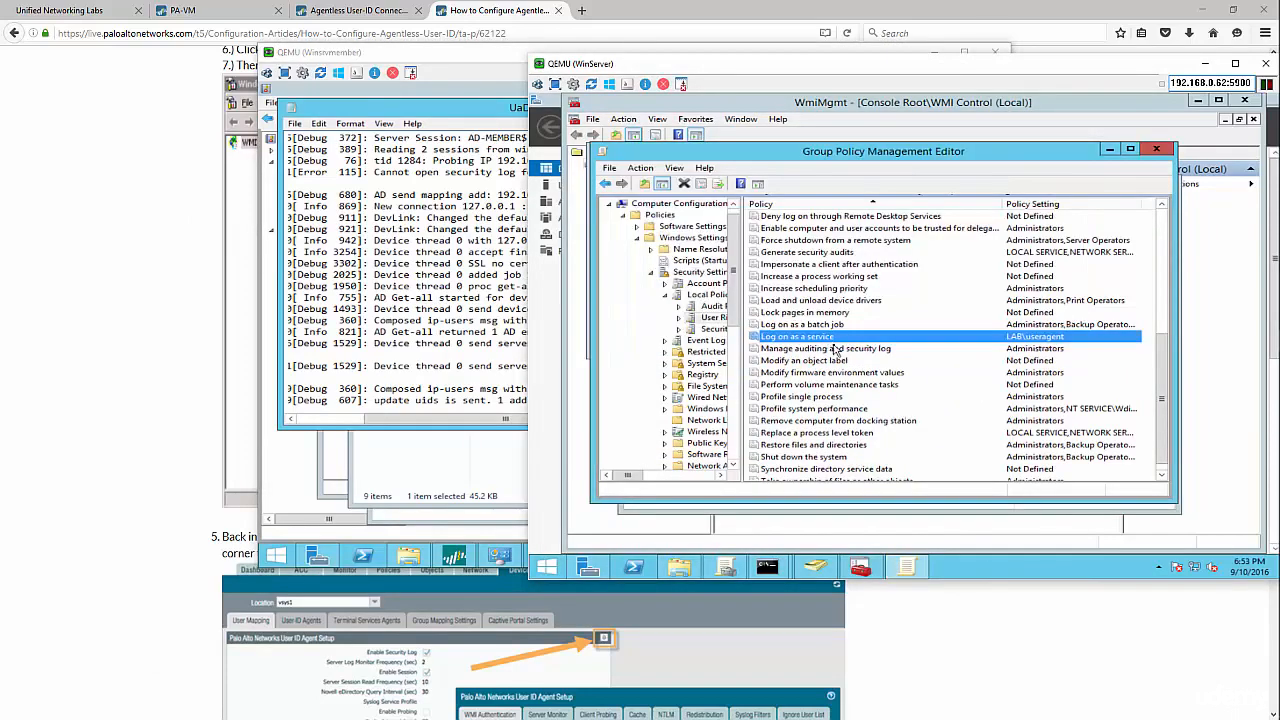
{"action": "left_click", "coordinate": [818, 568]}
{"action": "right_click", "coordinate": [630, 337]}
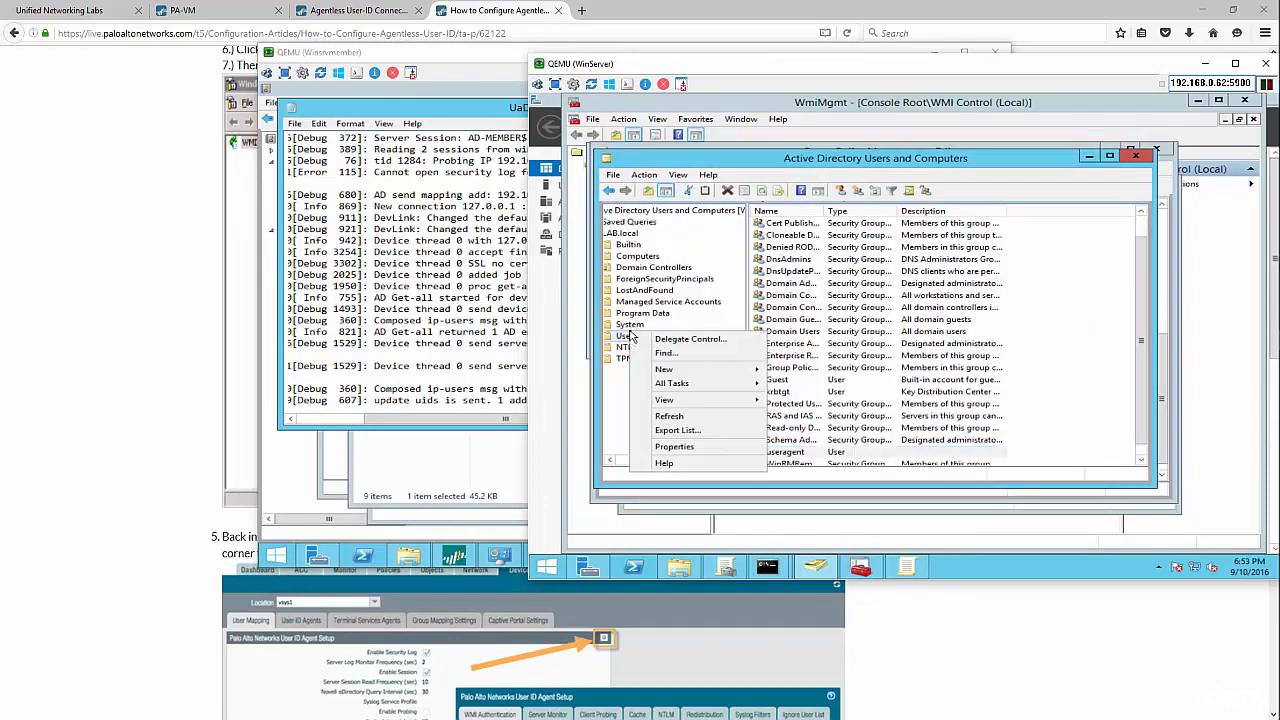
{"action": "mouse_move", "coordinate": [679, 372]}
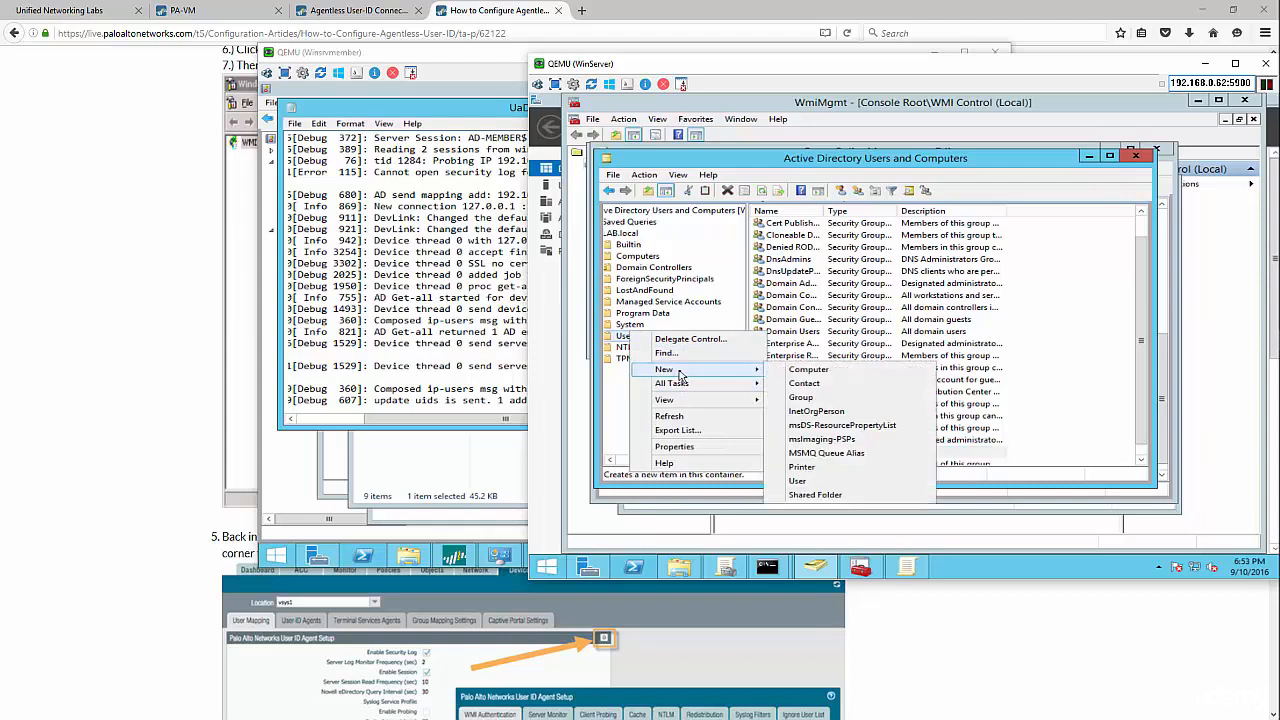
{"action": "left_click", "coordinate": [840, 484]}
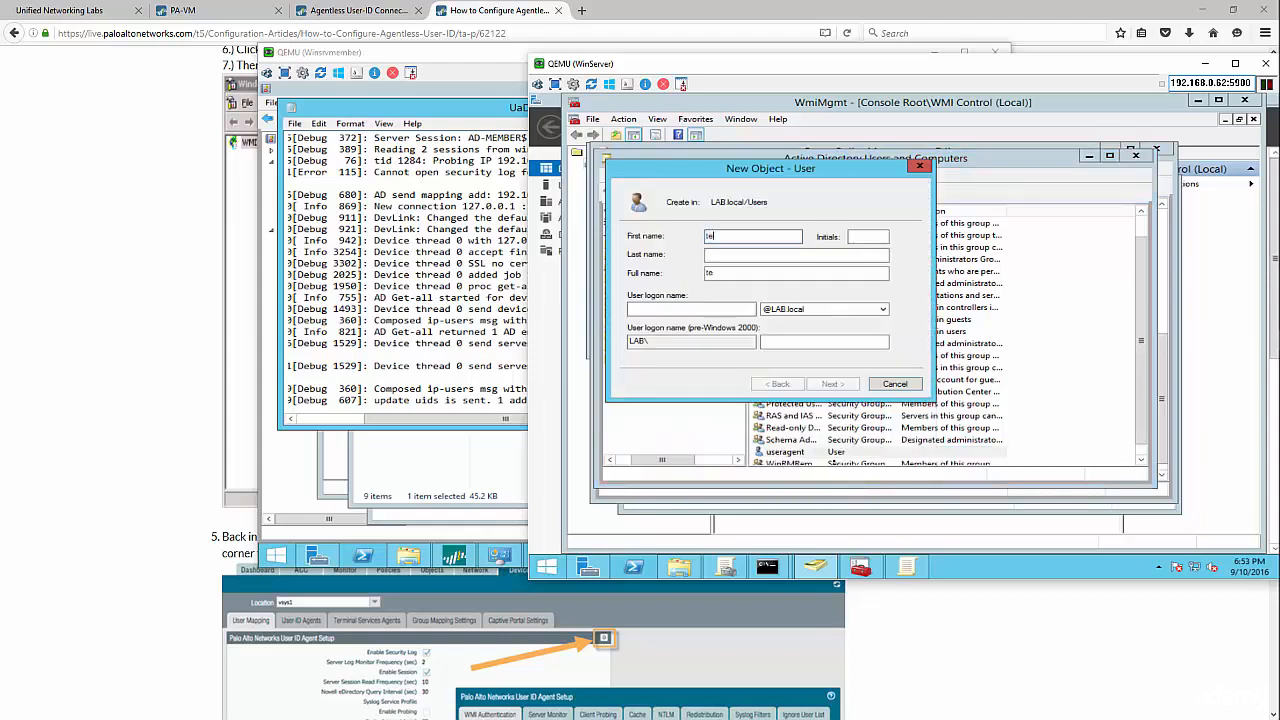
- Enter the logon name testuser1 and set the account password
{"action": "key", "text": "Tab"}
{"action": "key", "text": "Tab"}
{"action": "key", "text": "Tab"}
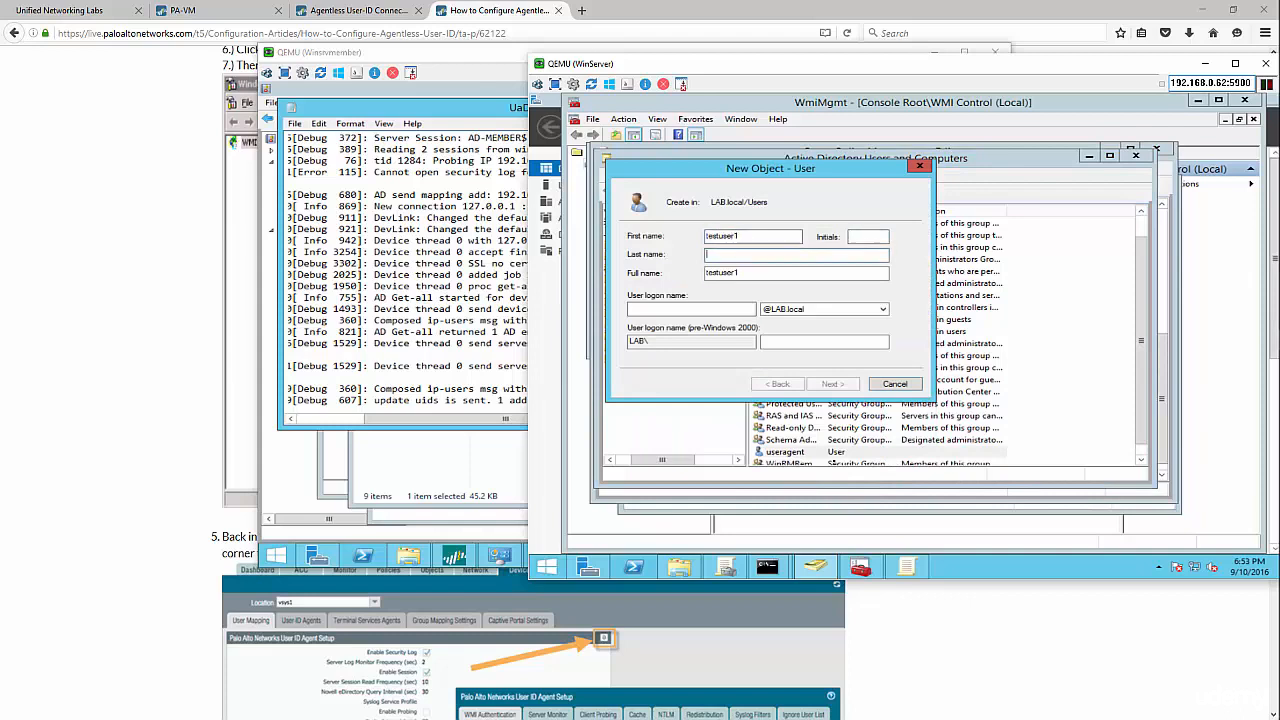
{"action": "type", "text": "testuser1"}
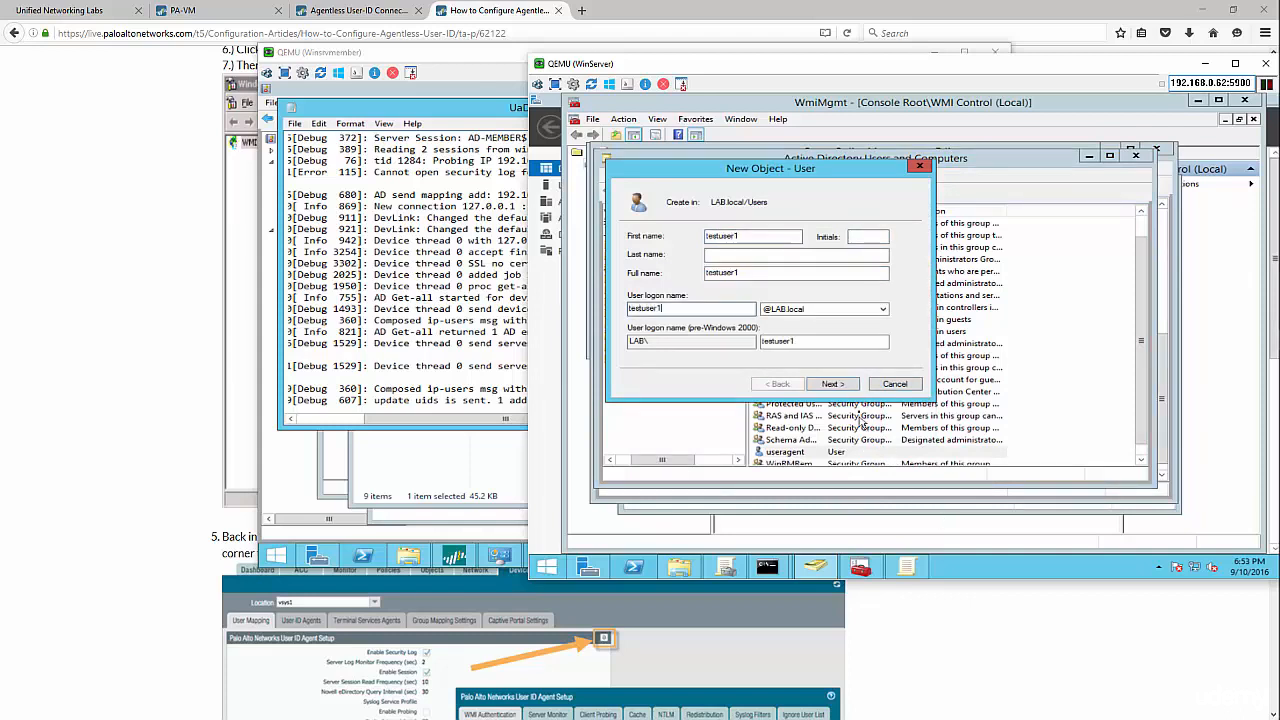
{"action": "left_click", "coordinate": [841, 387]}
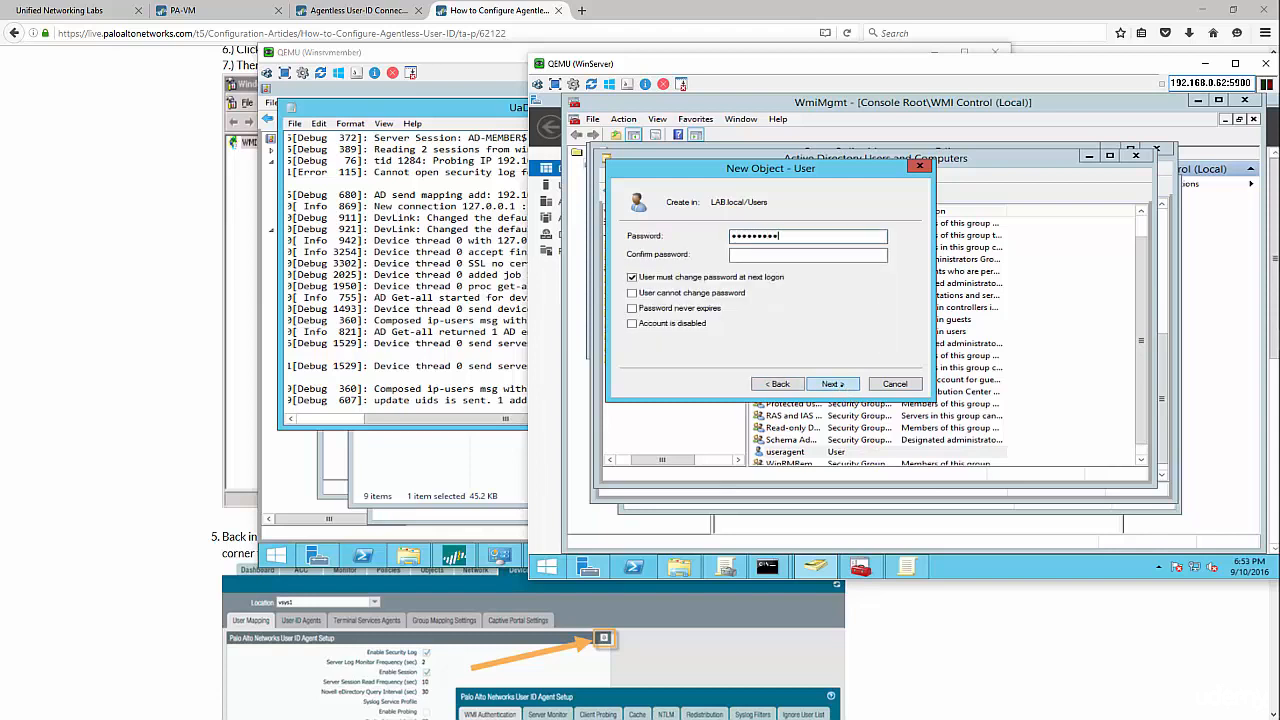
{"action": "key", "text": "Tab"}
{"action": "type", "text": "*******"}
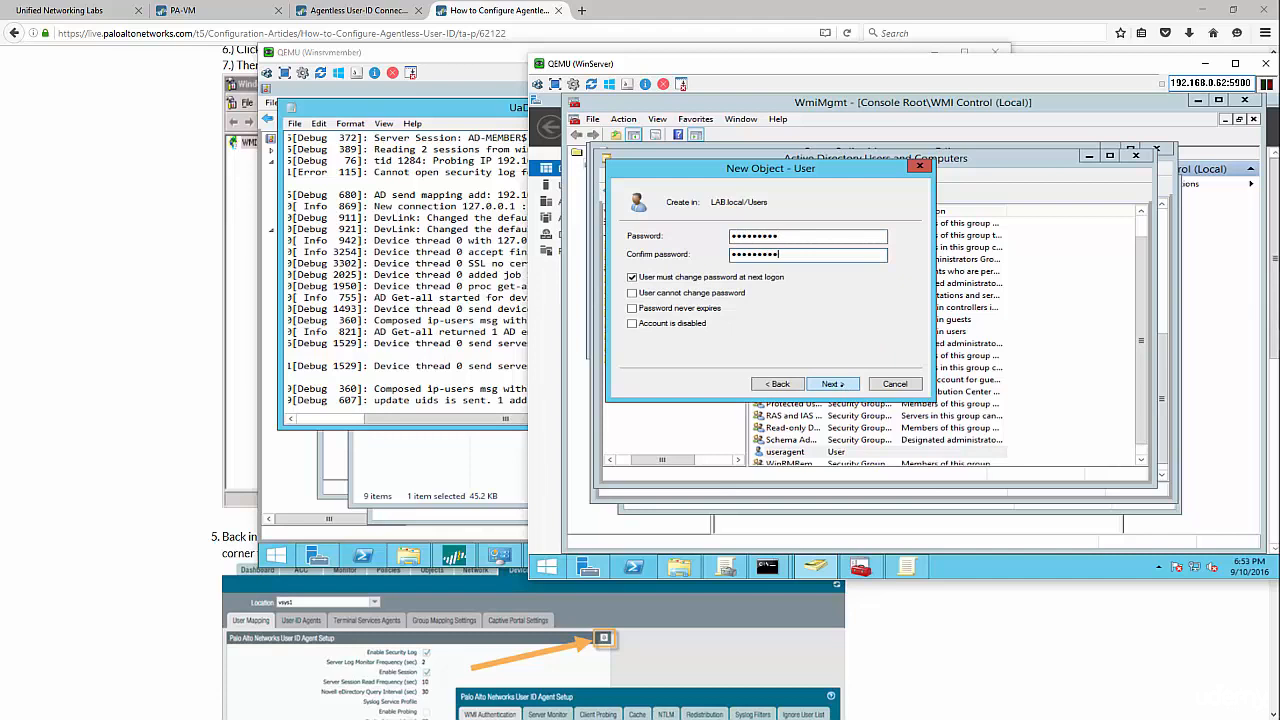
- Clear 'must change password at next logon', tick 'cannot change password', and finish creating the user
{"action": "left_click", "coordinate": [632, 278]}
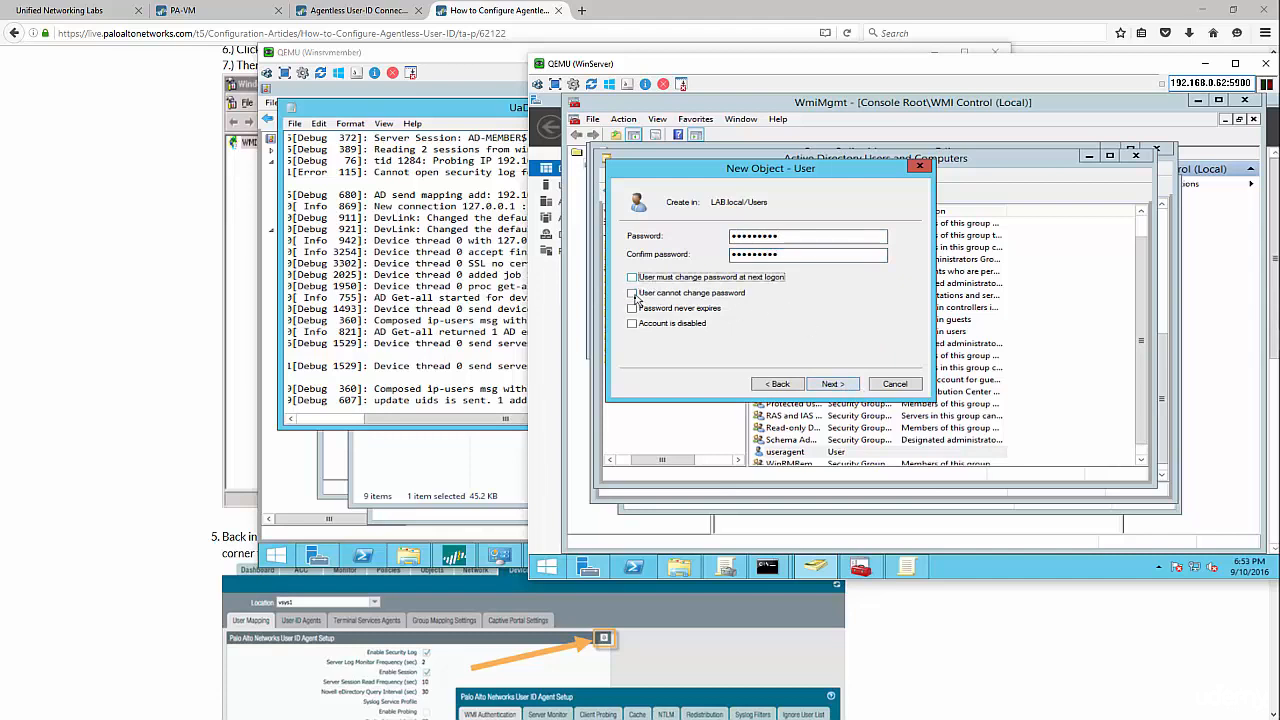
{"action": "left_click", "coordinate": [633, 294]}
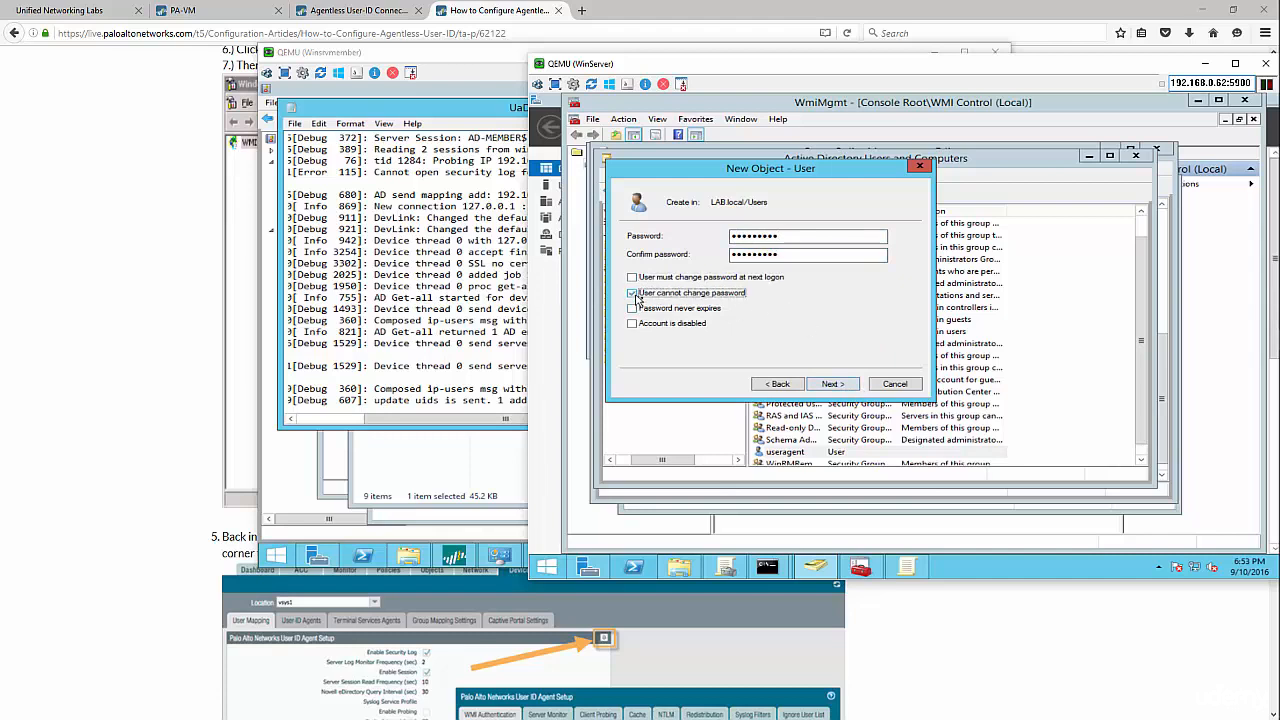
{"action": "left_click", "coordinate": [848, 387]}
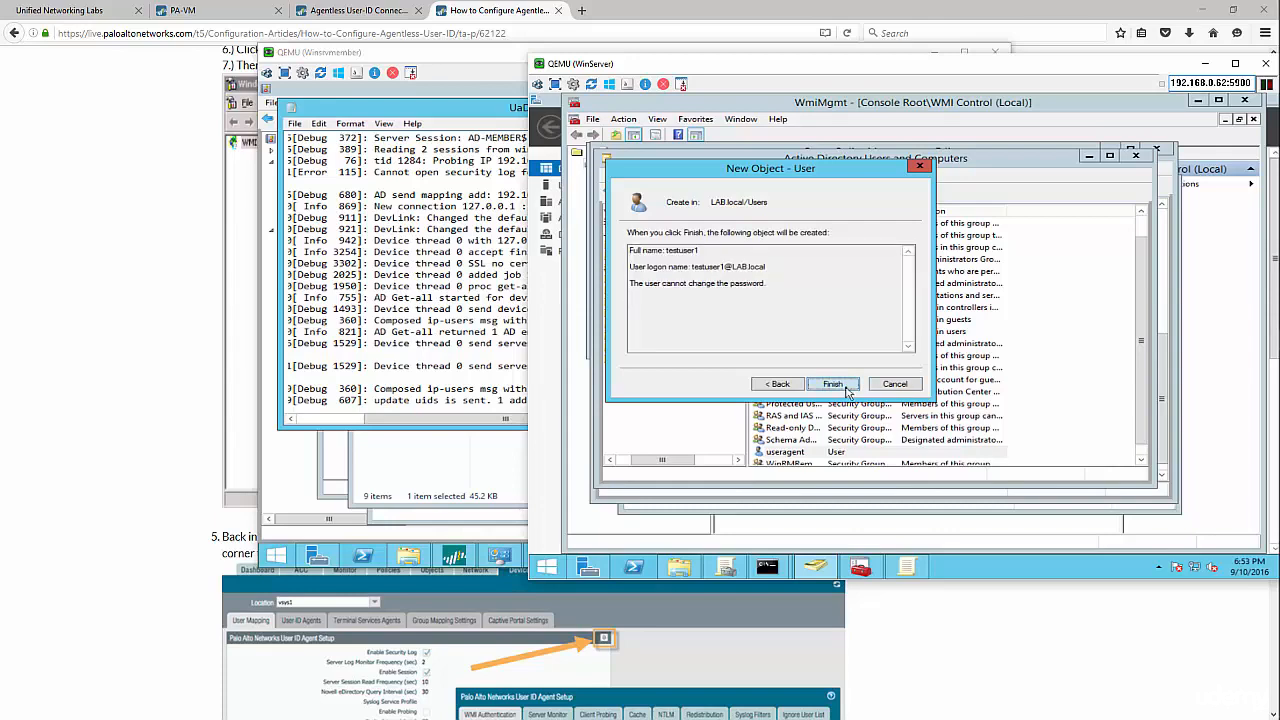
{"action": "left_click", "coordinate": [845, 388]}
{"action": "left_click", "coordinate": [475, 461]}
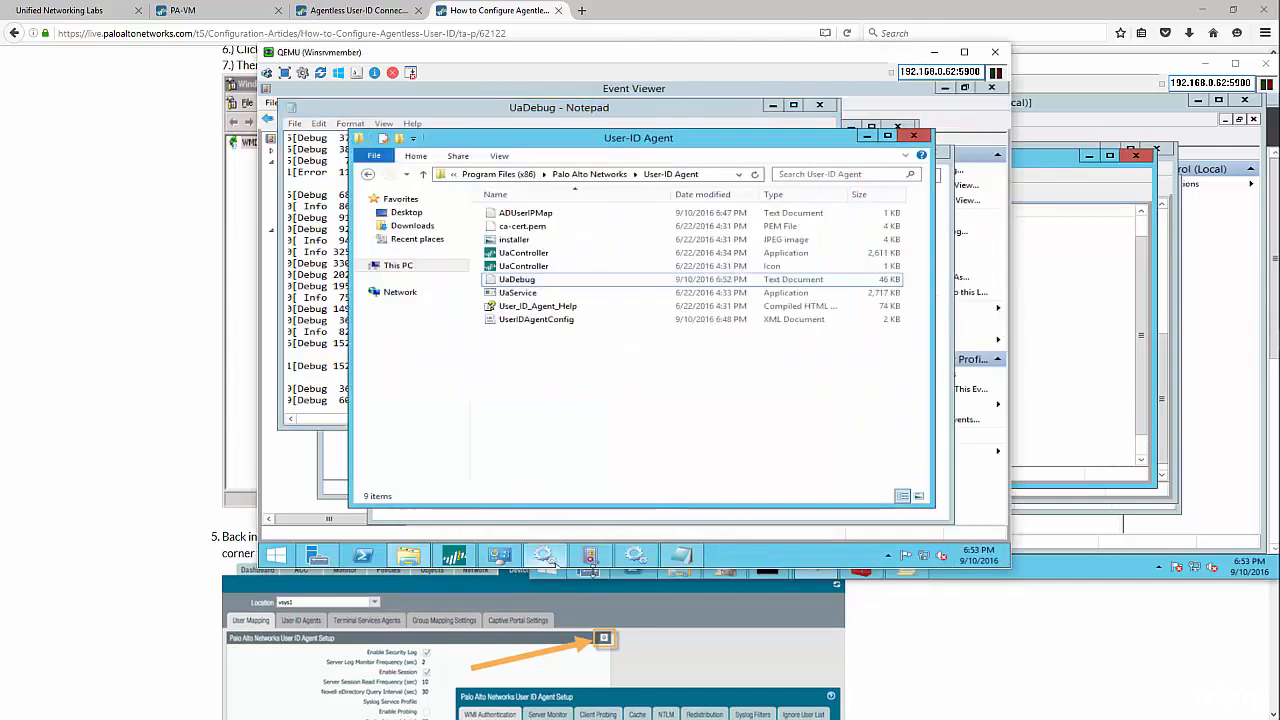
- Switch to the Windows 8 VM and leave the Administrator sign-in screen
{"action": "mouse_move", "coordinate": [517, 561]}
{"action": "mouse_move", "coordinate": [405, 561]}
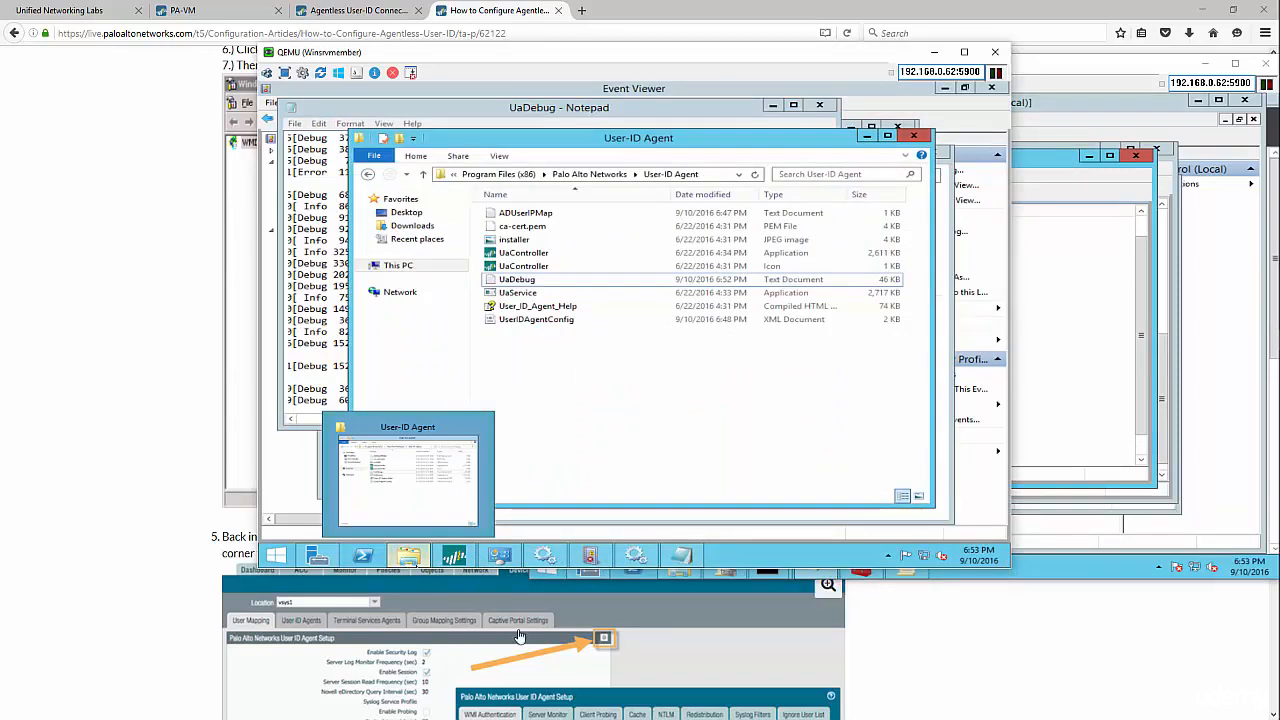
{"action": "mouse_move", "coordinate": [1277, 372]}
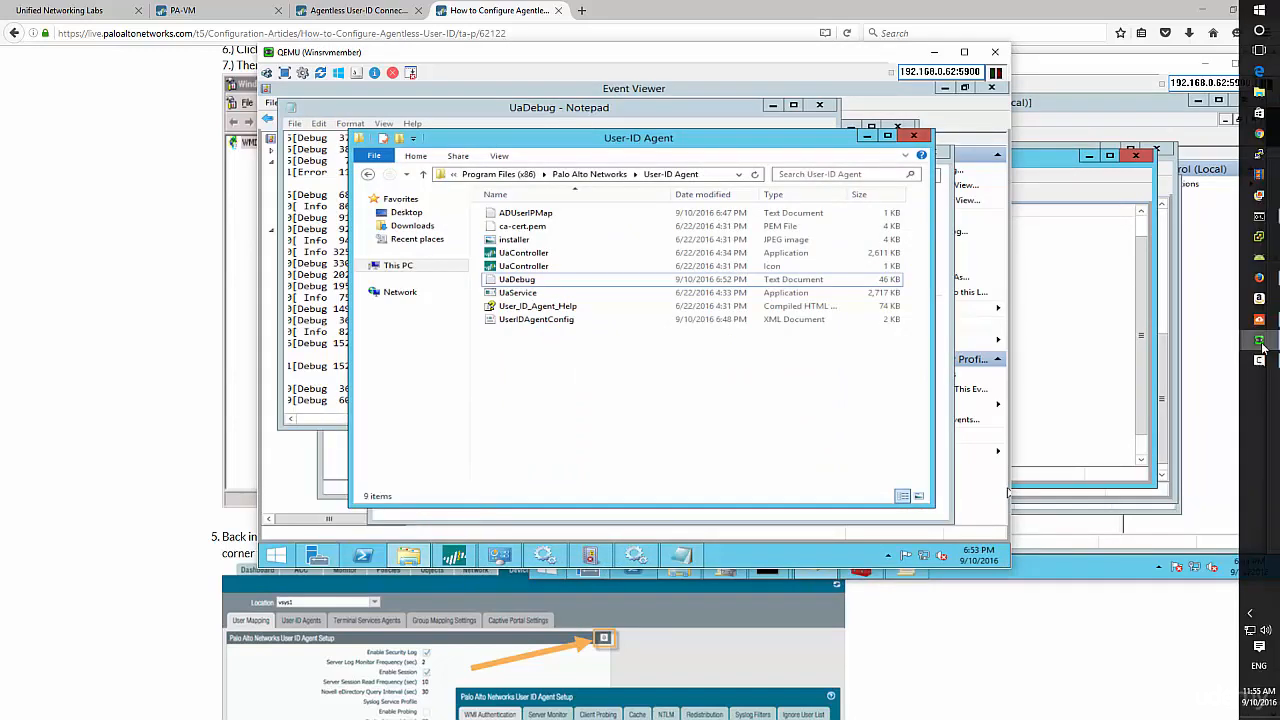
{"action": "left_click", "coordinate": [1260, 340]}
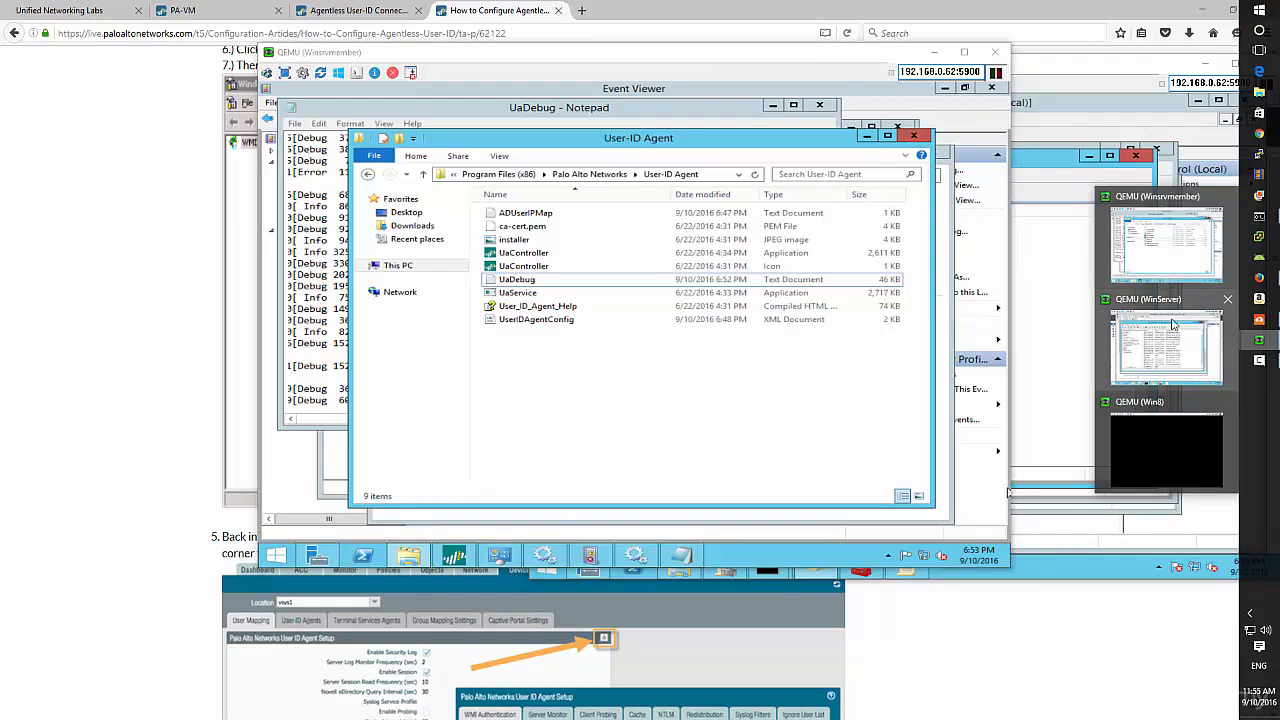
{"action": "left_click", "coordinate": [1155, 428]}
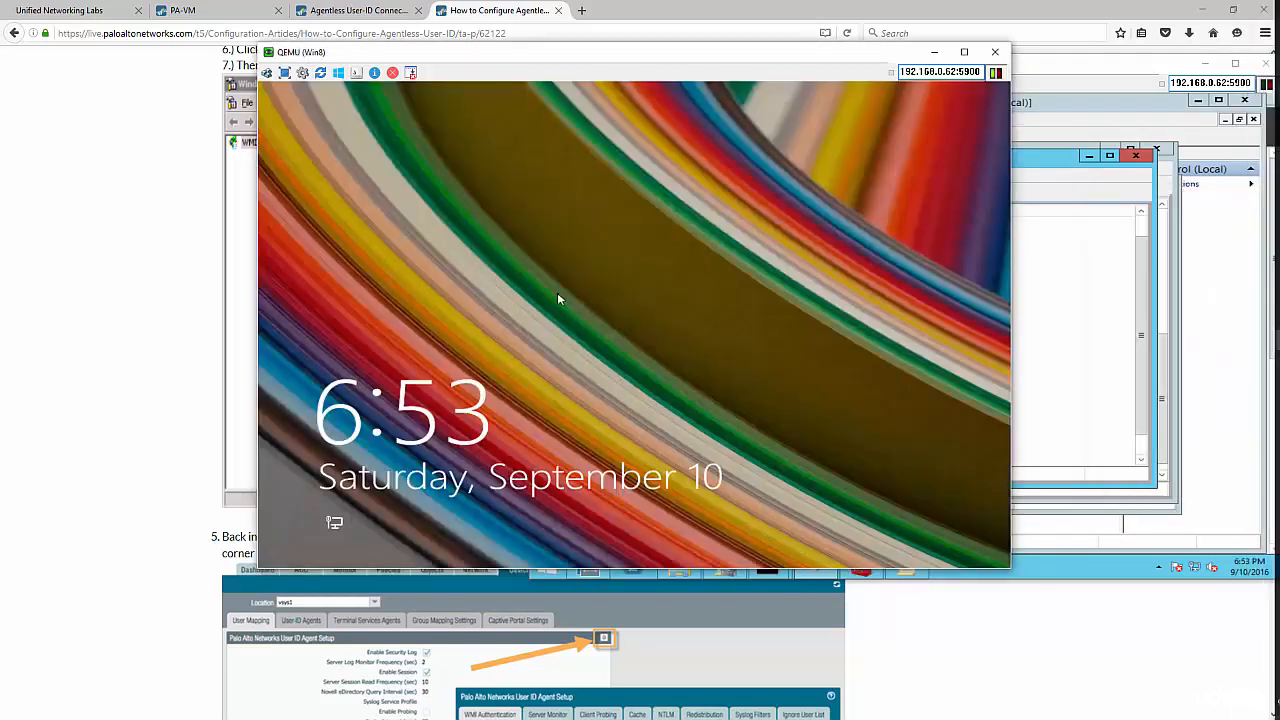
{"action": "left_click", "coordinate": [555, 293]}
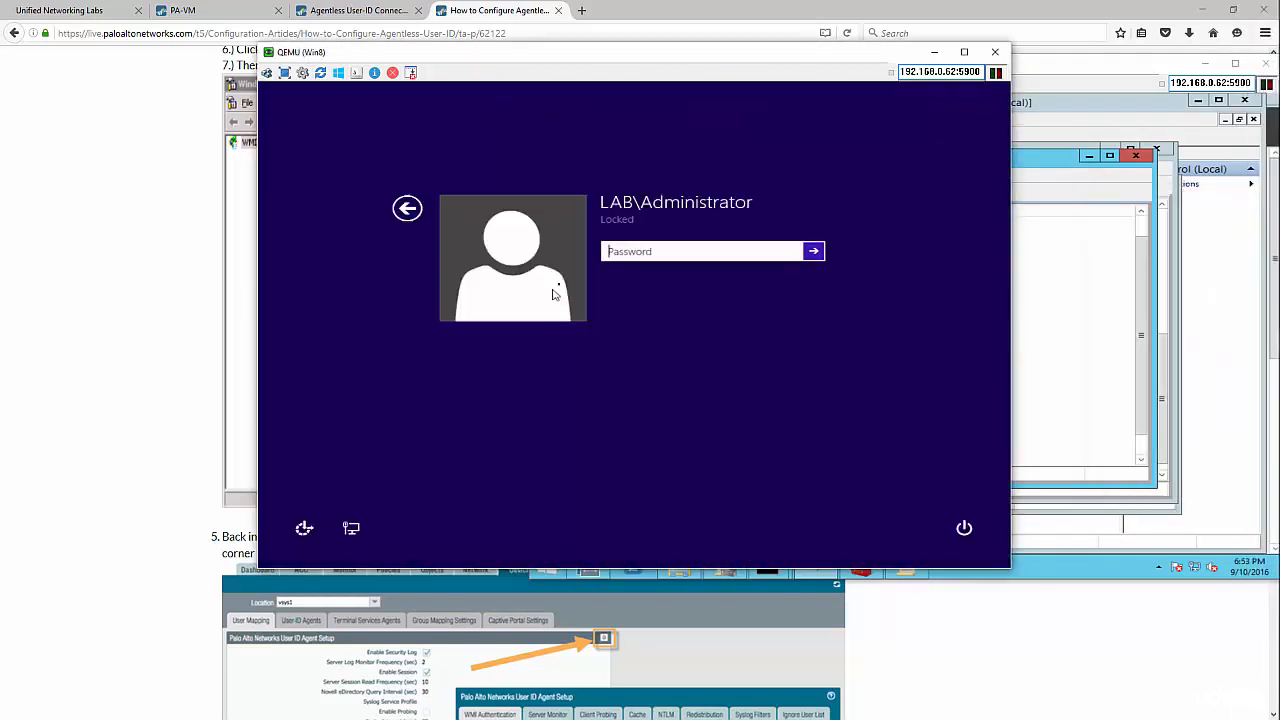
{"action": "left_click", "coordinate": [408, 209]}
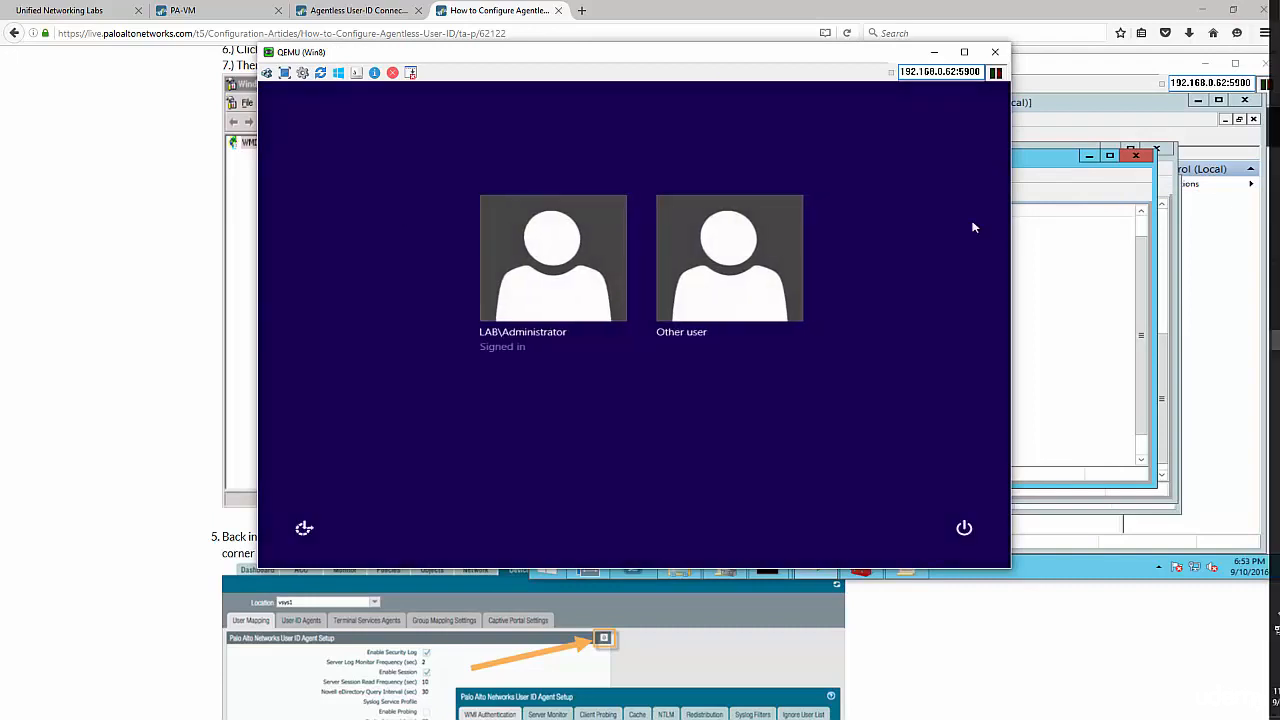
- Sign in as lab\testuser1 with its password via Other user
{"action": "mouse_move", "coordinate": [1249, 406]}
{"action": "left_click", "coordinate": [704, 265]}
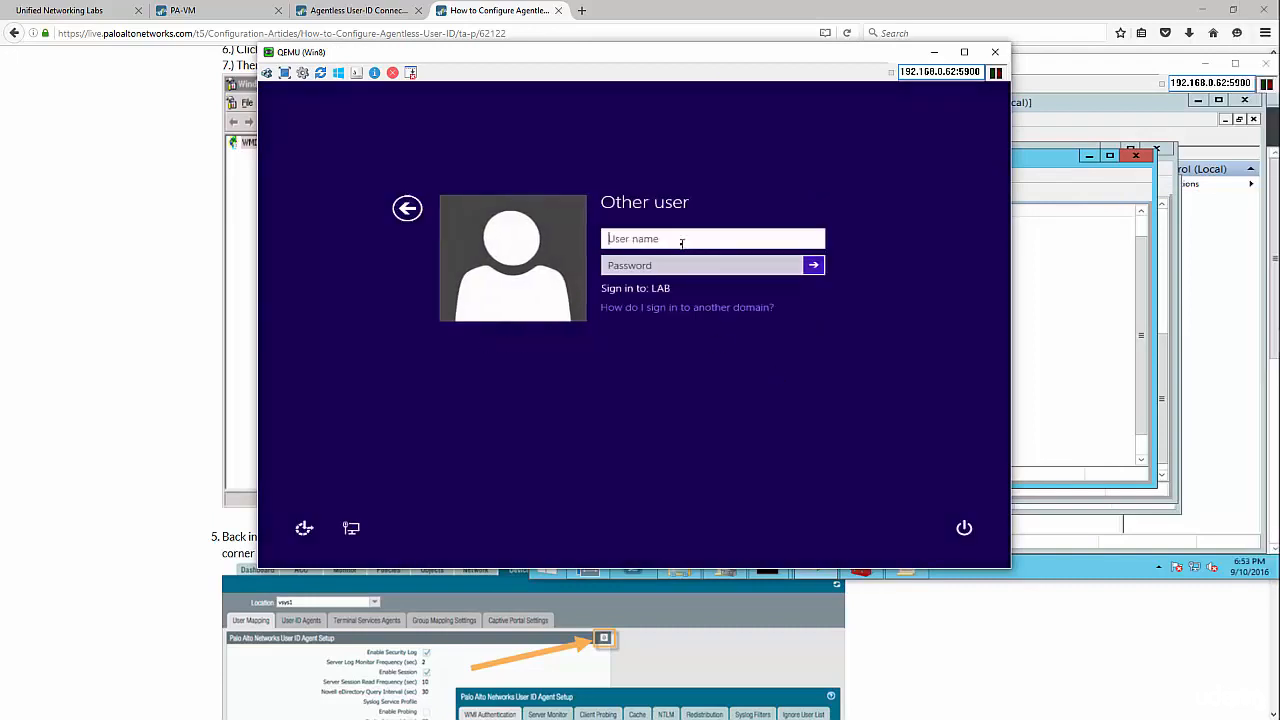
{"action": "type", "text": "la"}
{"action": "type", "text": "b\testuser1"}
{"action": "key", "text": "Tab"}
{"action": "type", "text": "P"}
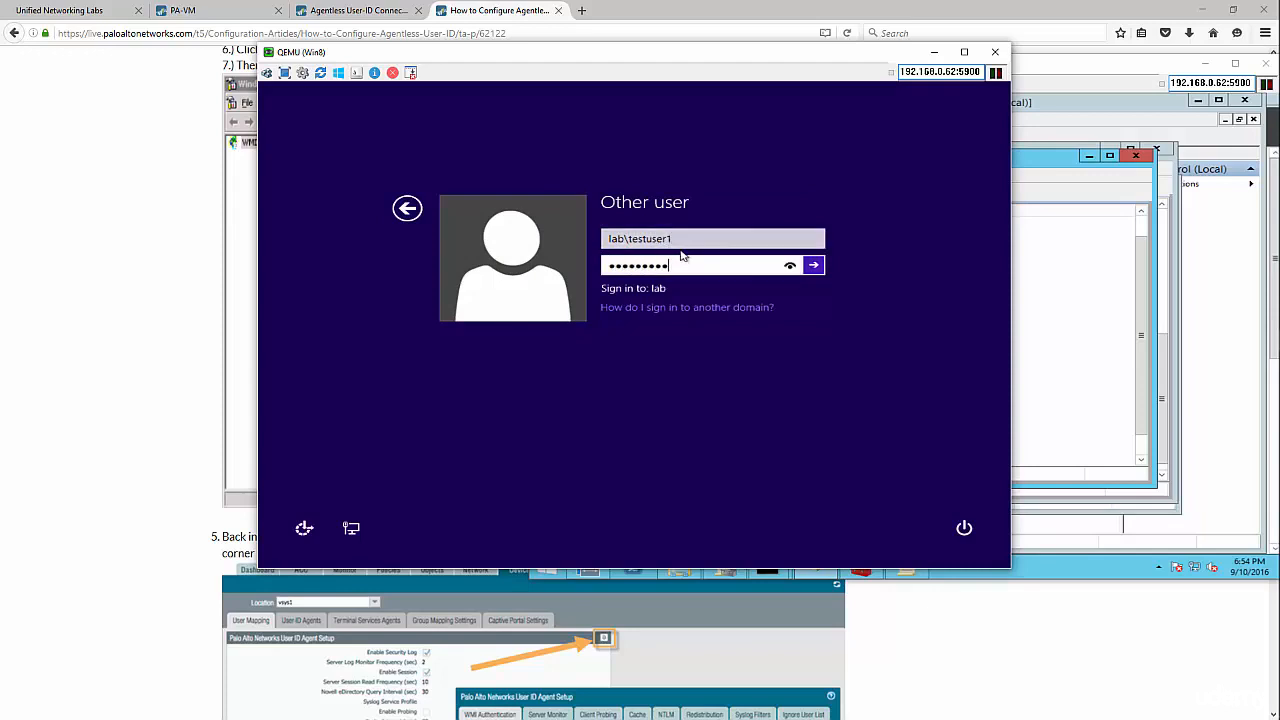
{"action": "key", "text": "Return"}
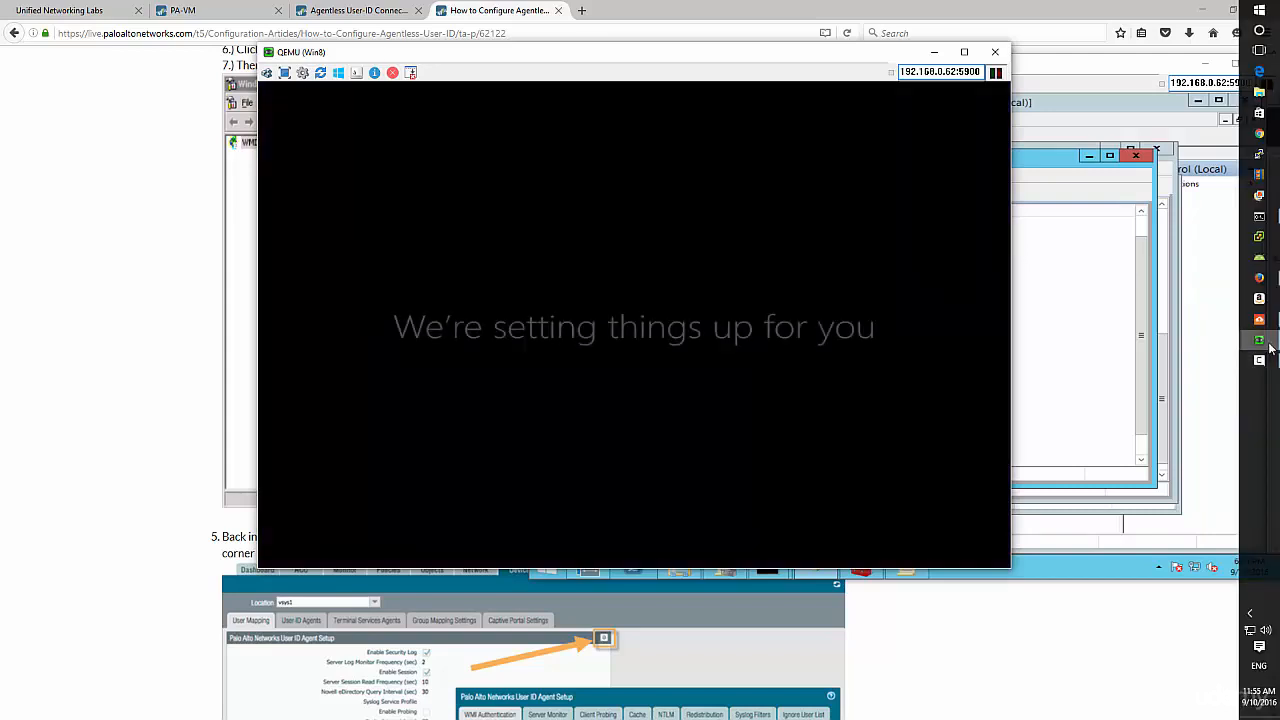
{"action": "left_click", "coordinate": [1259, 360]}
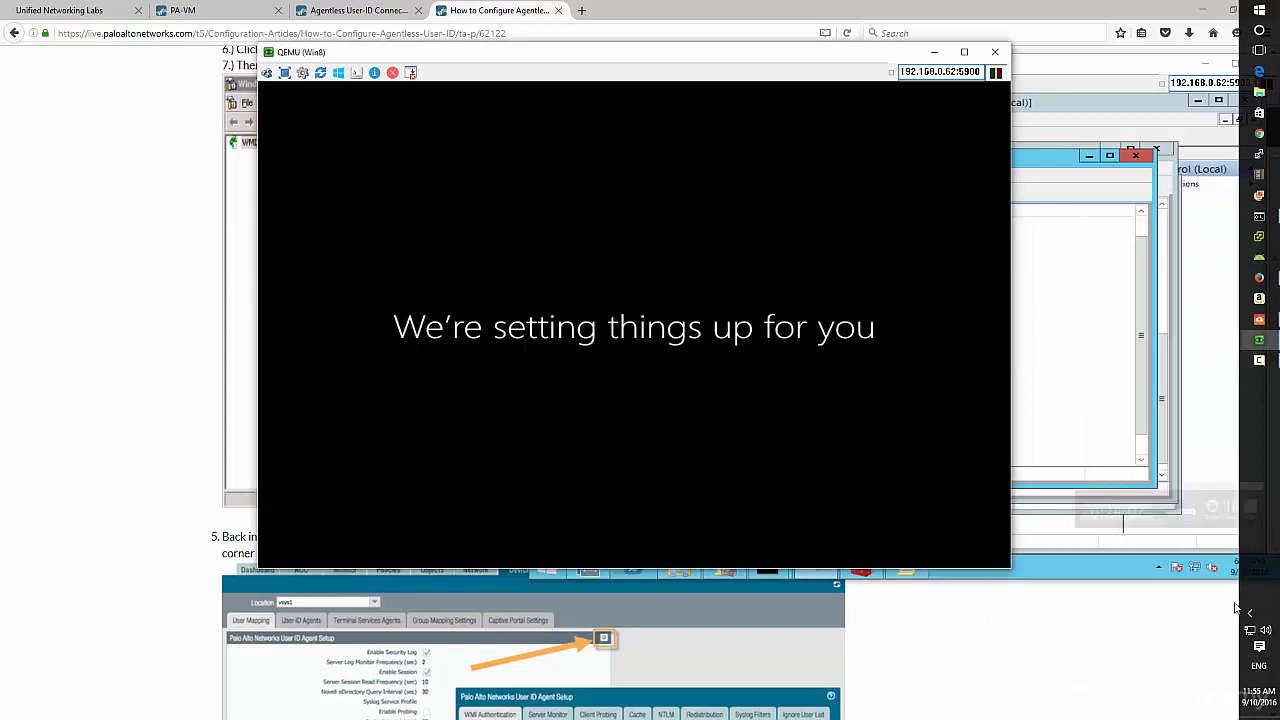
{"action": "mouse_move", "coordinate": [1262, 345]}
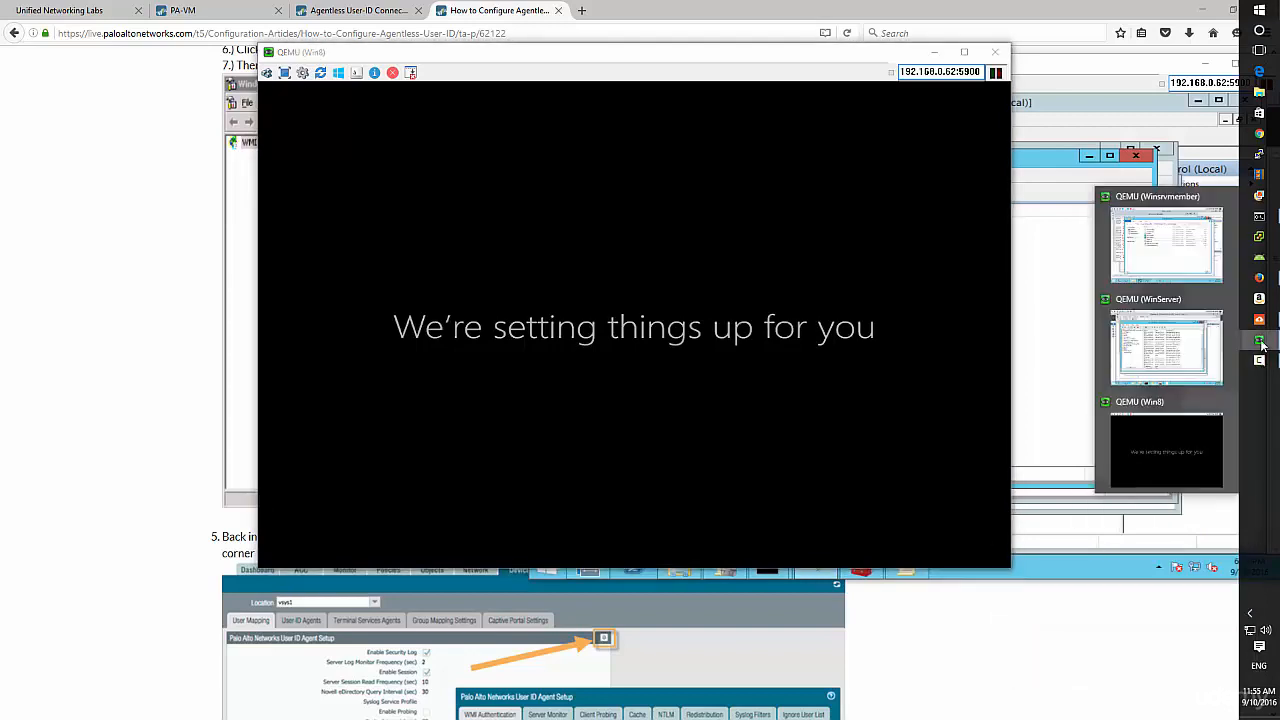
{"action": "left_click", "coordinate": [1168, 350]}
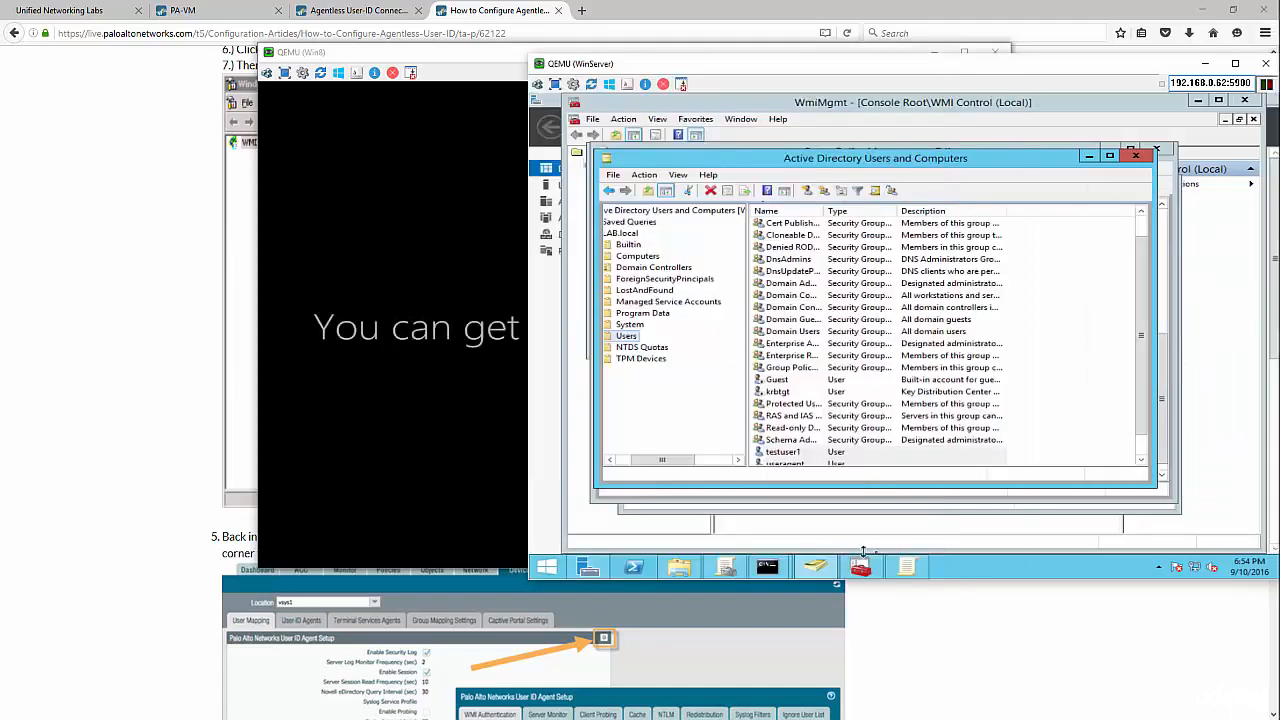
- On the member server, show the User-ID Agent's Monitoring logs scrolled to the latest entries
{"action": "mouse_move", "coordinate": [1262, 342]}
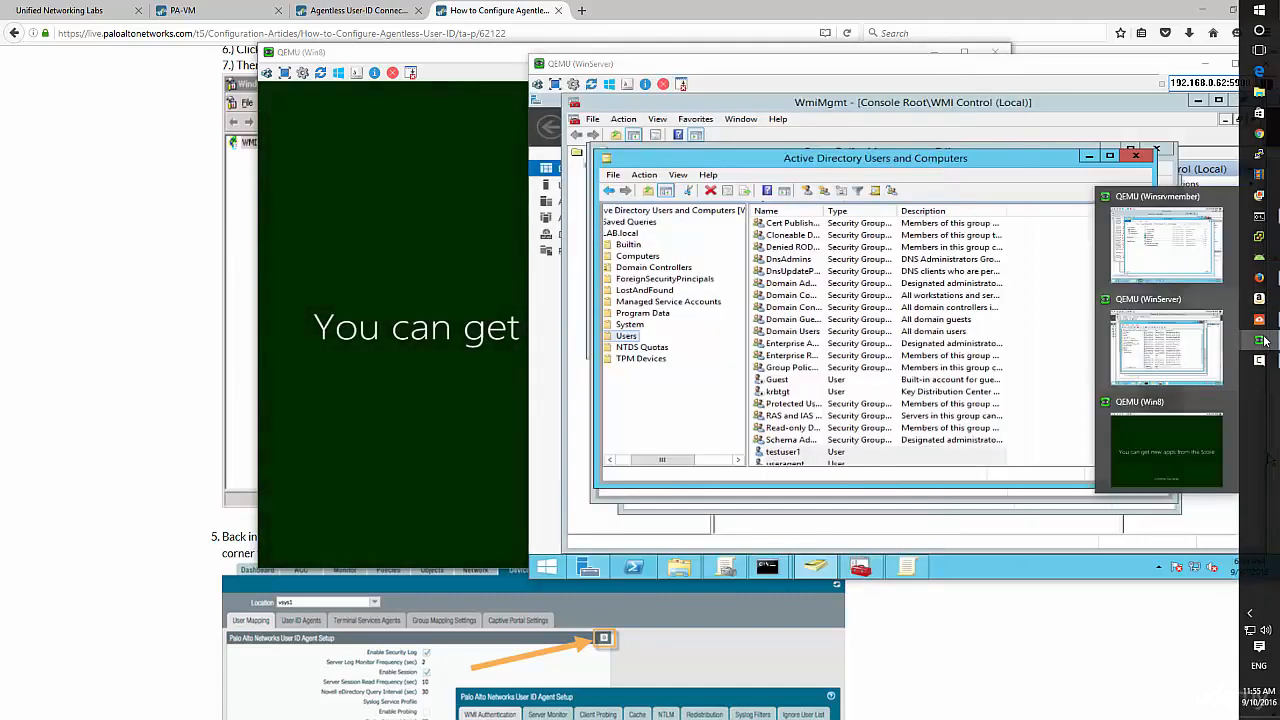
{"action": "left_click", "coordinate": [1152, 246]}
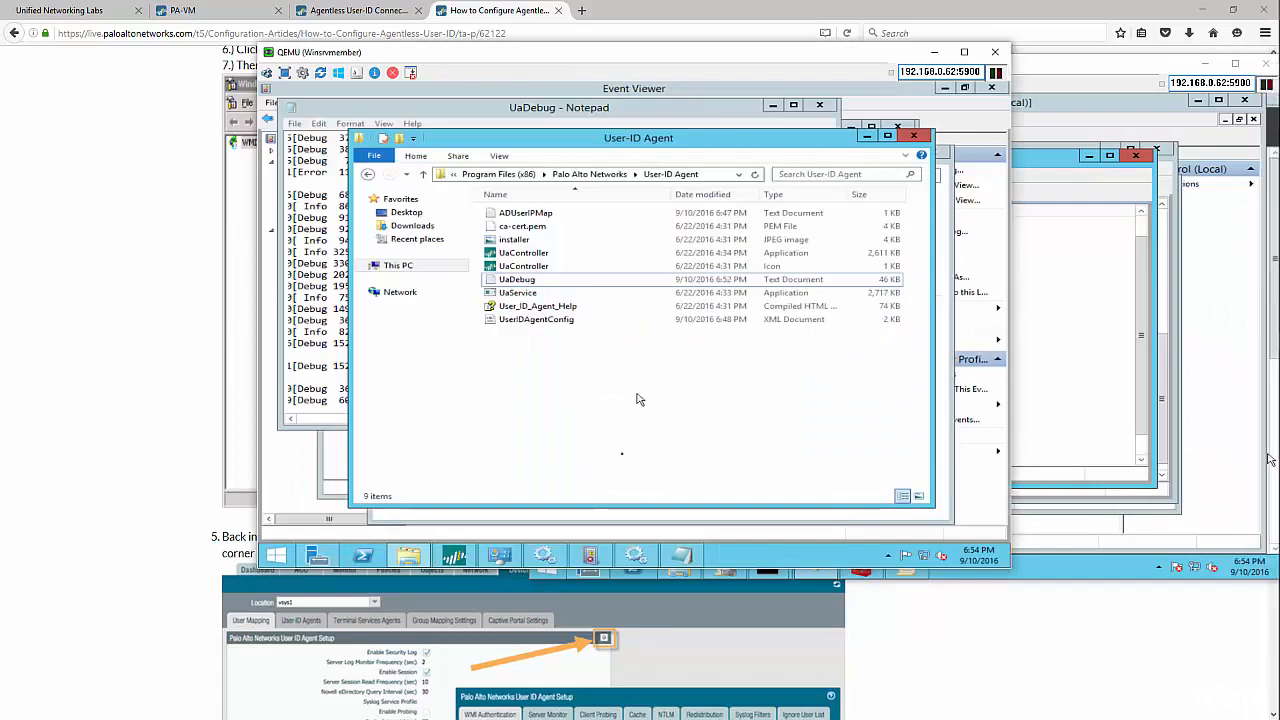
{"action": "left_click", "coordinate": [468, 558]}
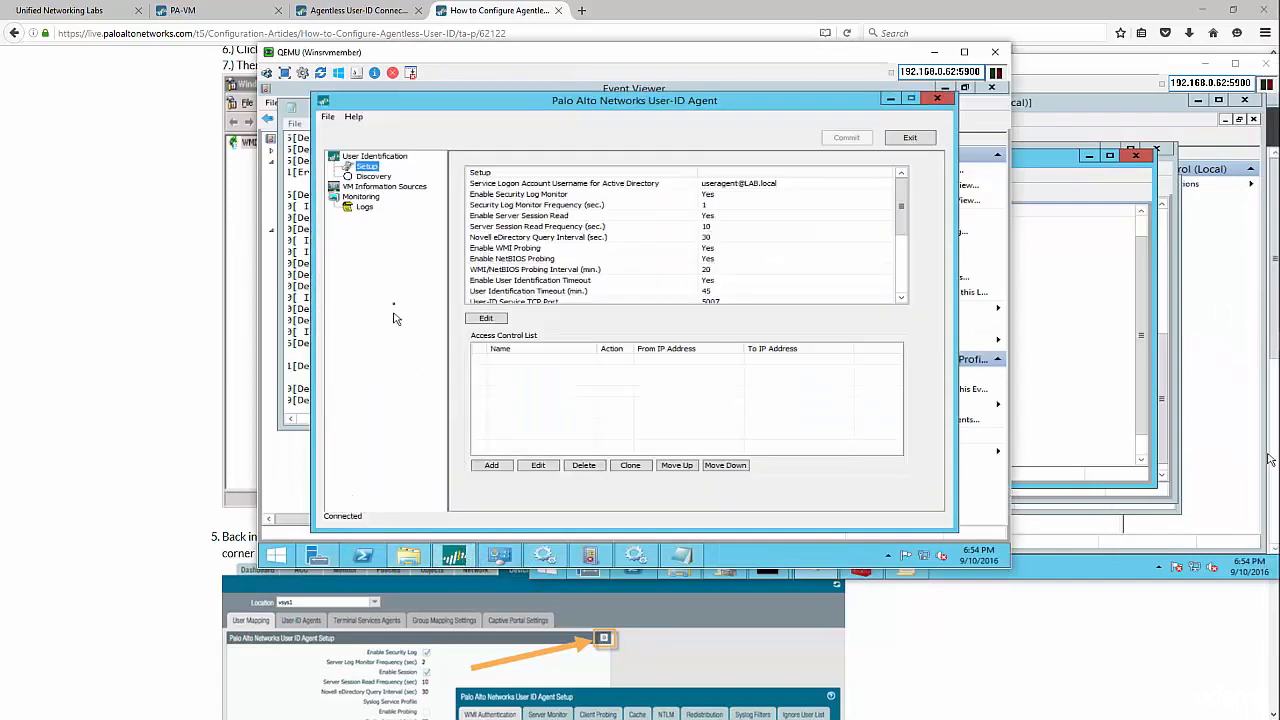
{"action": "left_click", "coordinate": [356, 208]}
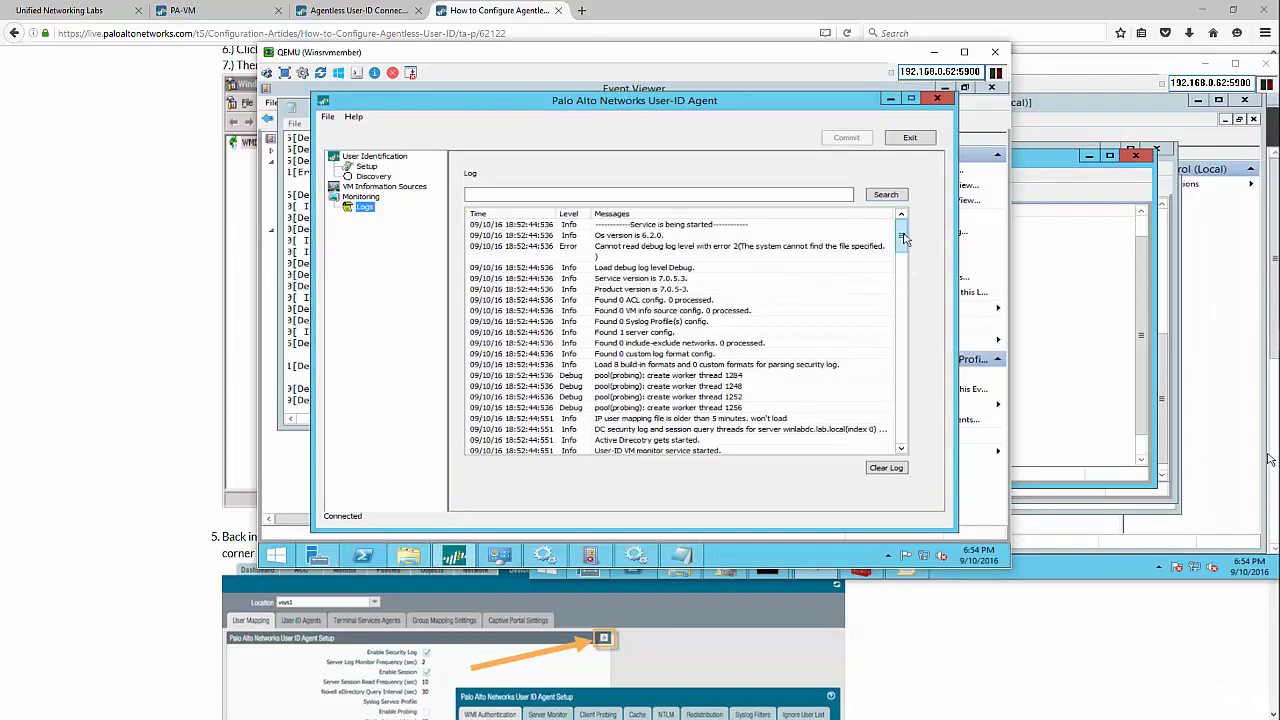
{"action": "left_click_drag", "start_coordinate": [905, 240], "coordinate": [900, 435]}
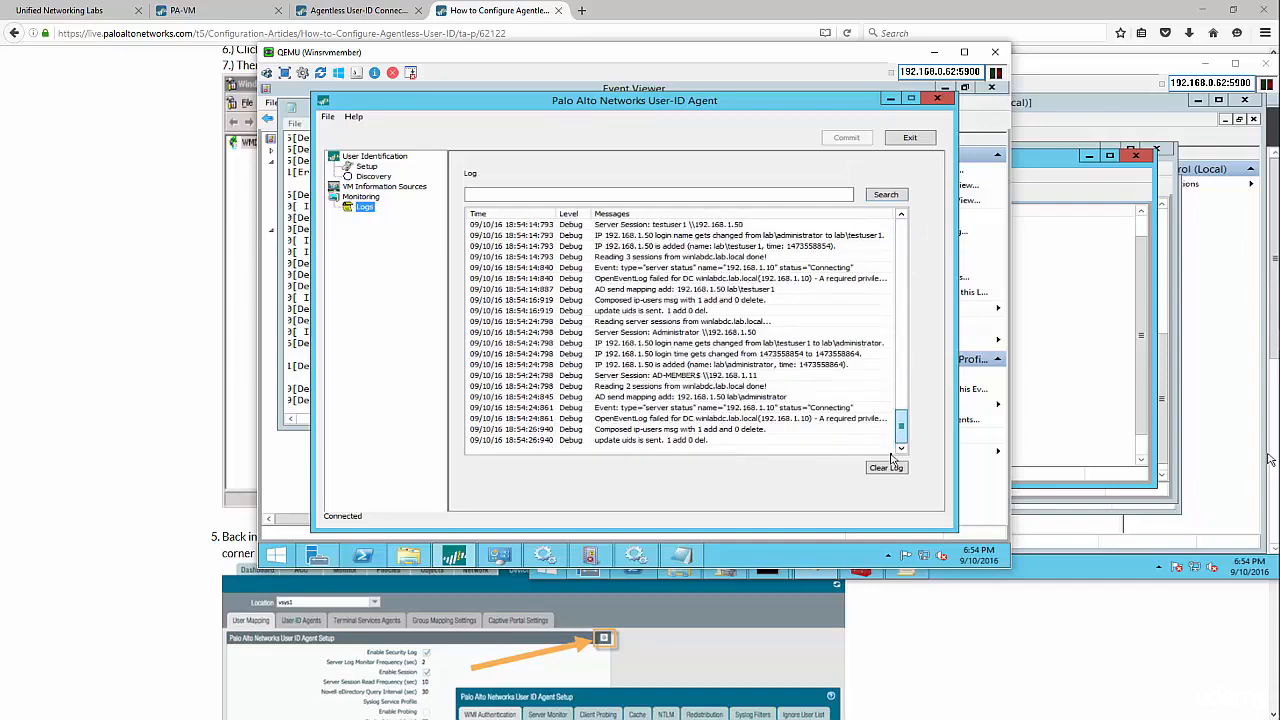
- Inspect the OpenEventLog failure and the entries adding 192.168.1.50 as lab\testuser1 and sending its mapping
{"action": "left_click", "coordinate": [703, 420]}
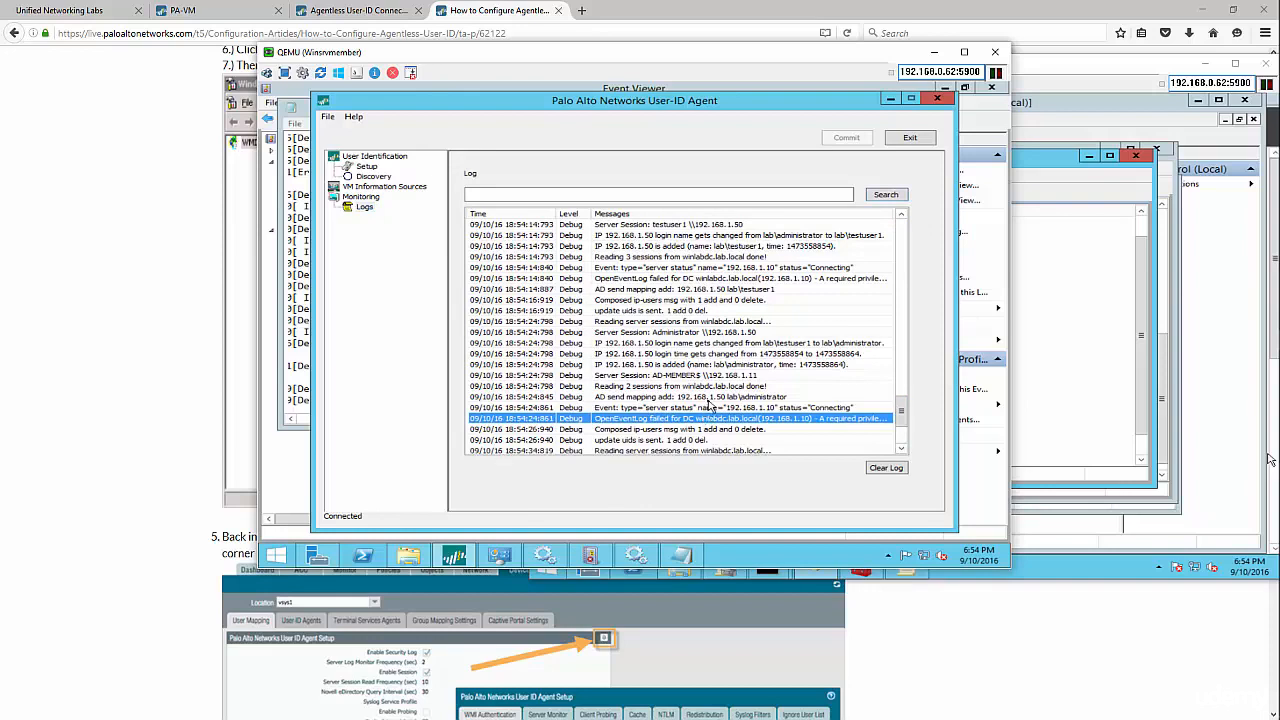
{"action": "left_click", "coordinate": [709, 398]}
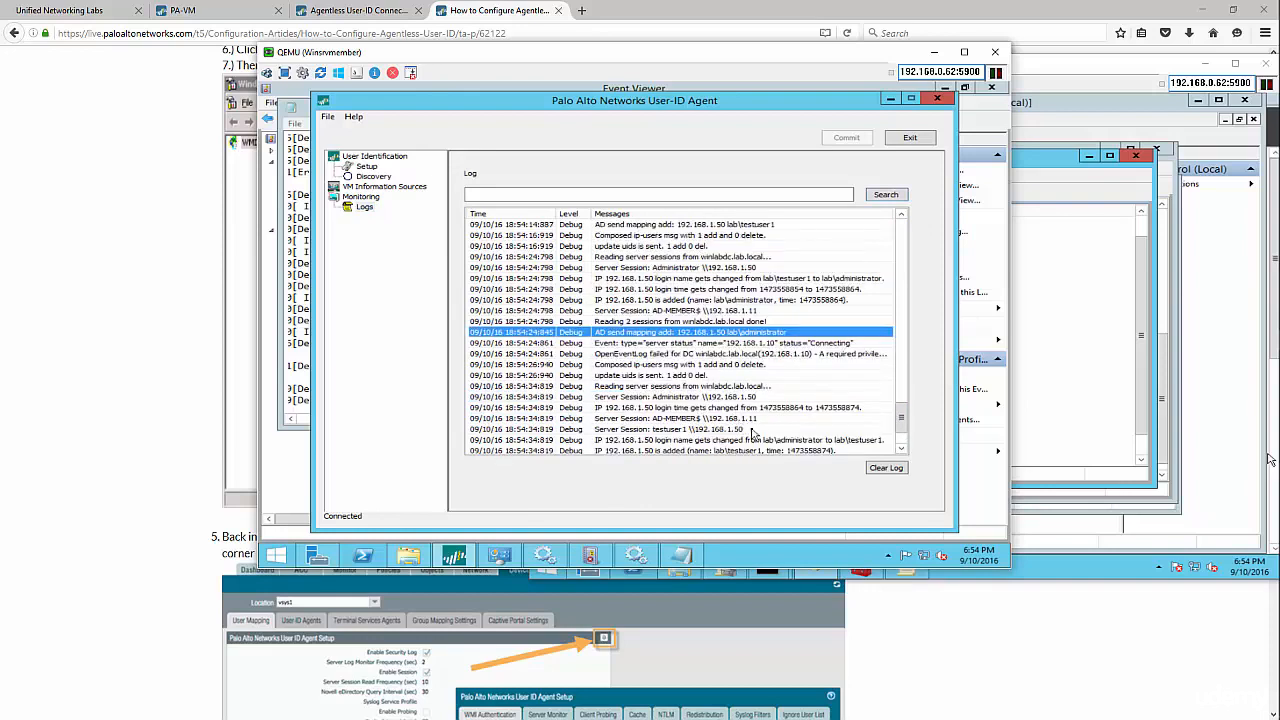
{"action": "left_click", "coordinate": [790, 409]}
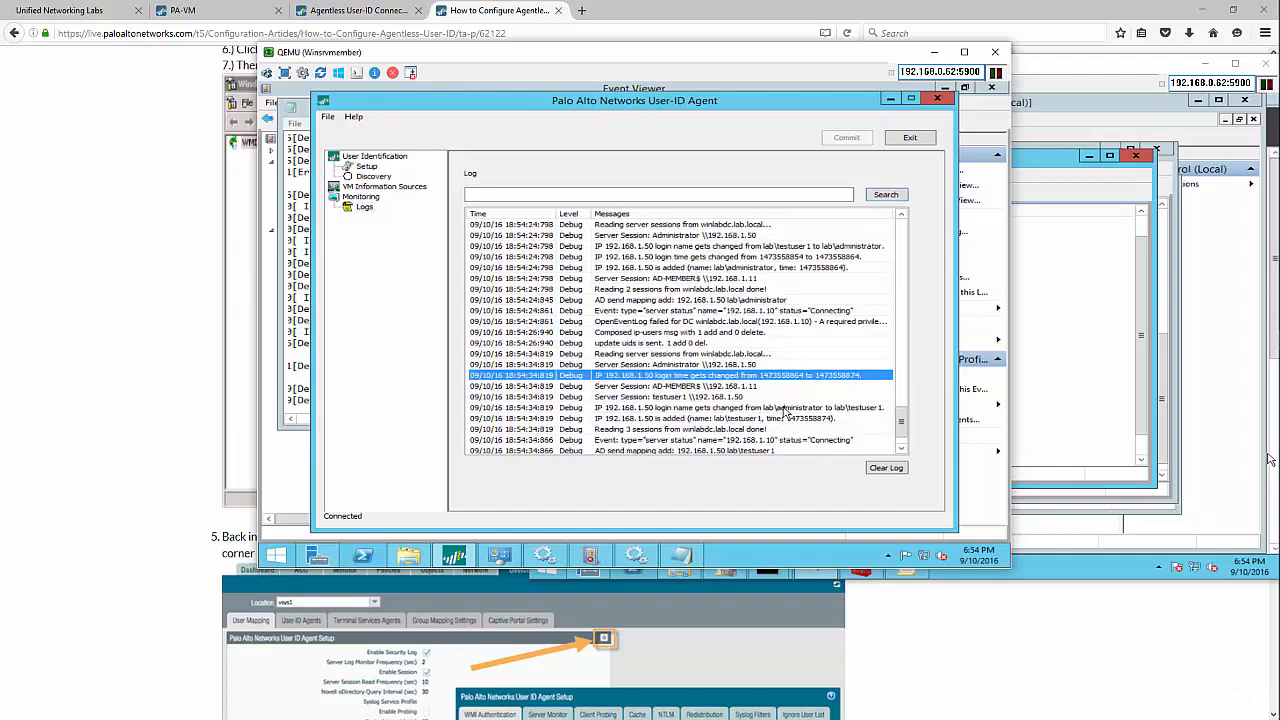
{"action": "left_click", "coordinate": [780, 410]}
{"action": "left_click", "coordinate": [777, 419]}
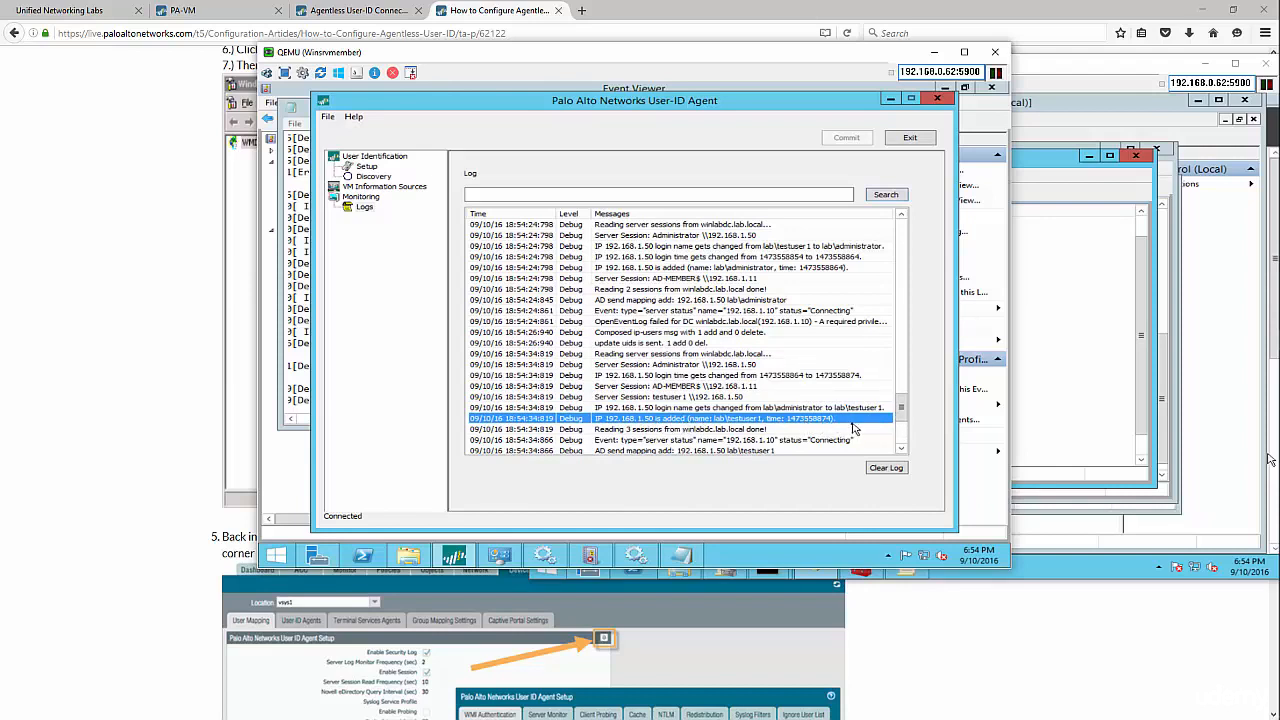
{"action": "scroll", "coordinate": [851, 428], "scroll_direction": "down", "scroll_amount": 1}
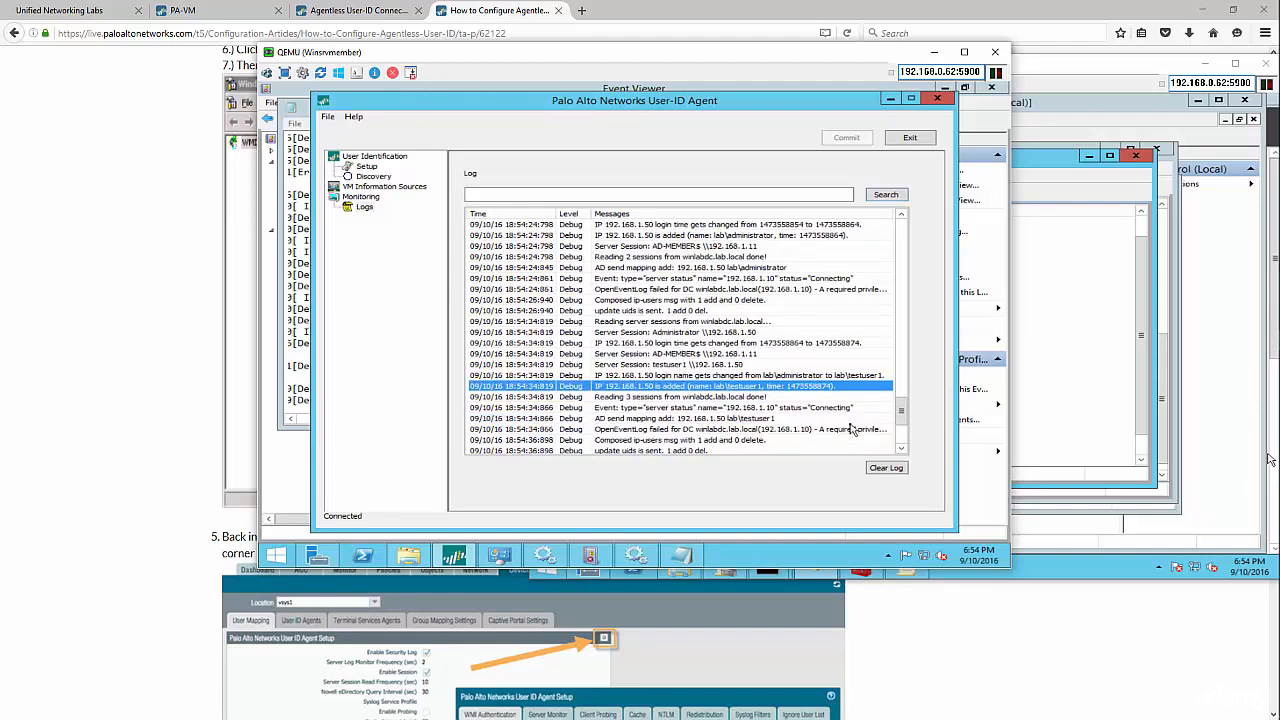